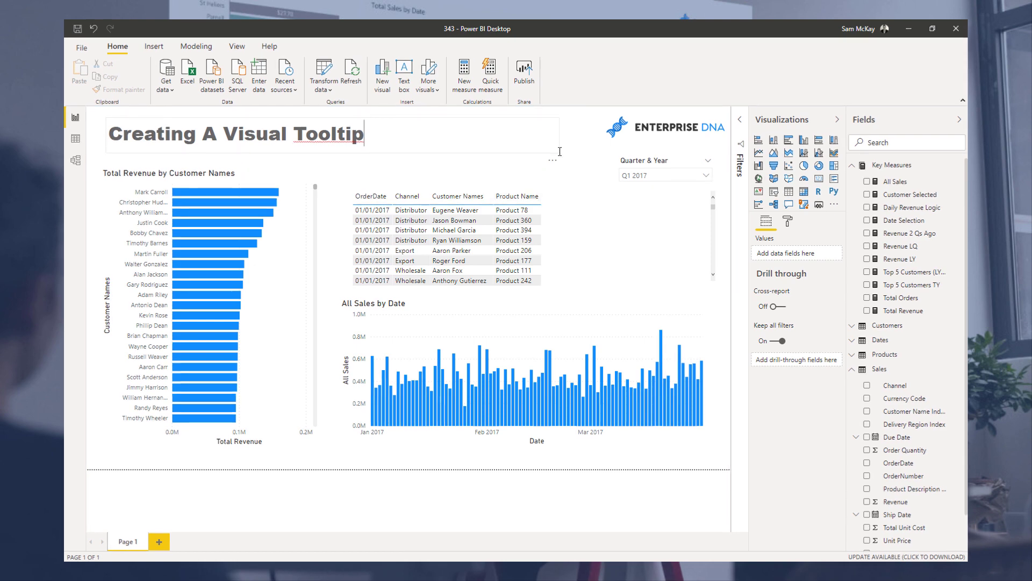
Step: Narrow the 'Creating A Visual Tooltip' title box to fit its text and nudge it left
click(541, 146)
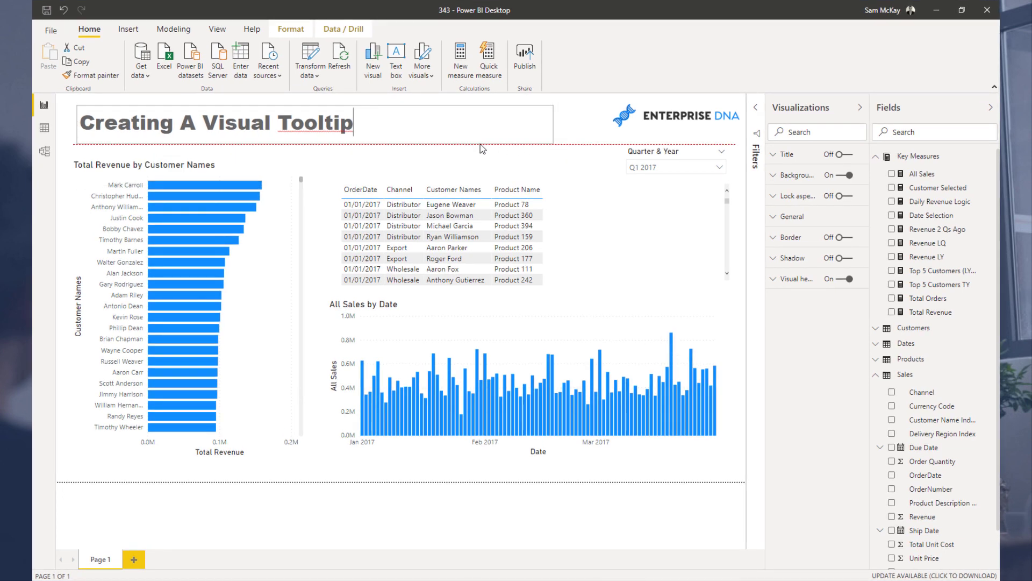
drag(482, 150, 421, 144)
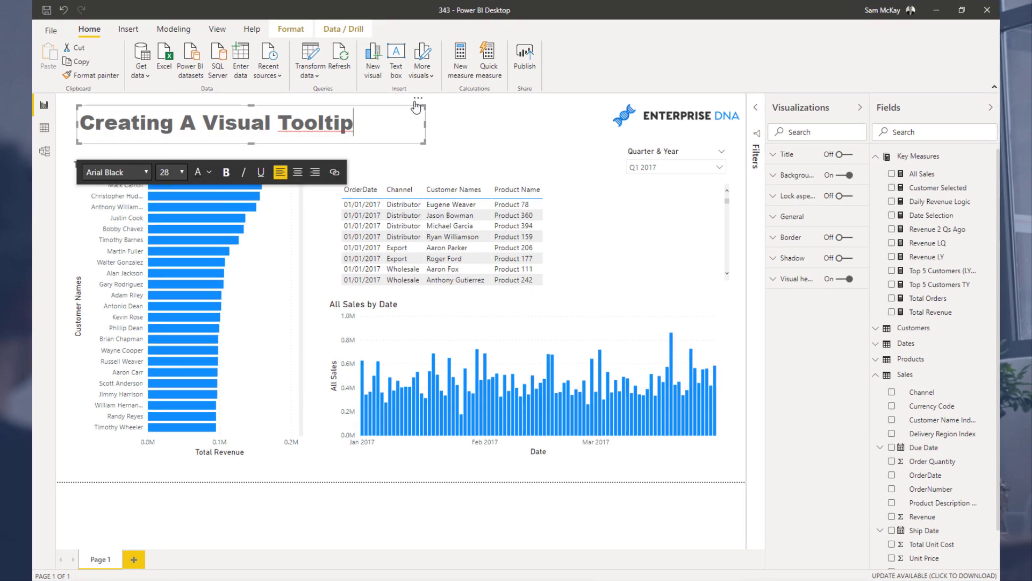
mouse_move(417, 104)
mouse_down()
mouse_move(394, 101)
mouse_move(408, 99)
mouse_up()
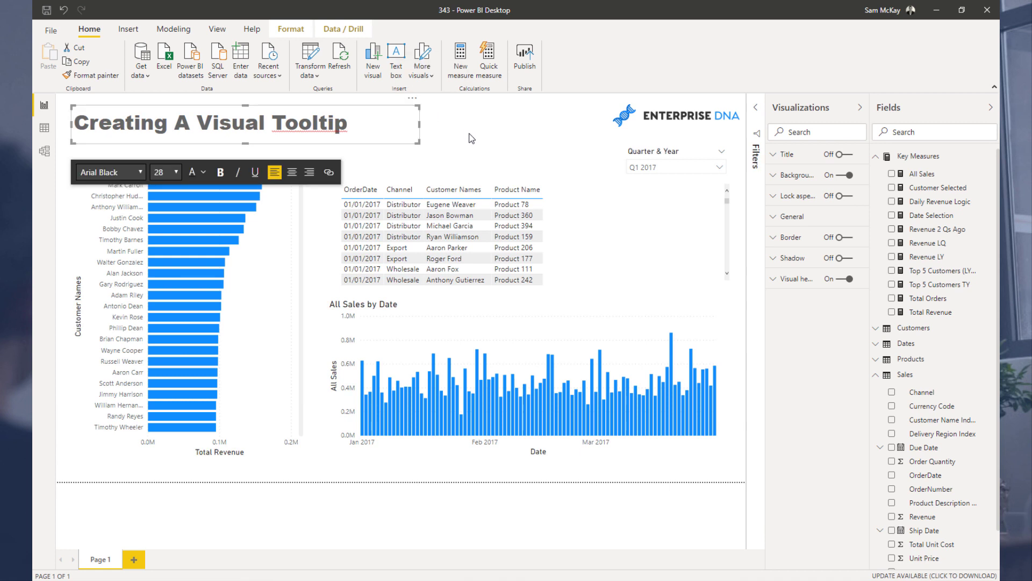
click(498, 128)
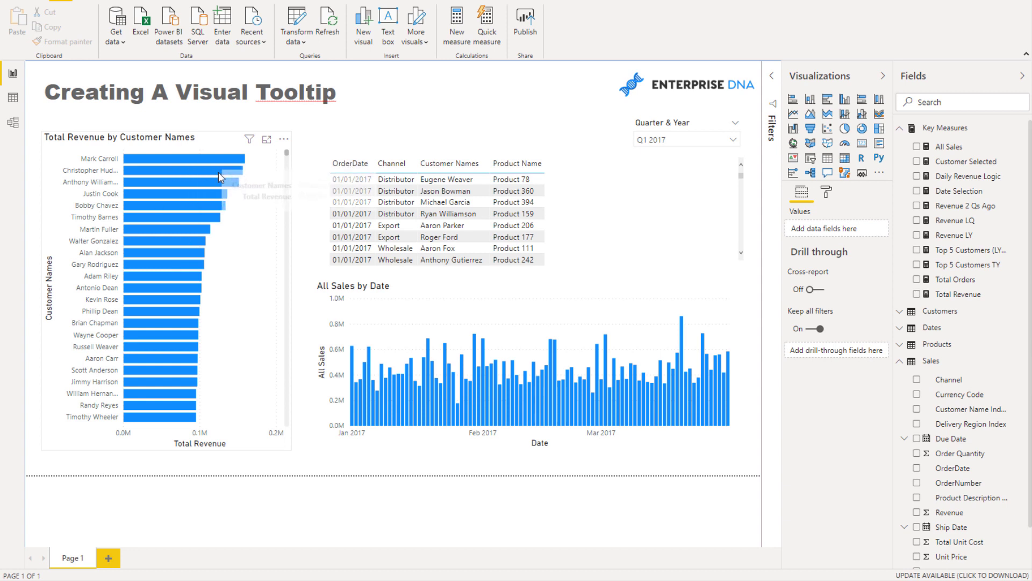
Step: Give the revenue-by-customer bar chart's tooltip a black background at 0% transparency
click(229, 145)
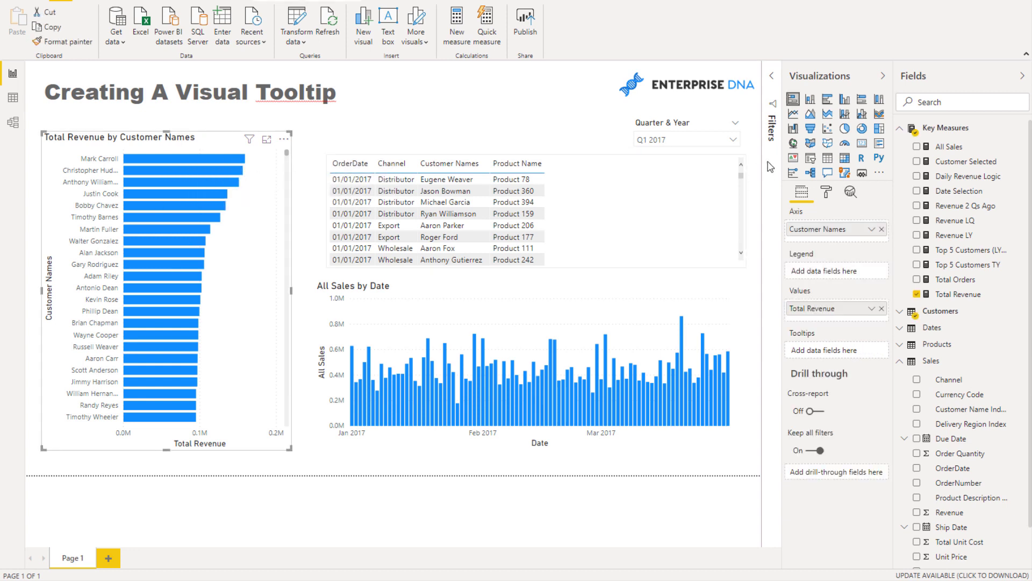
click(826, 192)
click(809, 481)
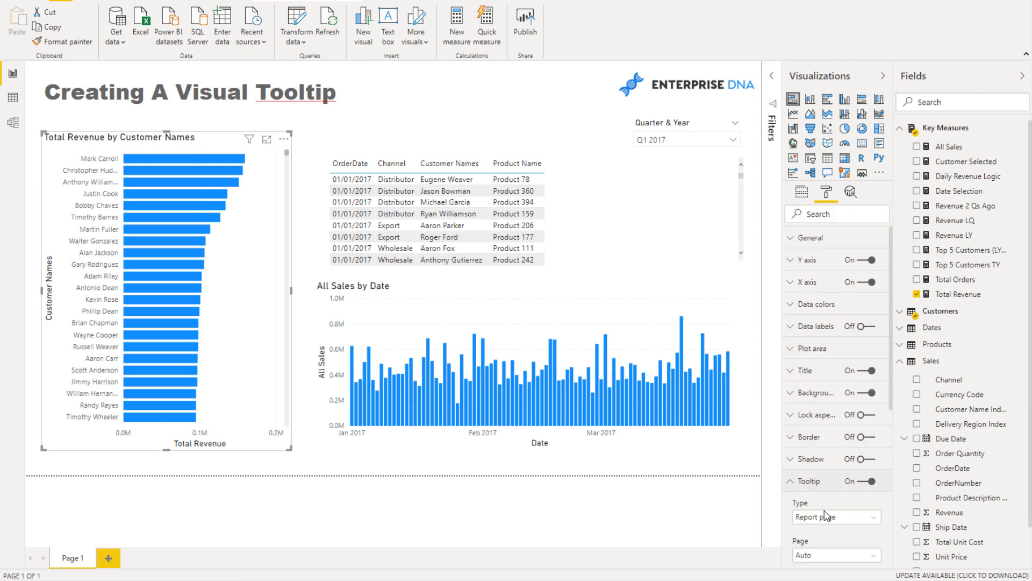
scroll(839, 457, down, 6)
drag(855, 497, 831, 500)
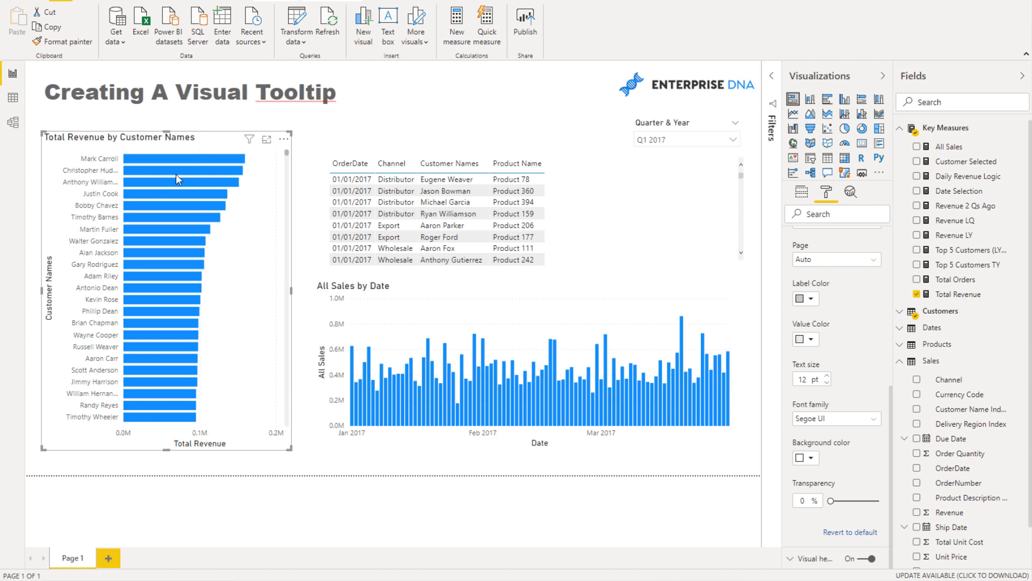
scroll(820, 376, up, 1)
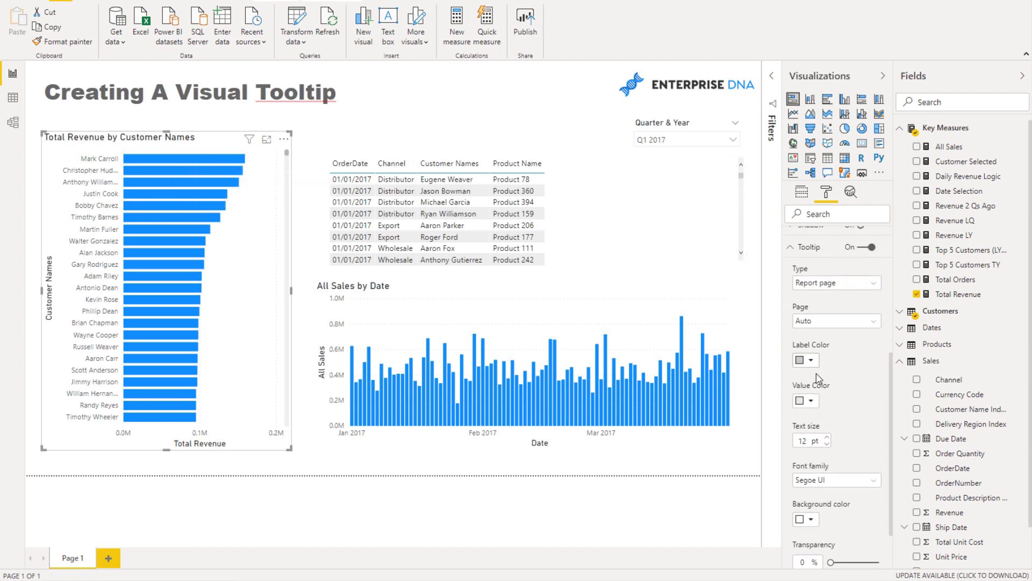
click(811, 520)
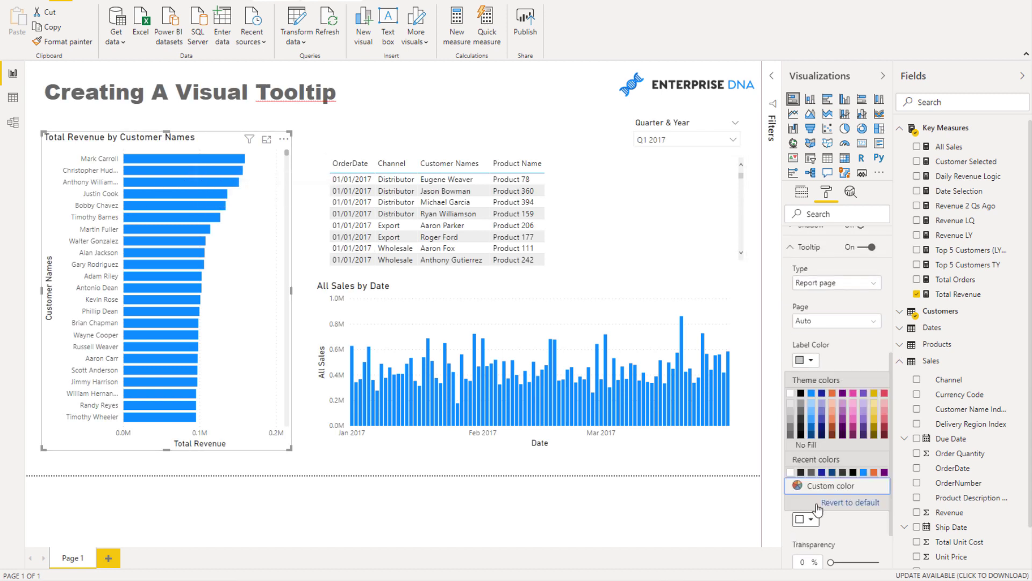
click(801, 393)
mouse_move(214, 166)
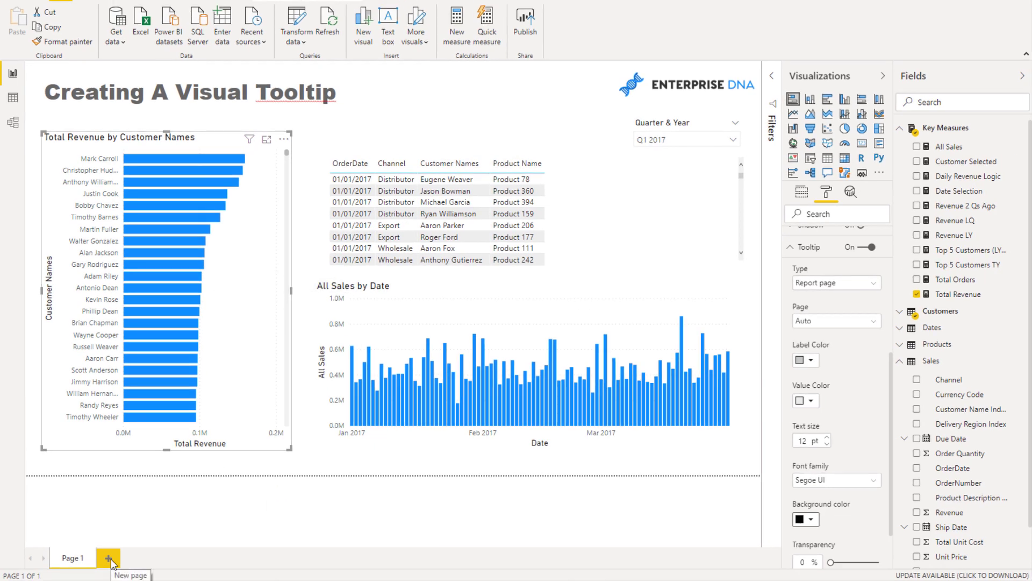
Step: Add Page 2 and set its page size type to Tooltip (320 × 240)
click(109, 558)
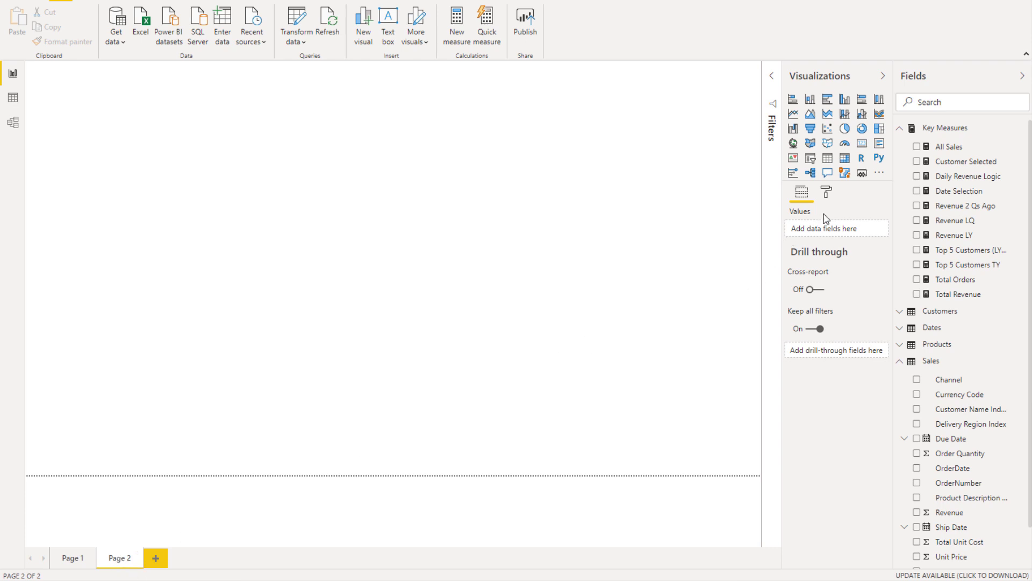
click(828, 194)
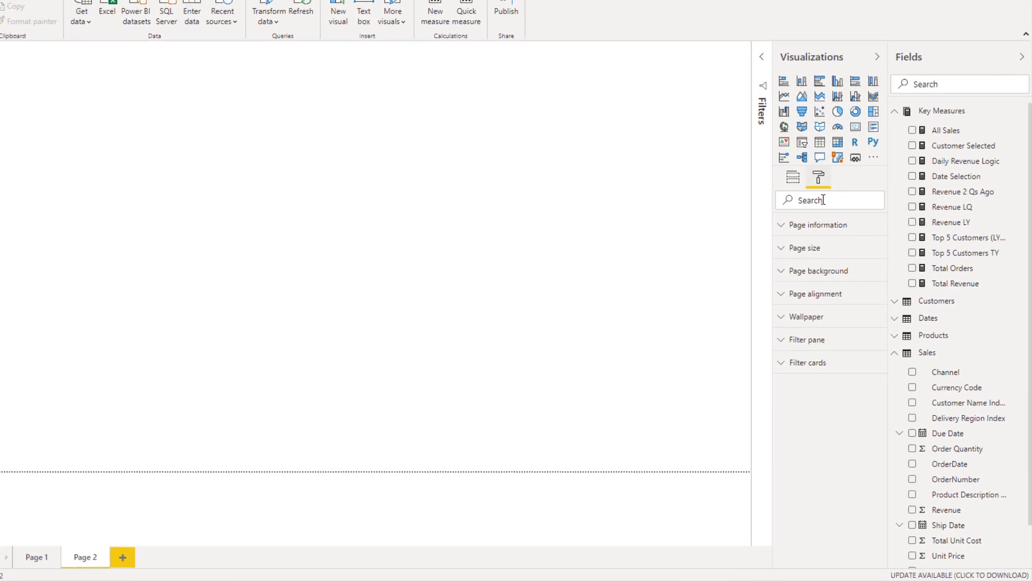
click(806, 260)
click(804, 263)
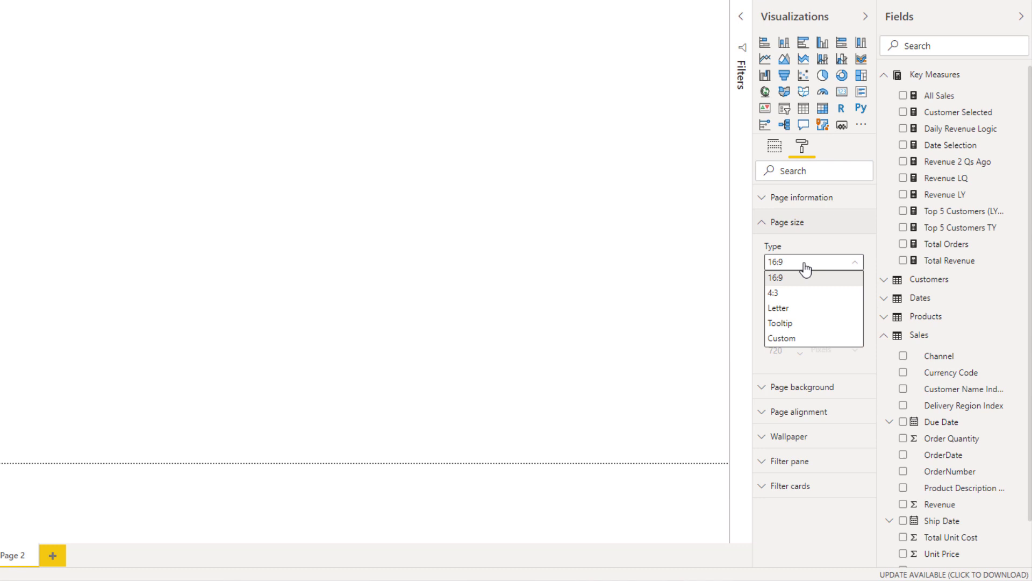
click(796, 326)
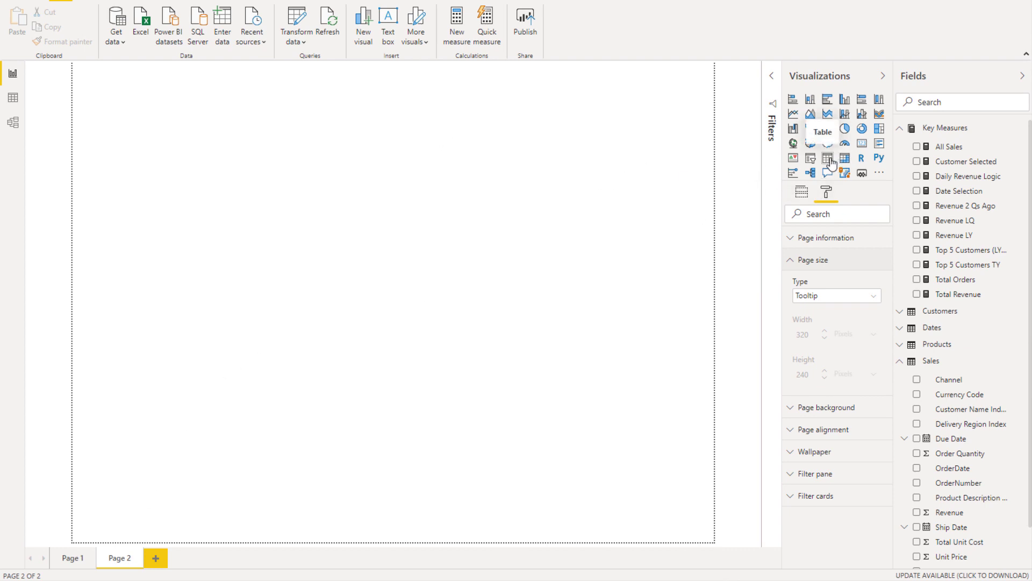
Step: Add a table visual to Page 2 and shorten it, briefly checking Page 1
click(829, 159)
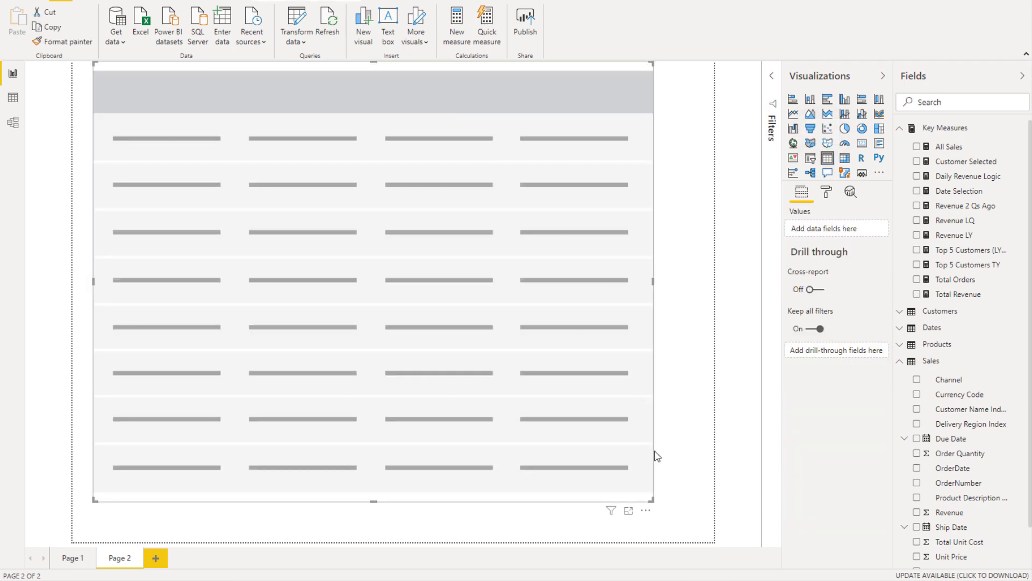
drag(651, 500, 692, 350)
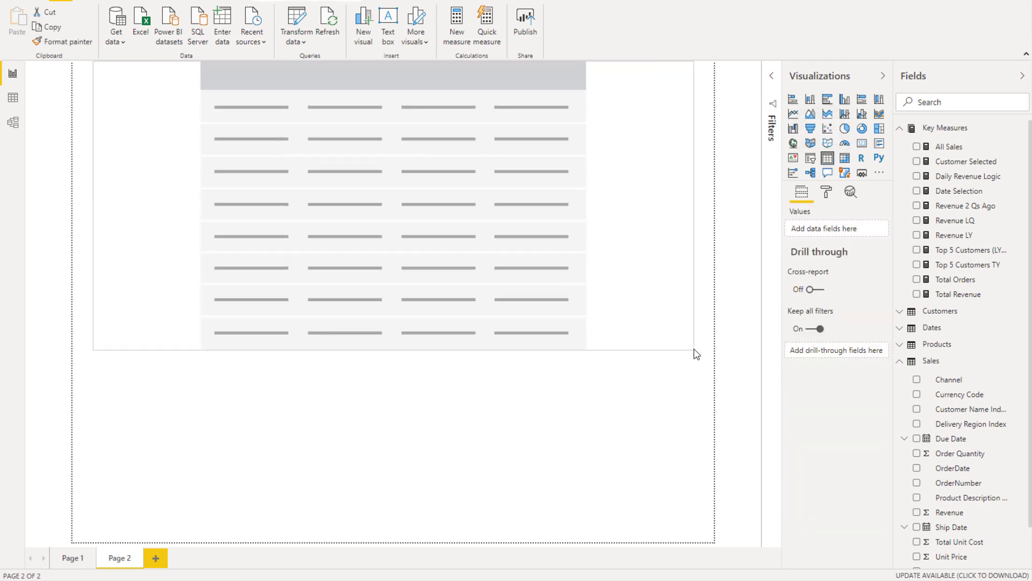
click(899, 361)
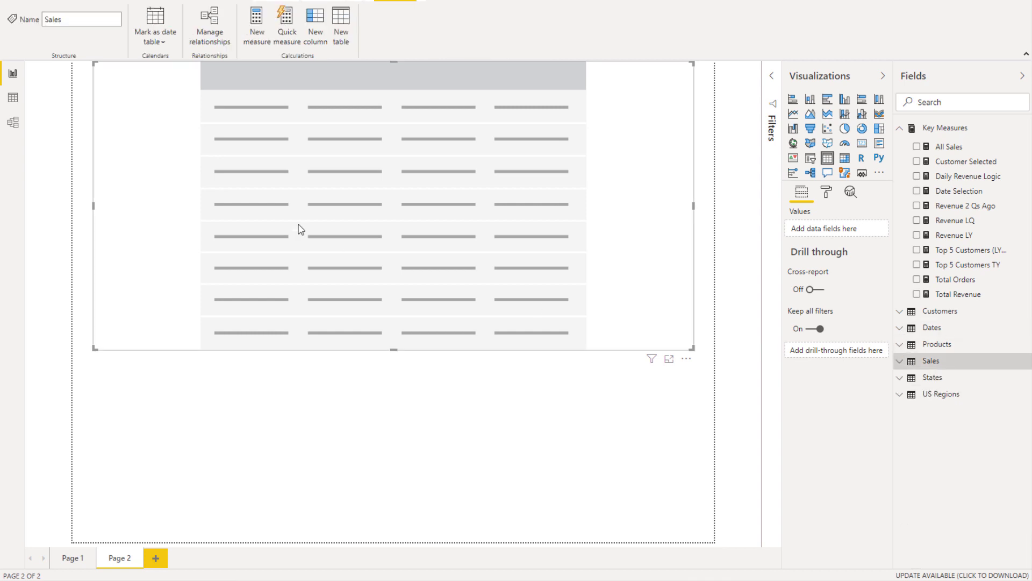
click(60, 559)
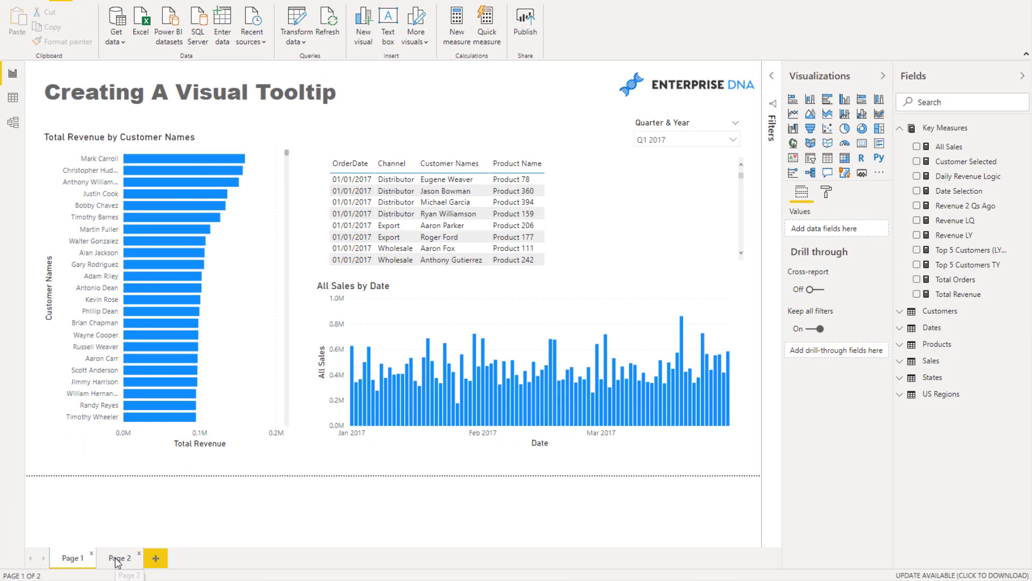
click(120, 557)
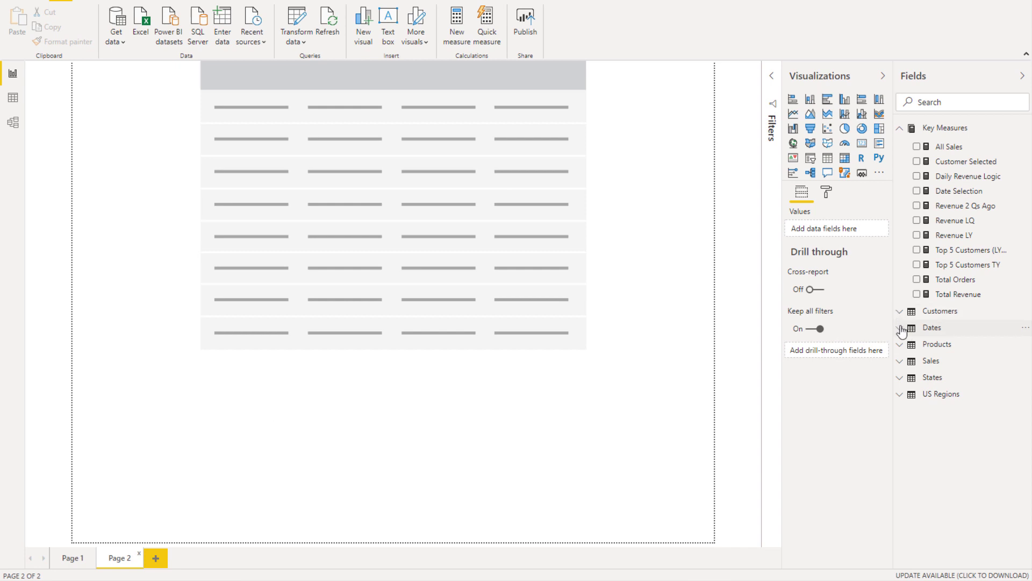
Step: Add the Dates table's Date field to the table's values
click(900, 364)
scroll(960, 400, down, 1)
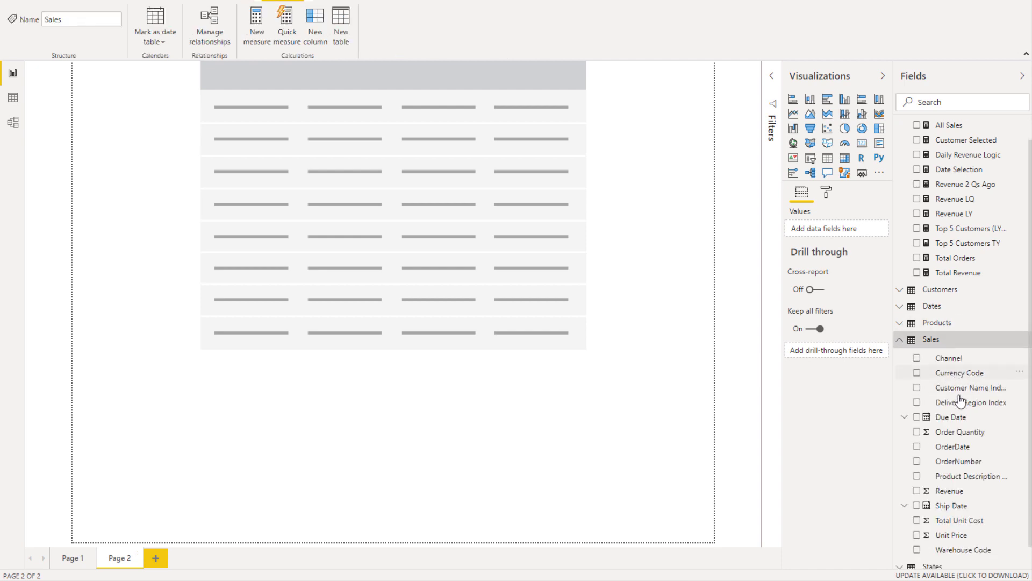
scroll(960, 400, down, 1)
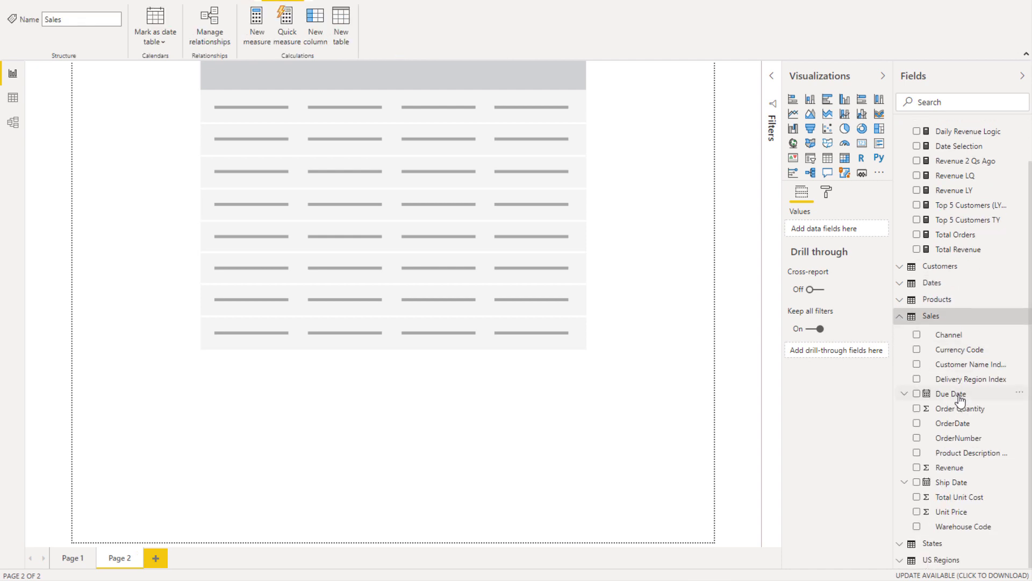
click(900, 316)
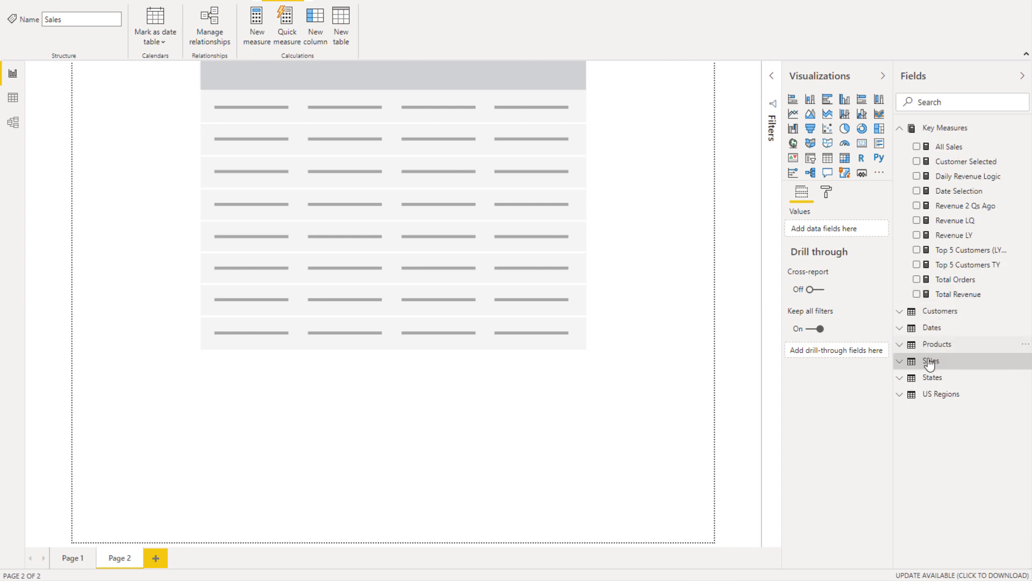
click(900, 328)
drag(951, 347, 835, 235)
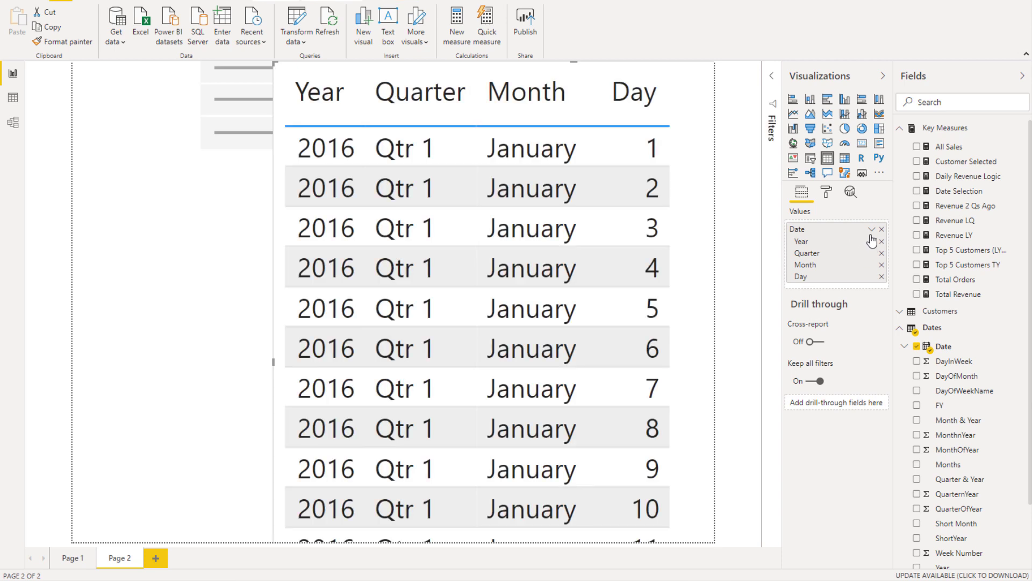
Step: Show Date as plain dates instead of a hierarchy, delete the leftover empty visual, and sort by Date
click(872, 229)
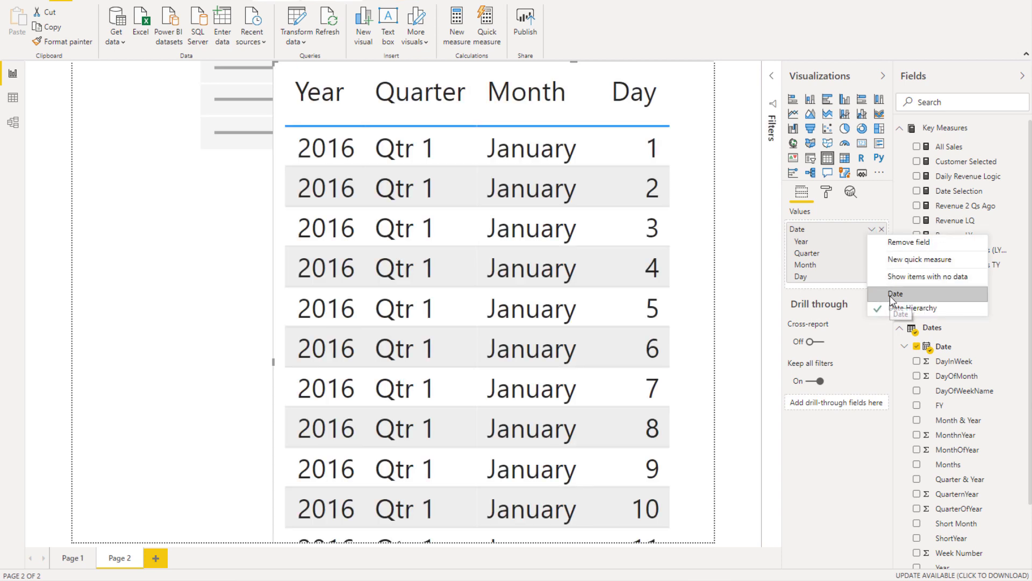
click(896, 294)
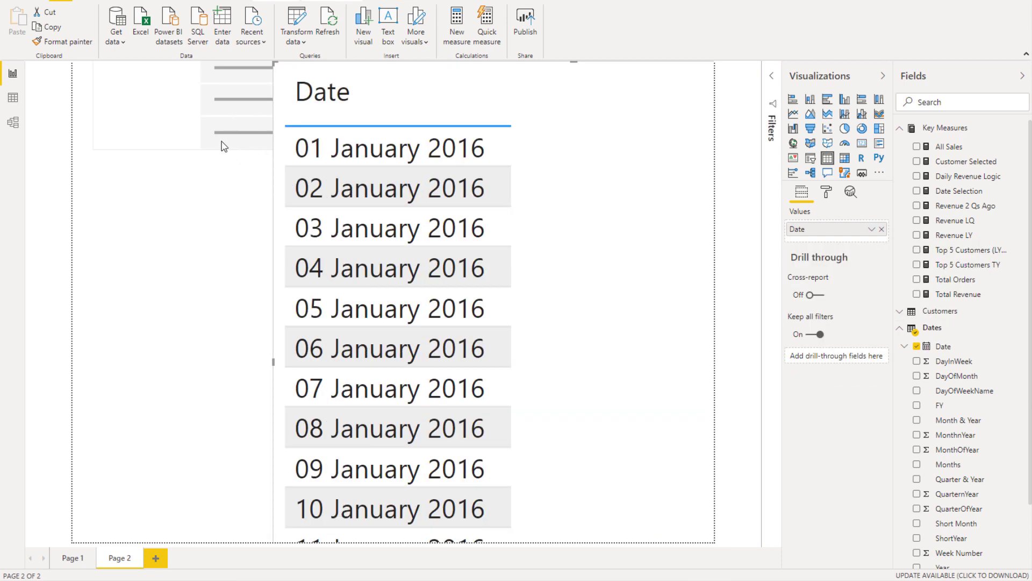
click(223, 144)
key(Delete)
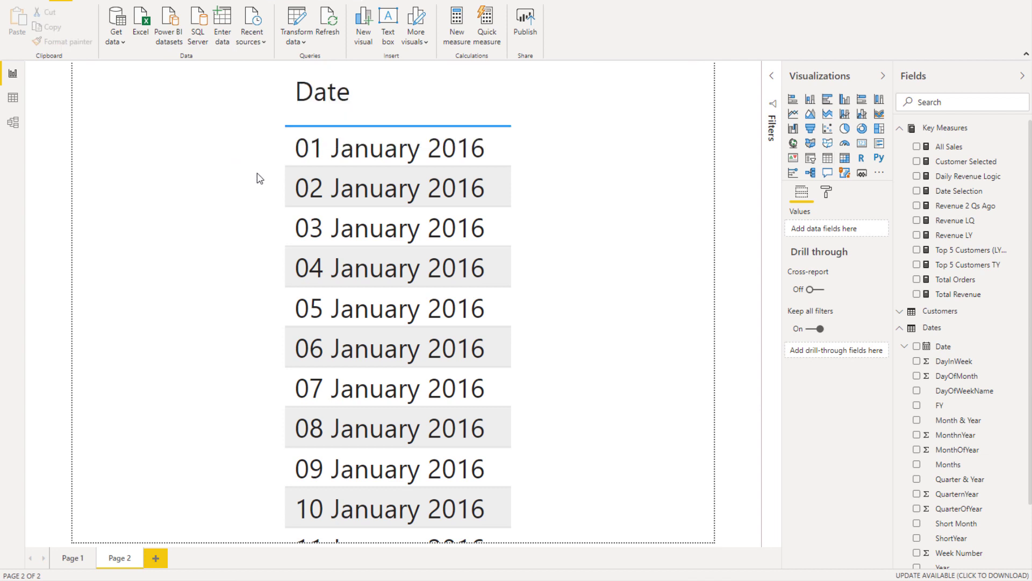
click(429, 92)
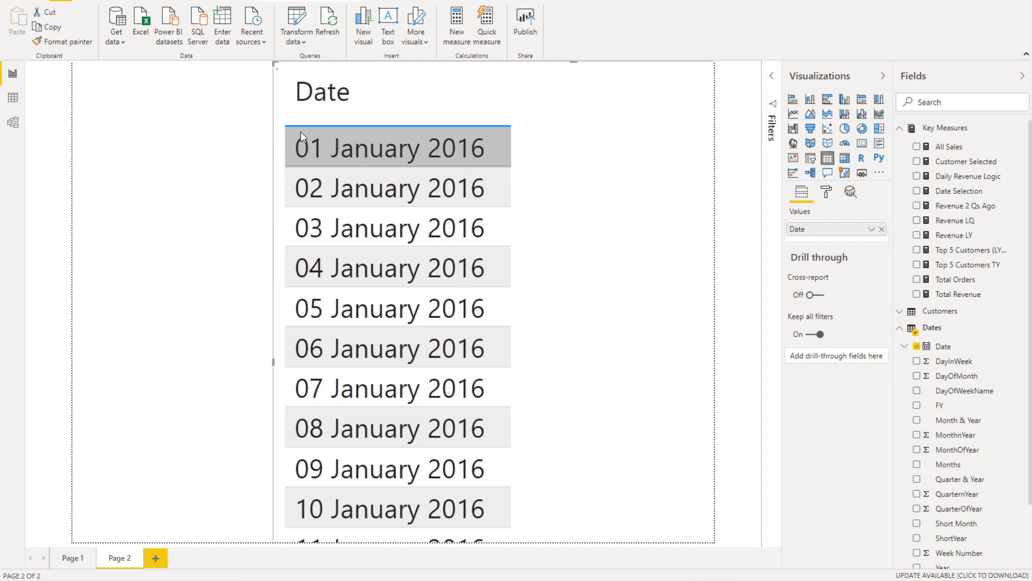
Step: Move the table to the page top, make it wider and shorter, and add Total Revenue
drag(274, 62, 187, 73)
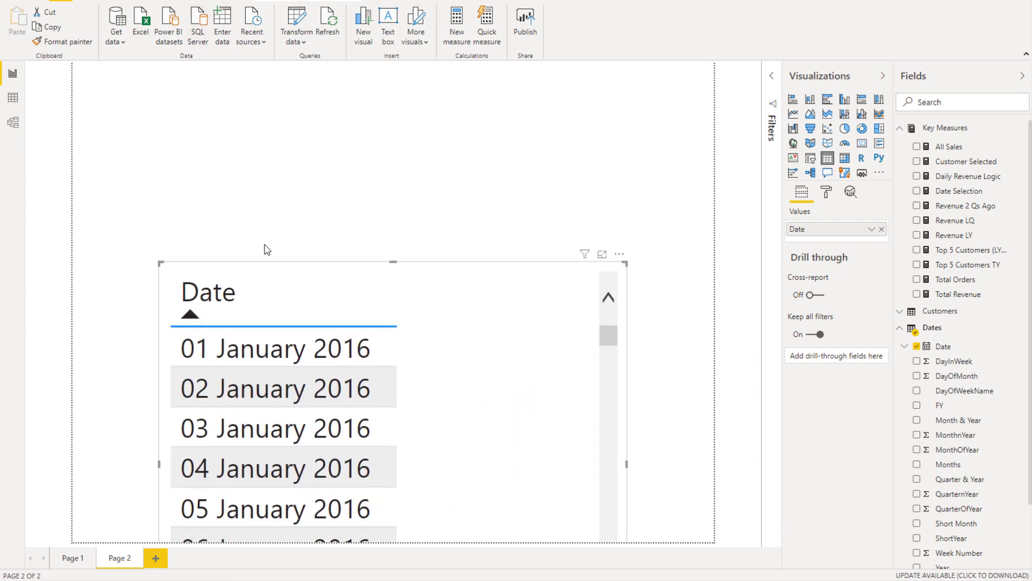
drag(269, 251, 177, 72)
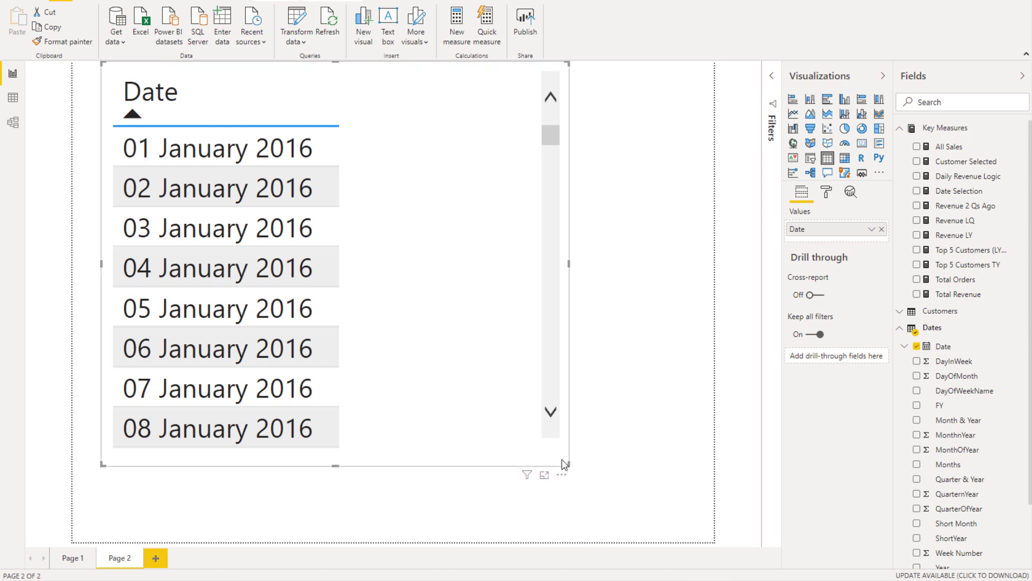
drag(568, 464, 651, 334)
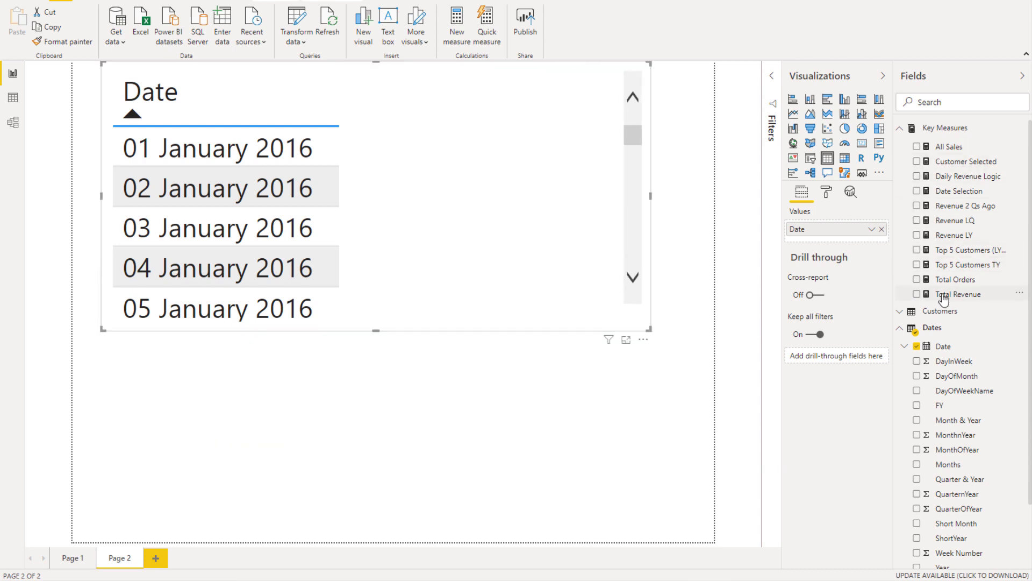
drag(945, 295, 849, 258)
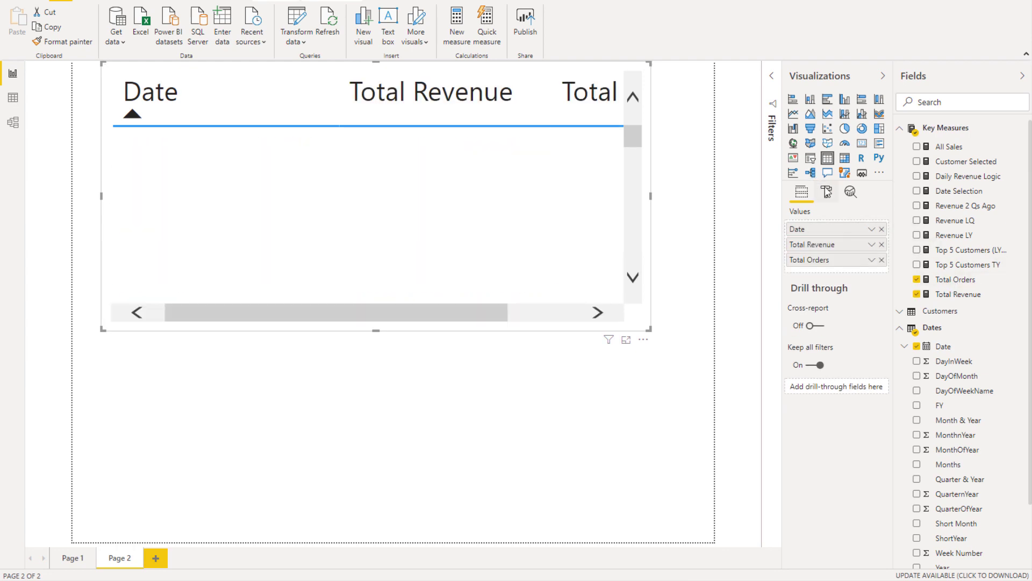
Step: Reduce the table's value text size
click(825, 193)
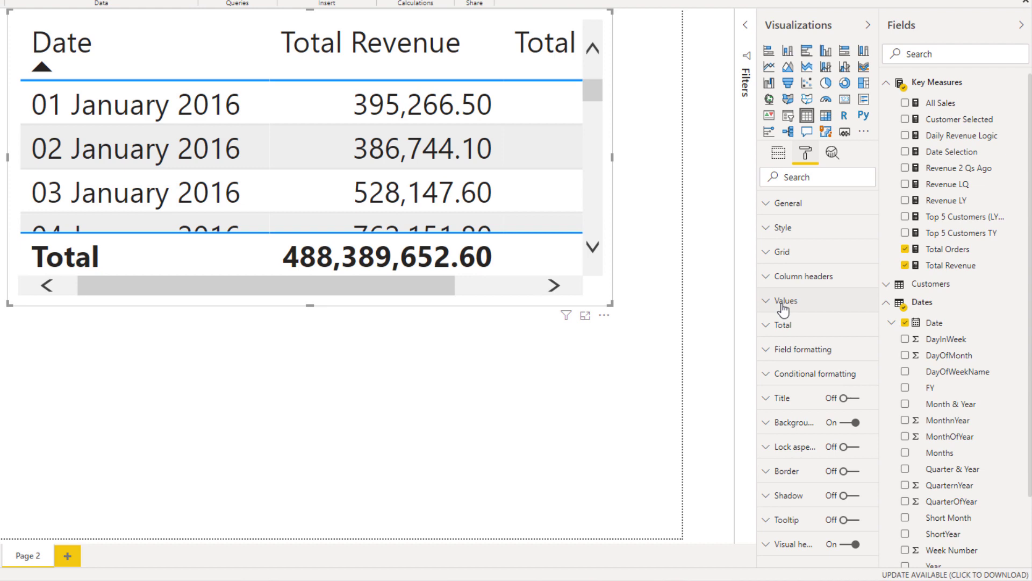
click(805, 321)
scroll(810, 384, down, 4)
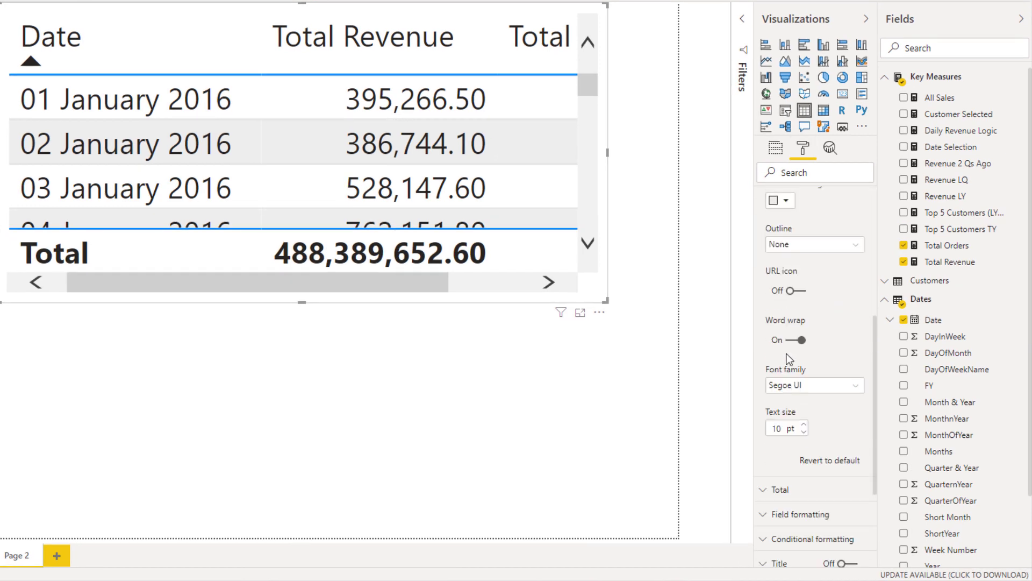
click(804, 432)
Step: Widen the table so the Total Orders column shows in full
drag(606, 303, 667, 283)
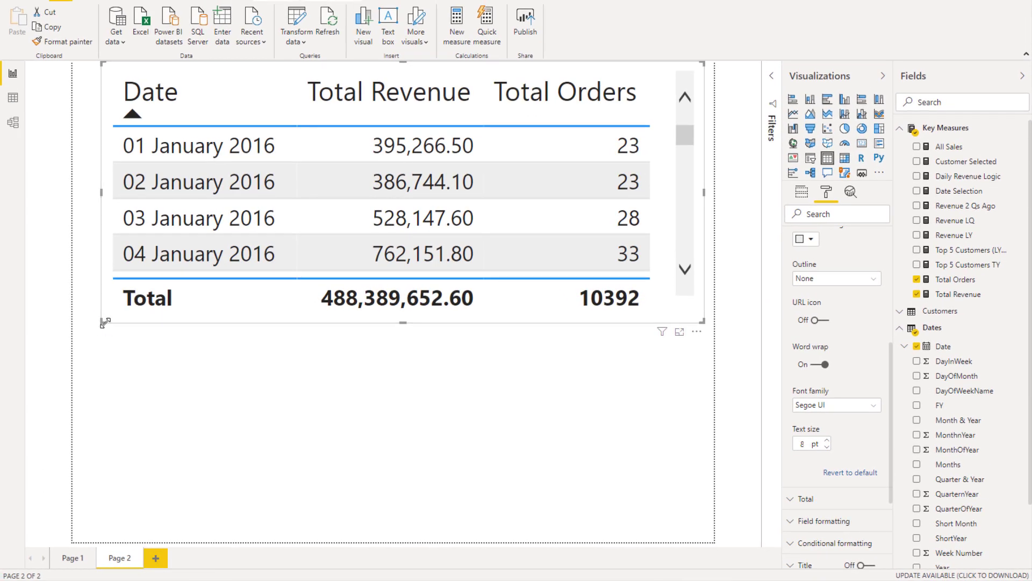
drag(105, 322, 95, 332)
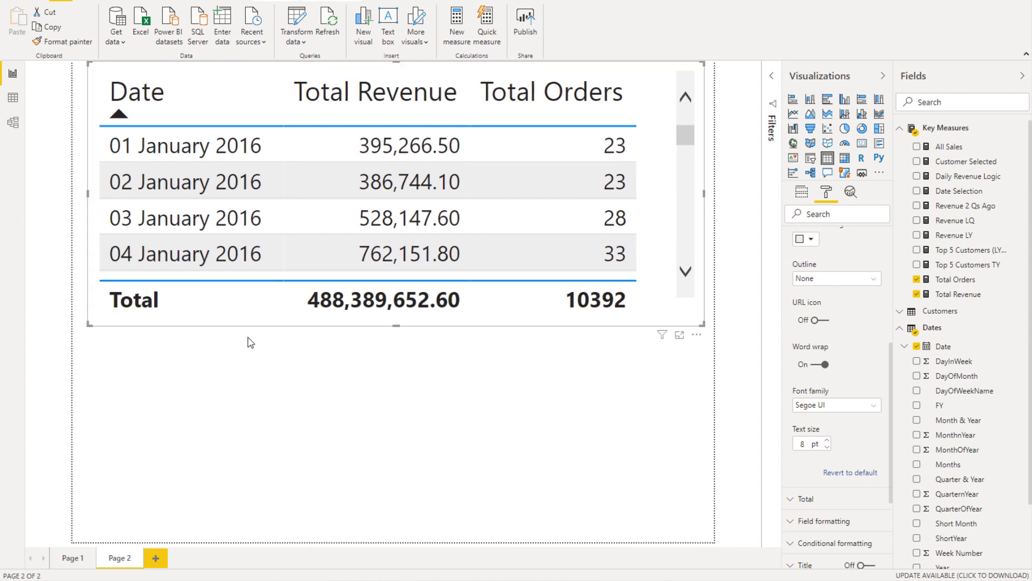
click(656, 345)
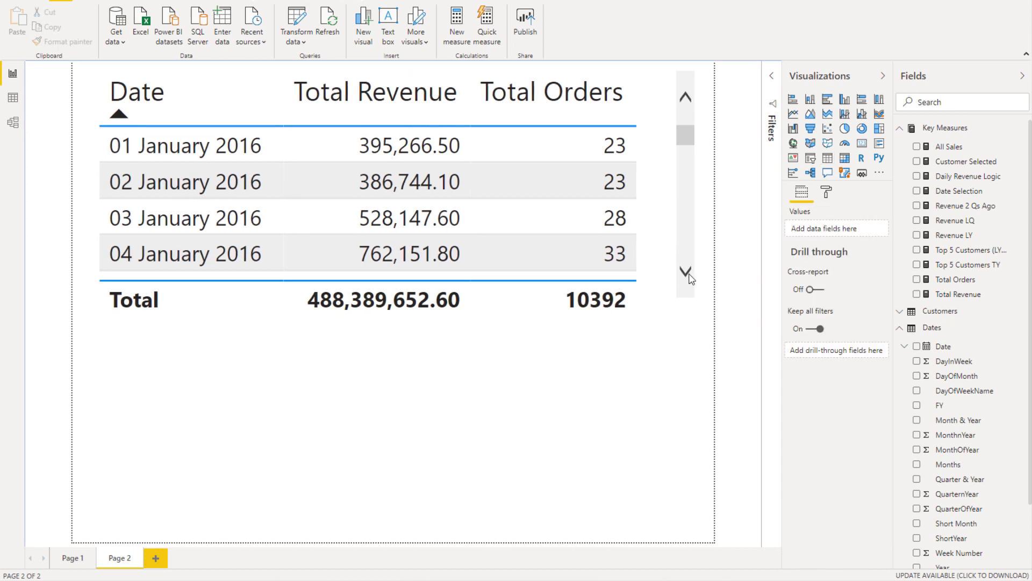
Step: Add a pie chart, move the table down, and shrink the pie to fit beneath it
click(846, 130)
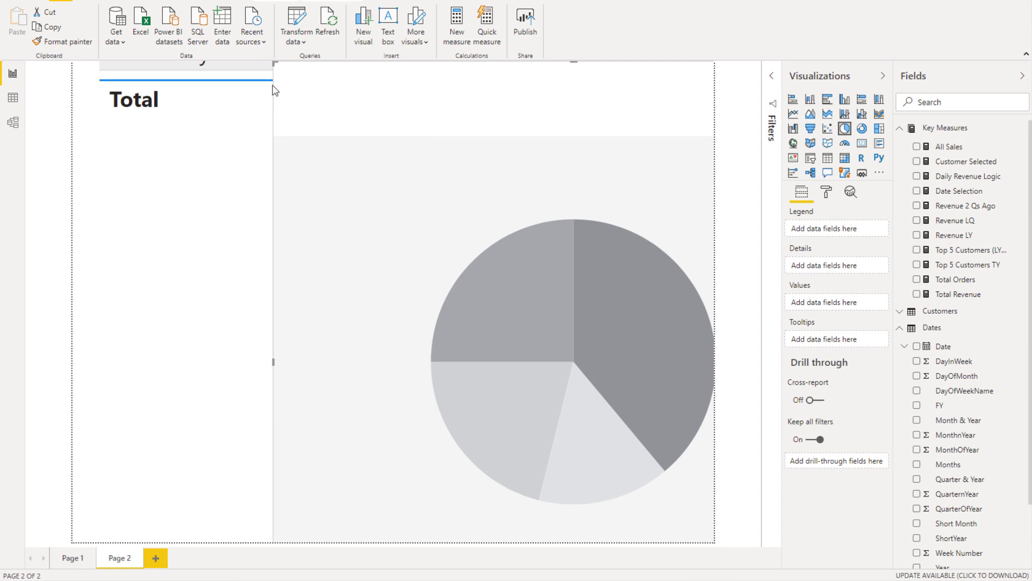
click(645, 124)
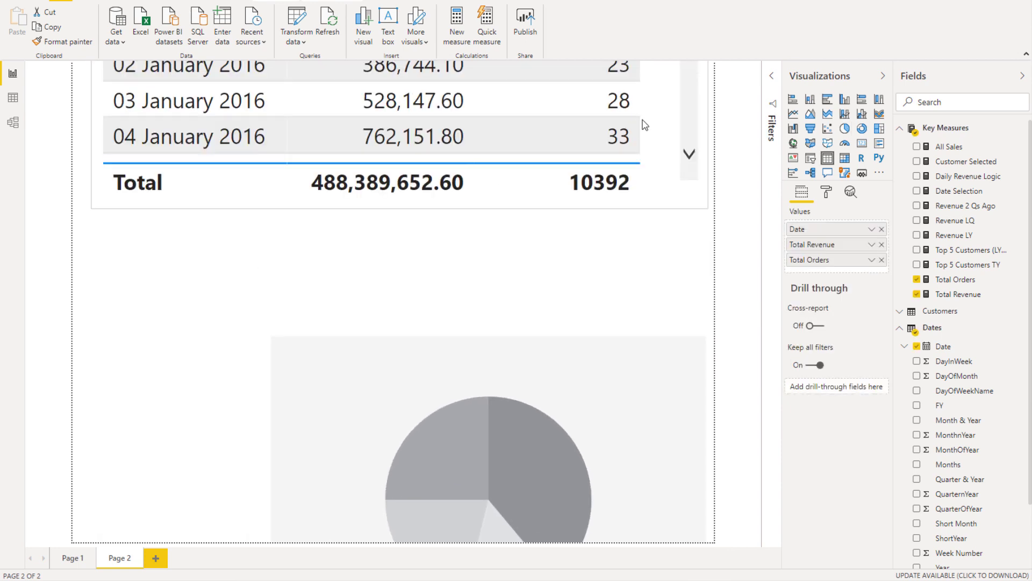
drag(644, 125, 661, 278)
click(426, 466)
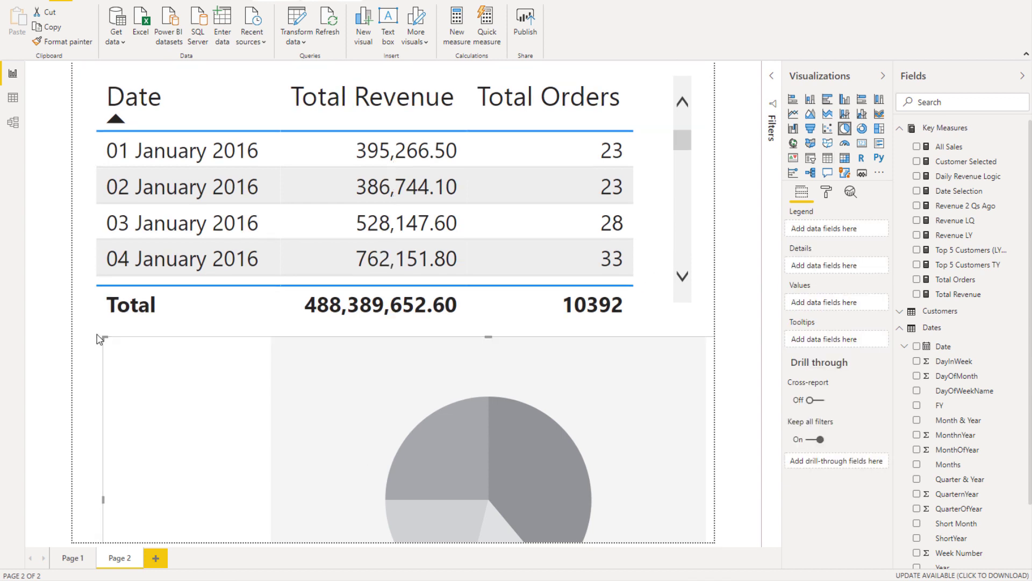
drag(100, 339, 240, 395)
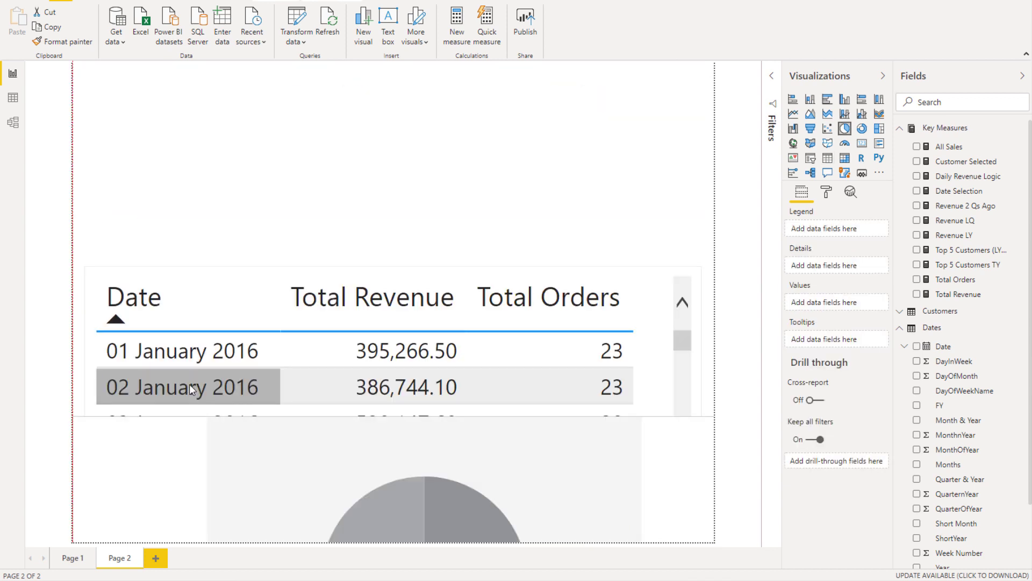
Step: Reposition the table and give the pie Channel as legend and Total Revenue as values
click(695, 267)
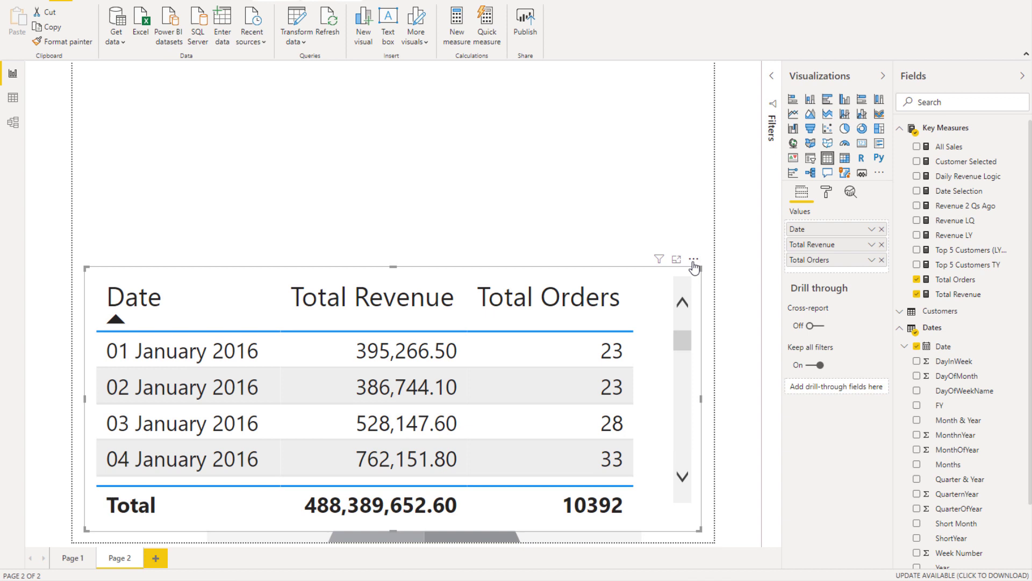
drag(694, 268, 694, 87)
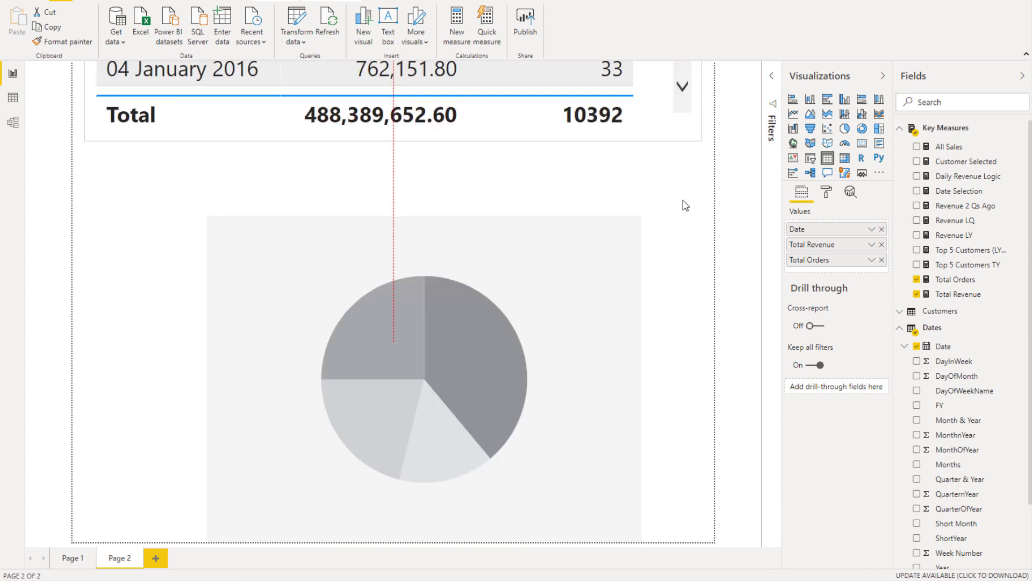
drag(686, 206, 666, 342)
click(661, 325)
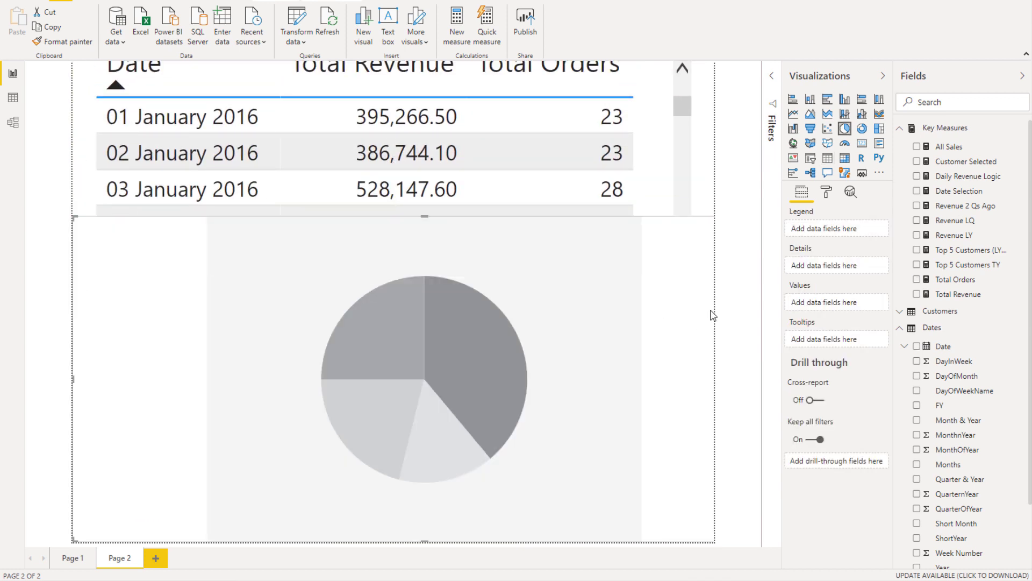
click(901, 329)
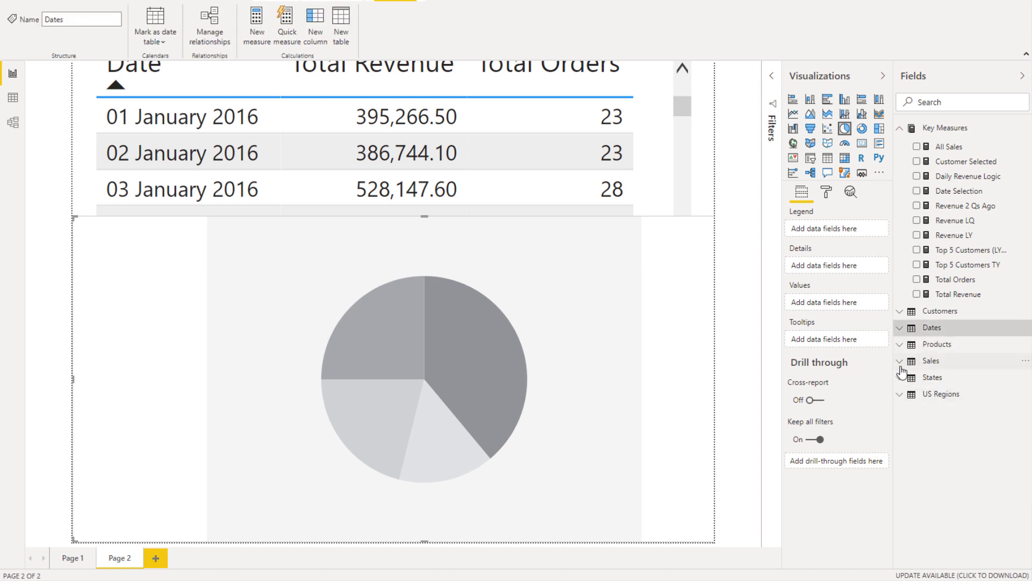
click(902, 365)
drag(813, 196, 828, 230)
drag(941, 300, 825, 309)
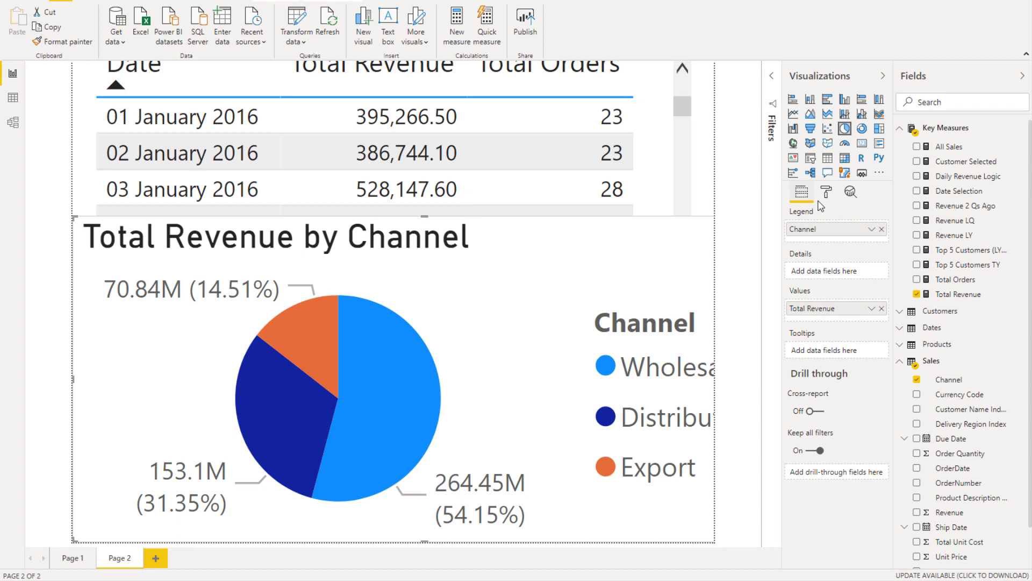
Step: Turn off the pie chart's title and shrink it from the top edge
click(826, 191)
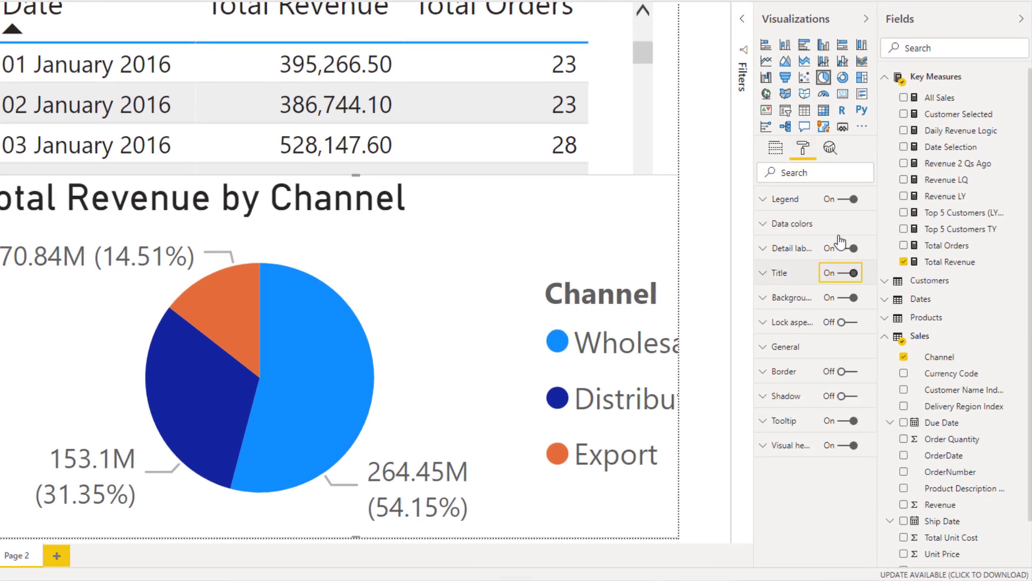
click(841, 199)
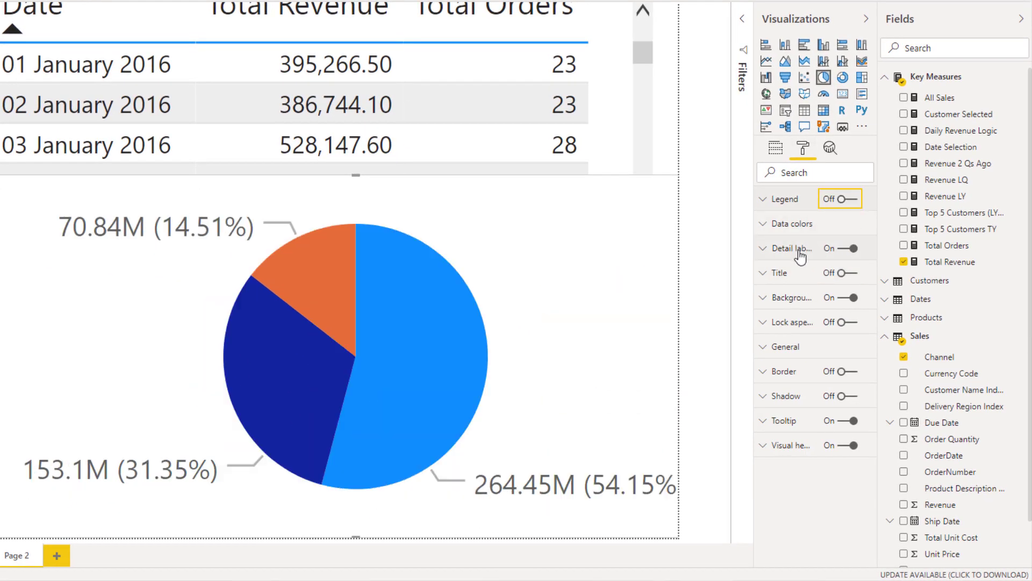
drag(356, 175, 348, 294)
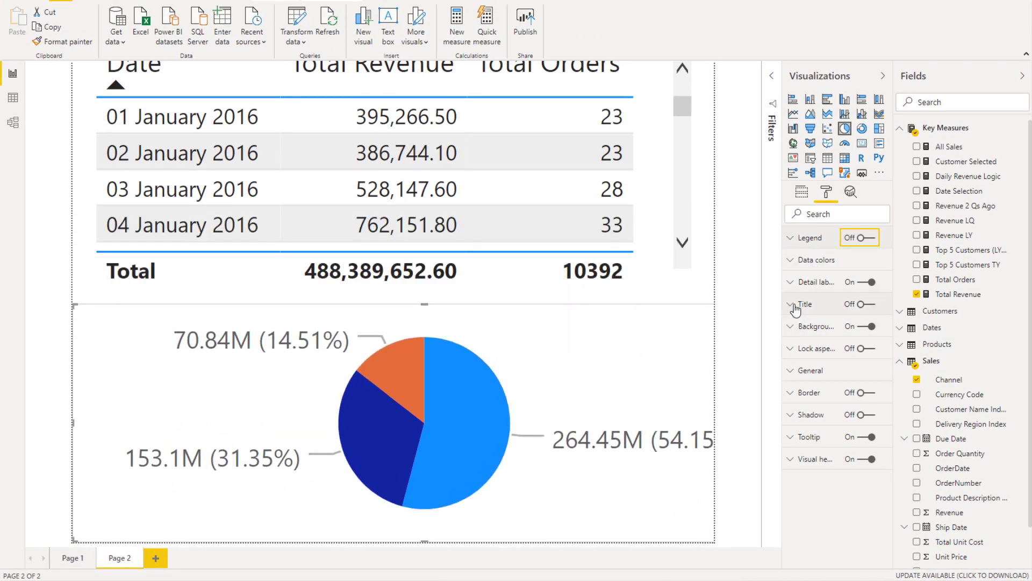
Step: Set the pie's detail label style to 'Category, percent of total'
click(795, 280)
click(809, 318)
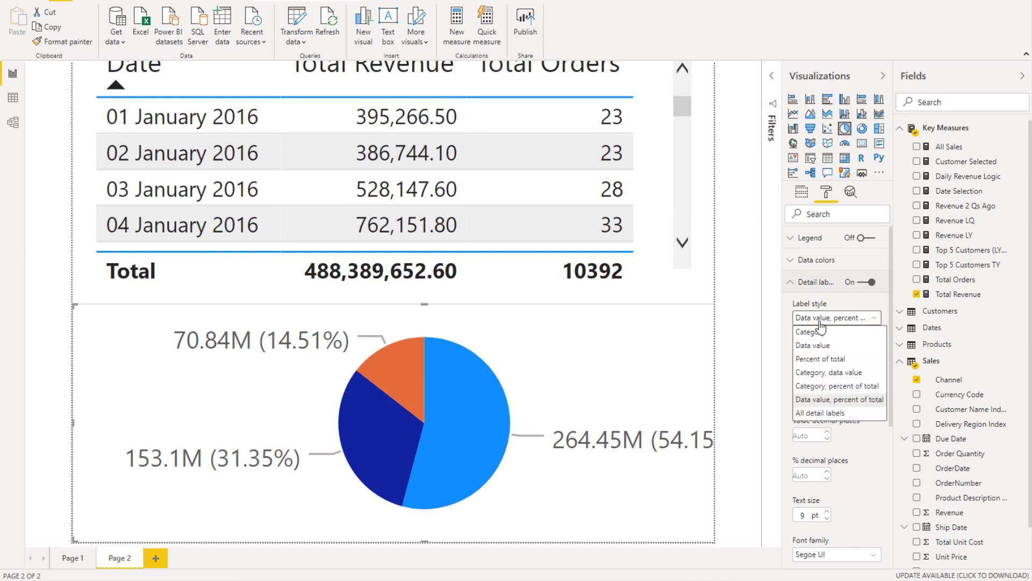
click(820, 386)
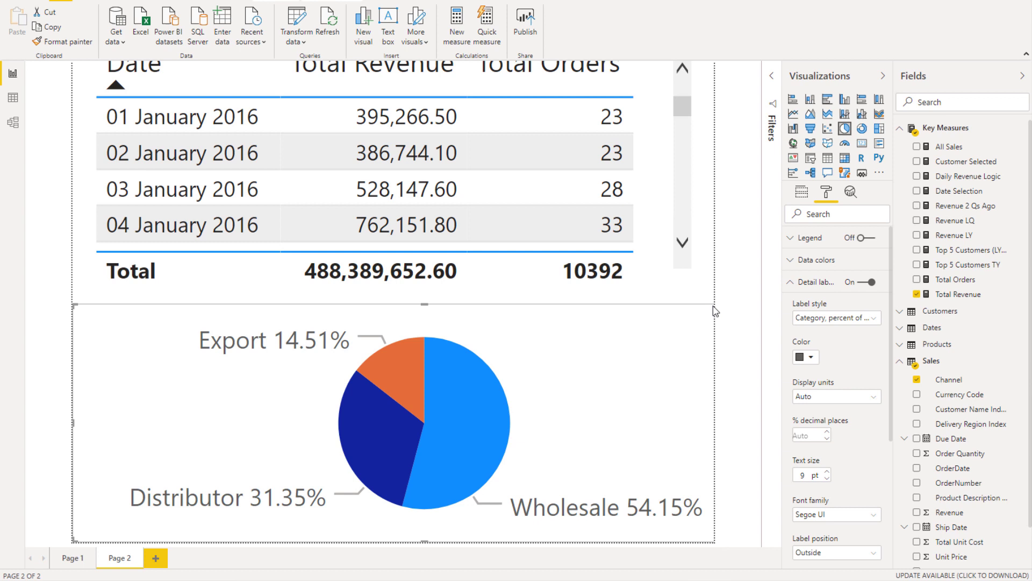
Step: Shorten the table from its bottom and top edges so it fits above the pie
click(664, 280)
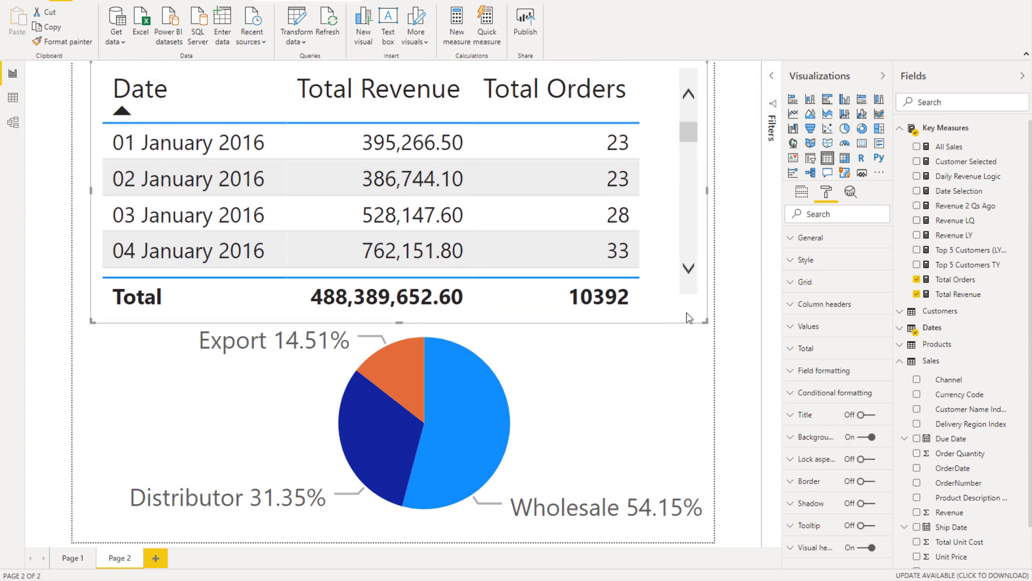
drag(704, 324, 704, 309)
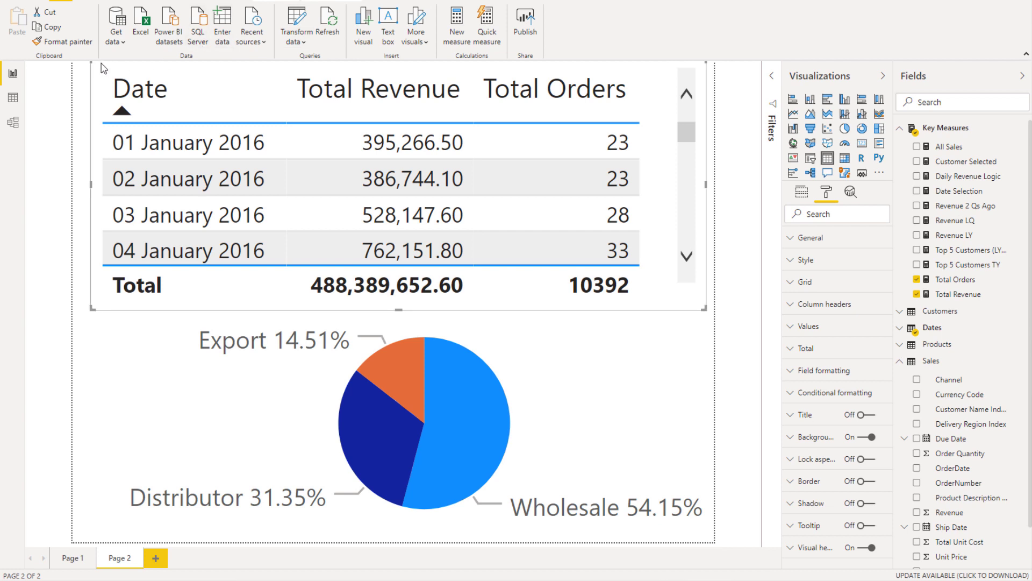
drag(92, 64, 94, 68)
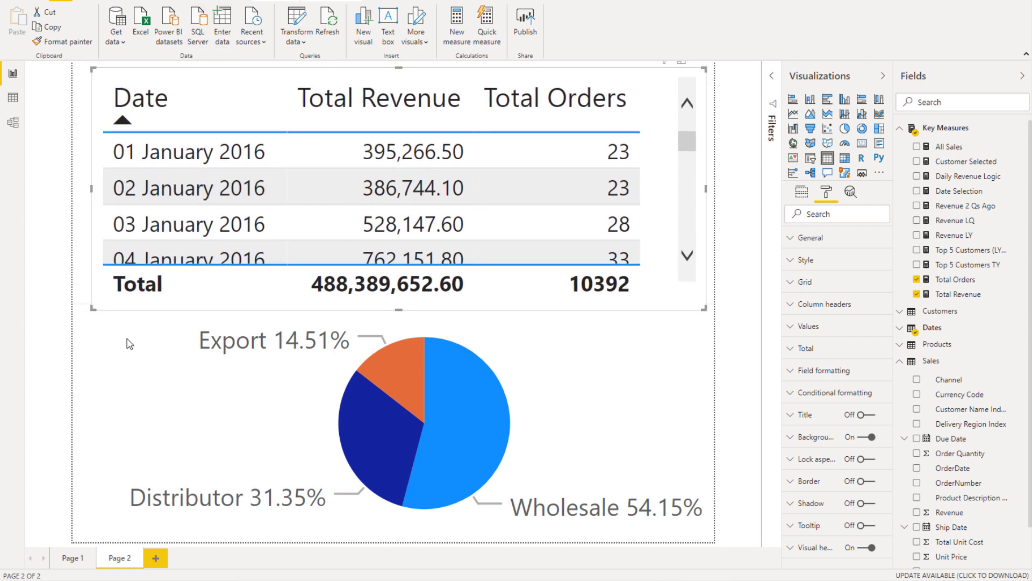
click(570, 414)
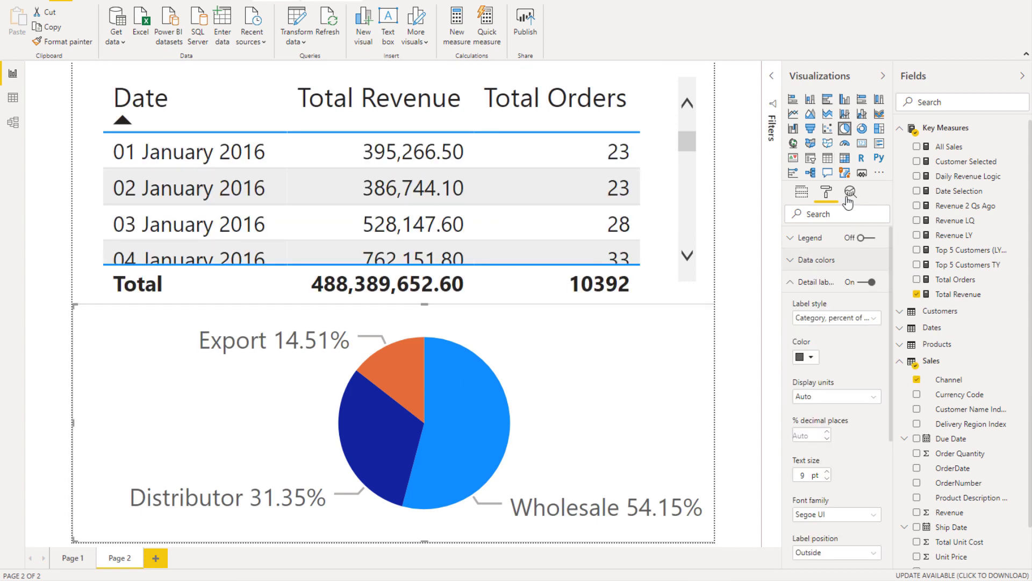
Step: Rename Page 2 to 'Details'
click(900, 130)
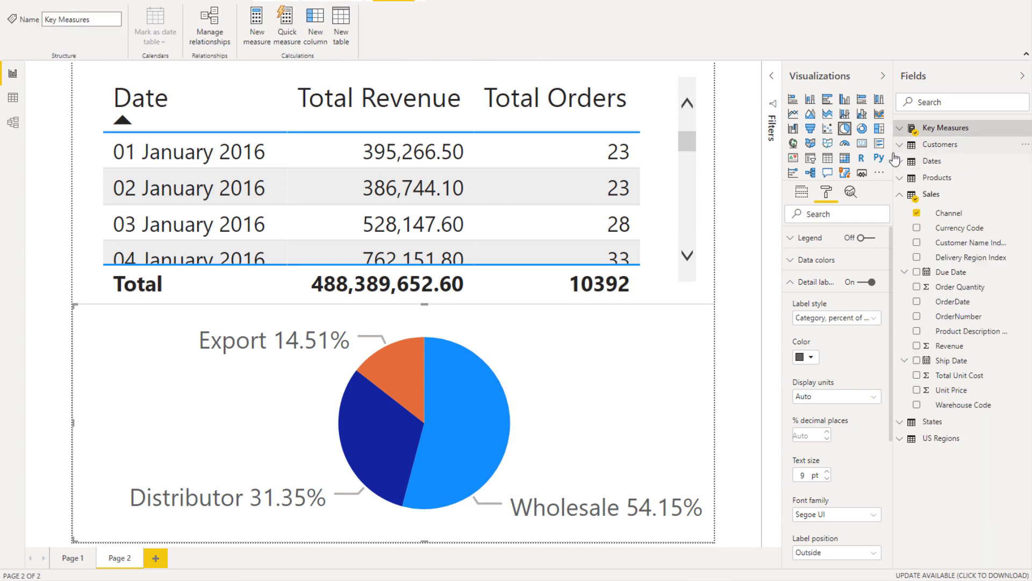
double_click(122, 561)
text(P)
Step: Hide the Details page from report viewers
click(121, 558)
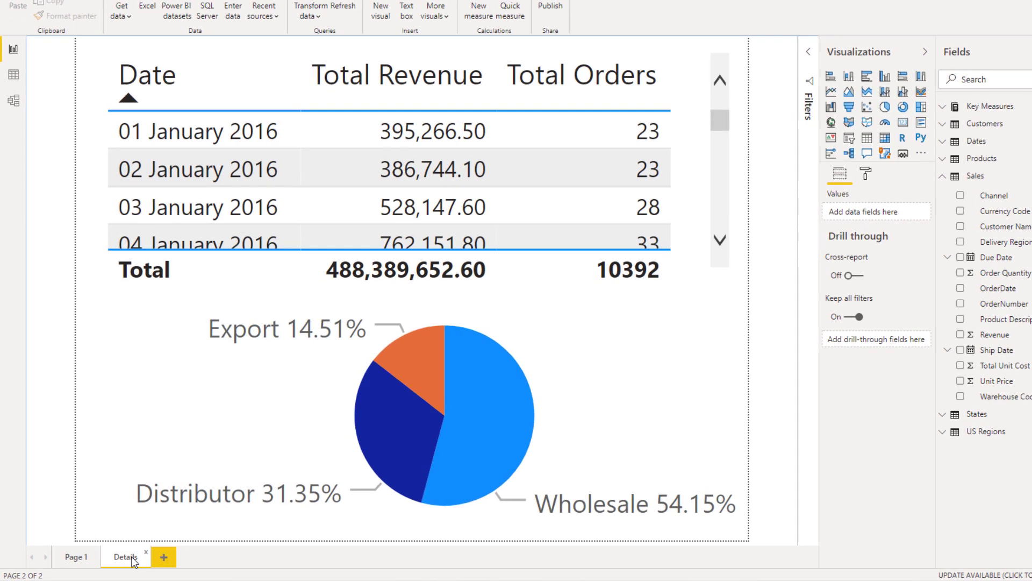
right_click(121, 559)
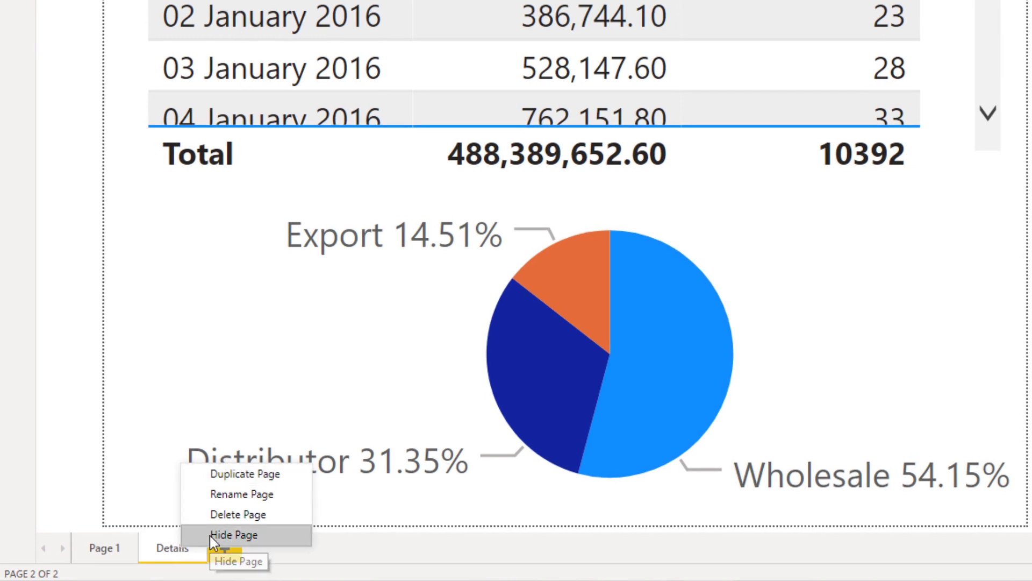
click(210, 536)
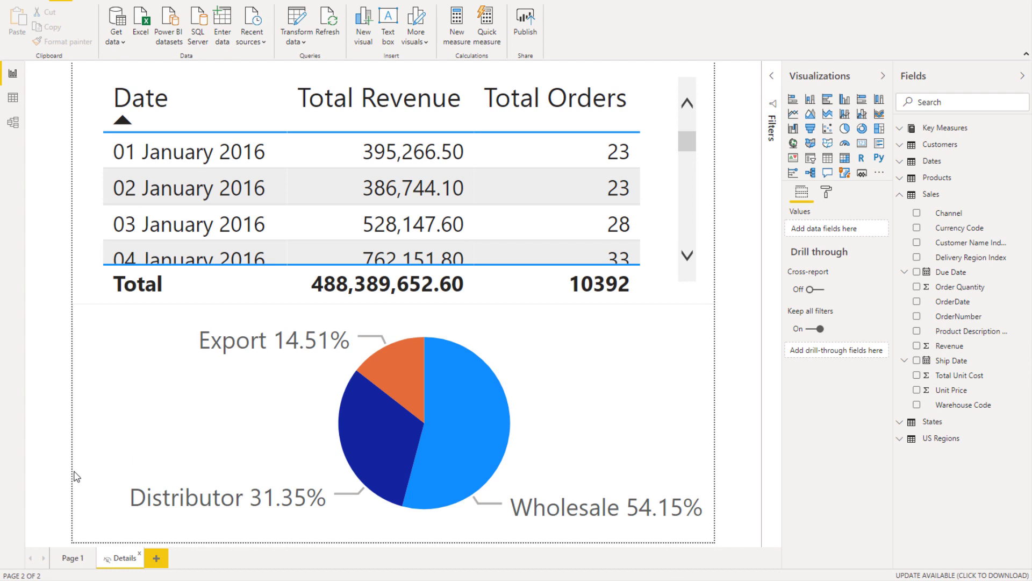
Step: On Page 1, select the customer revenue bar chart and inspect its tooltip page list
click(72, 559)
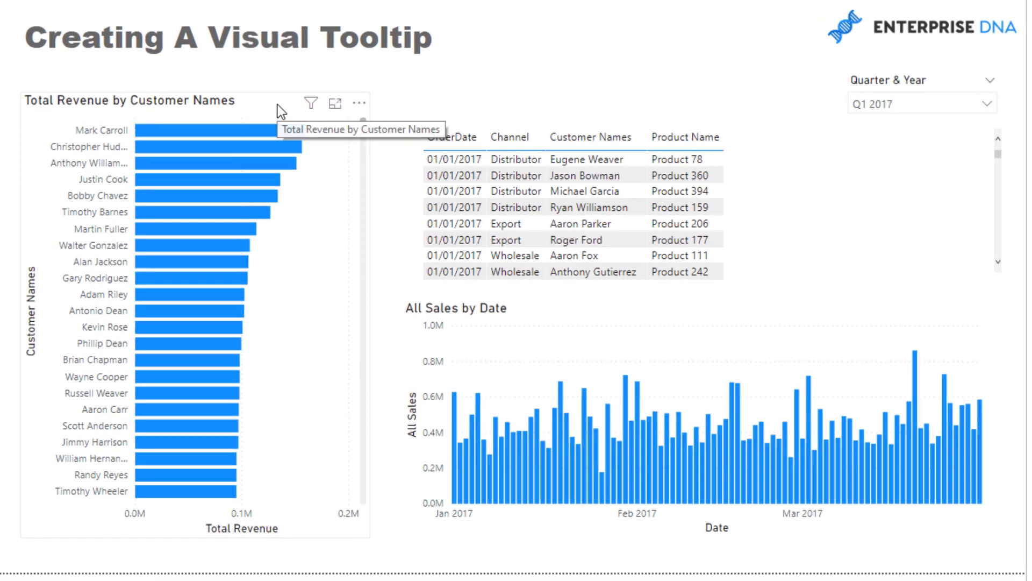
click(243, 128)
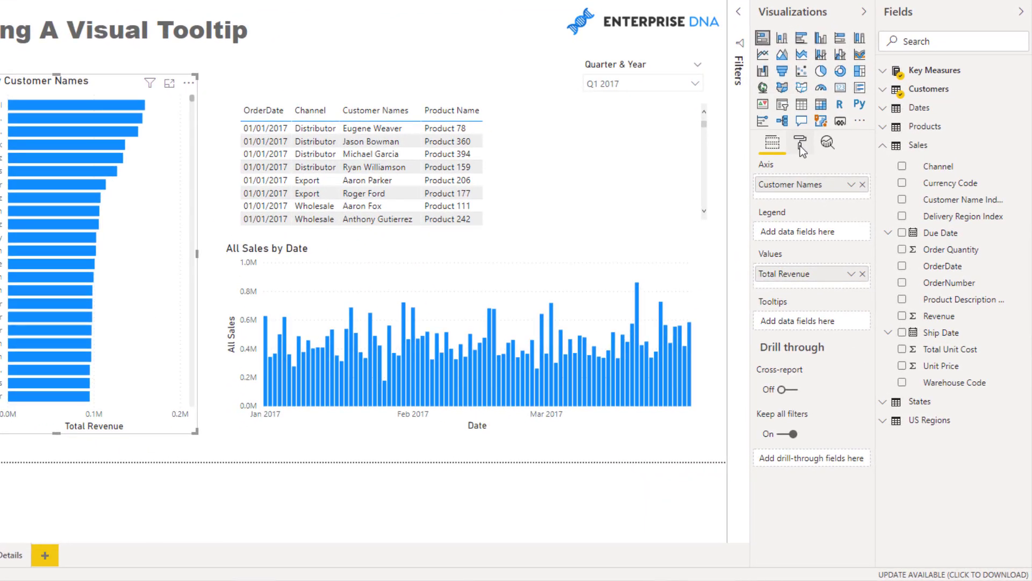
click(800, 145)
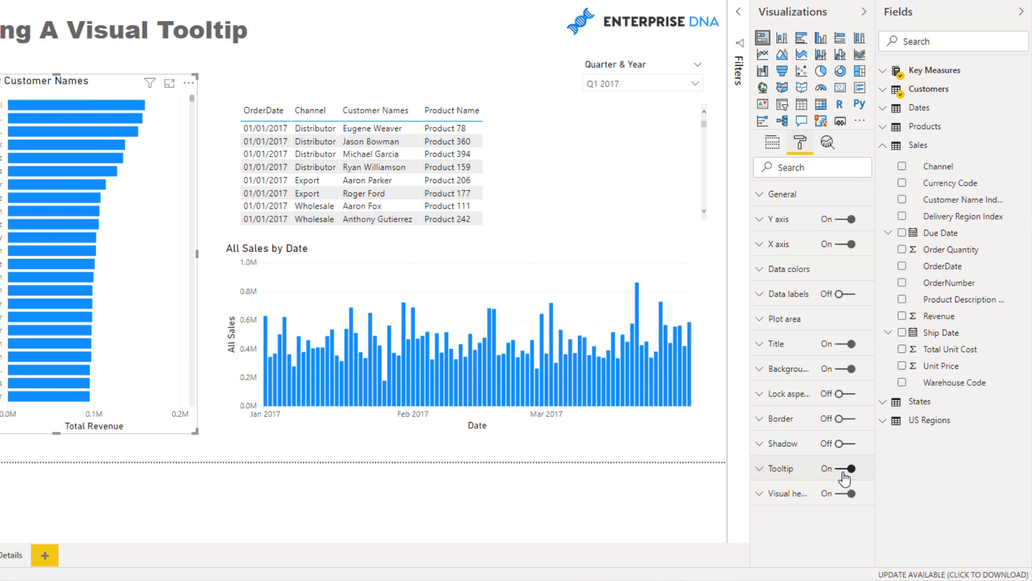
click(785, 472)
scroll(785, 473, down, 4)
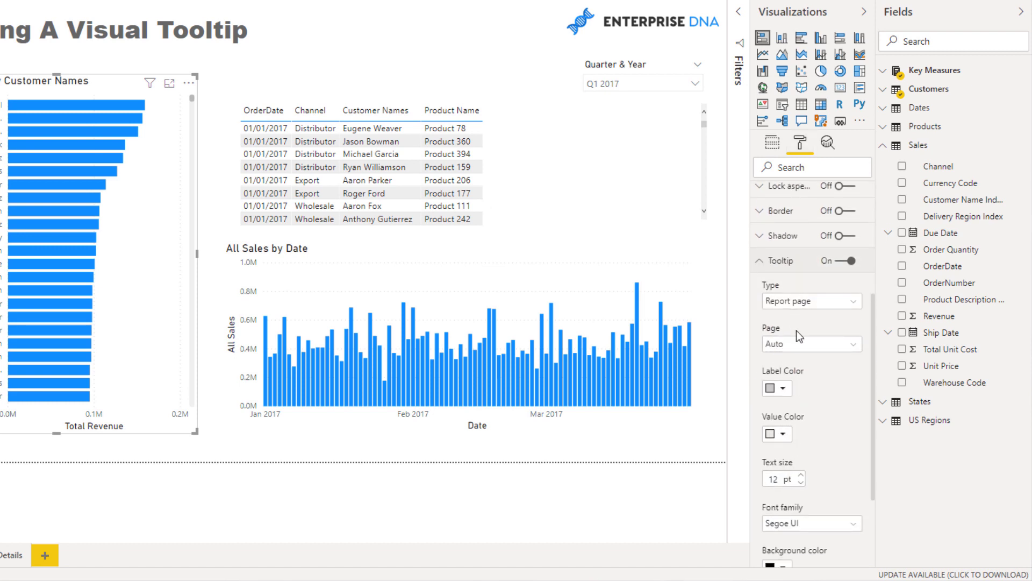
click(811, 344)
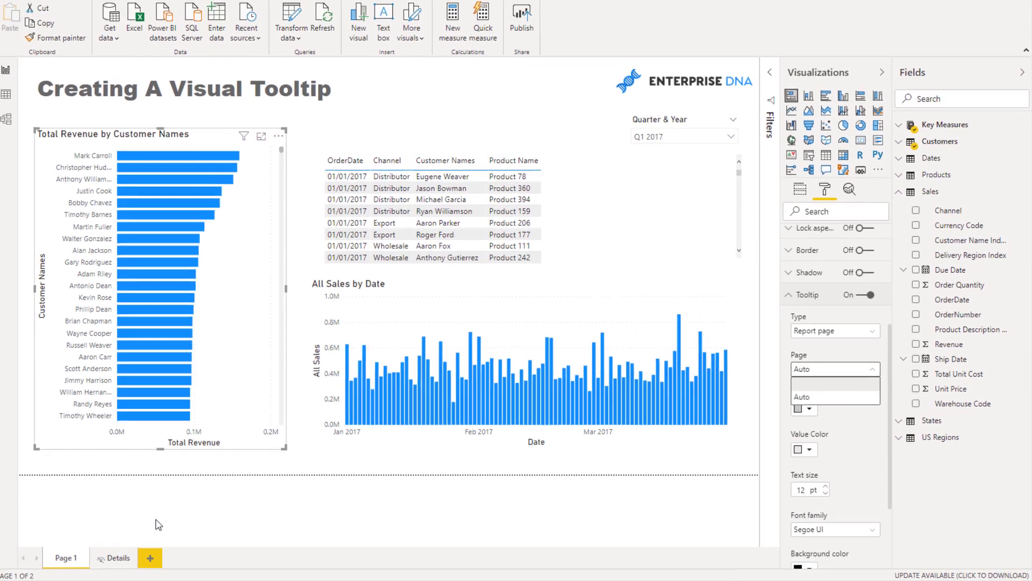
click(69, 518)
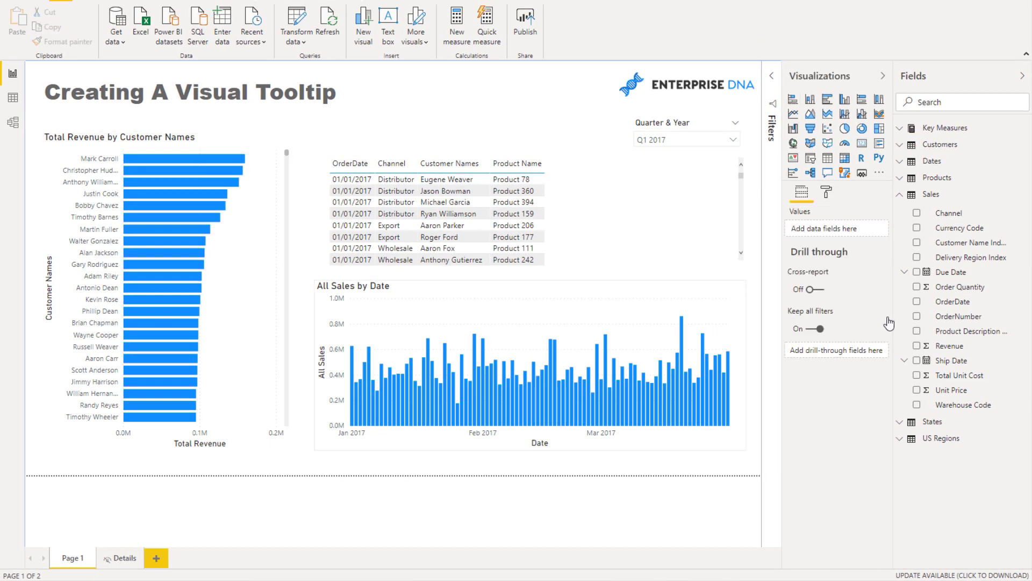
Step: Turn the chart's tooltip On with type Report page and page Auto, then go to Details
click(221, 147)
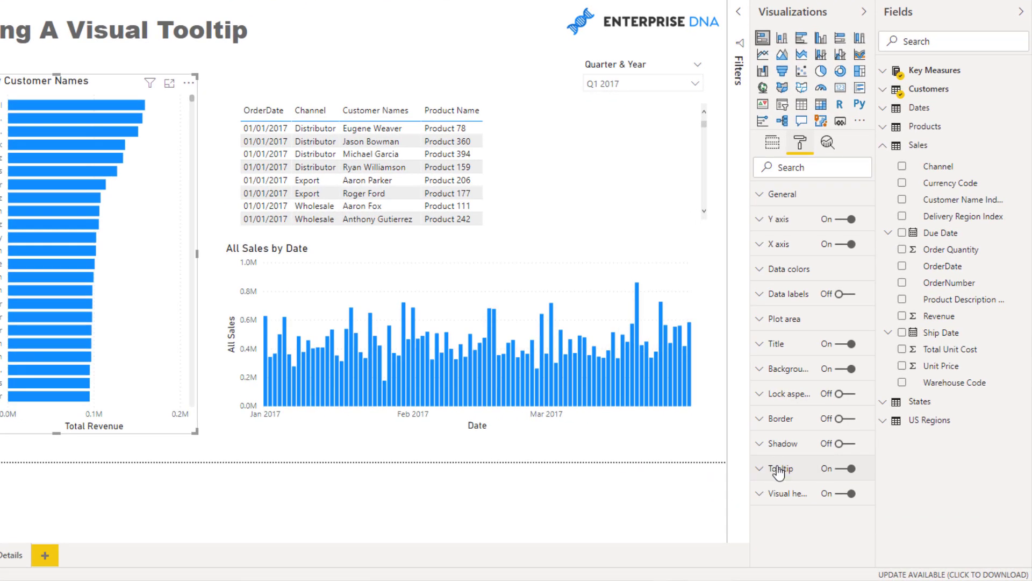
click(778, 469)
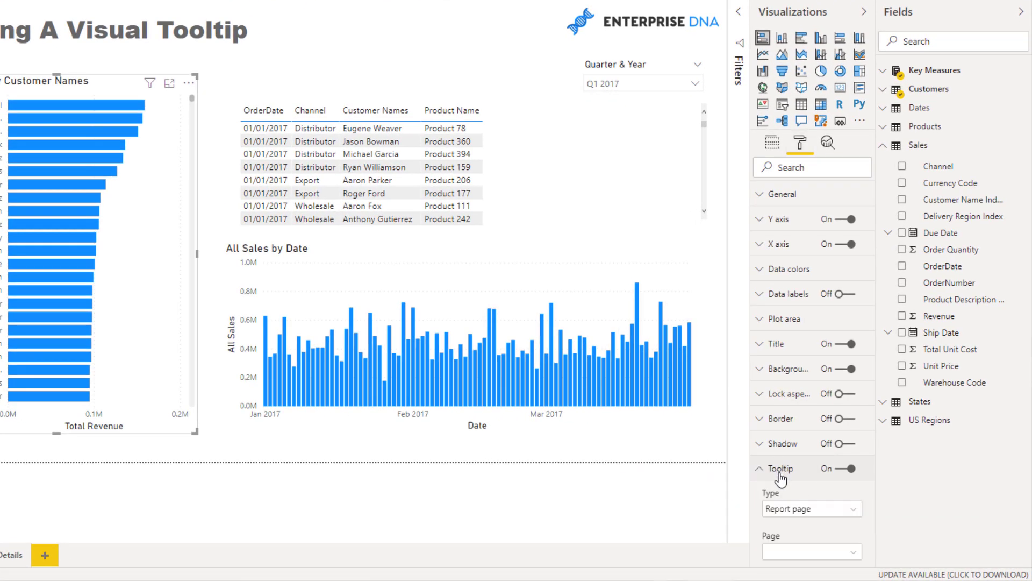
scroll(801, 423, down, 4)
click(823, 346)
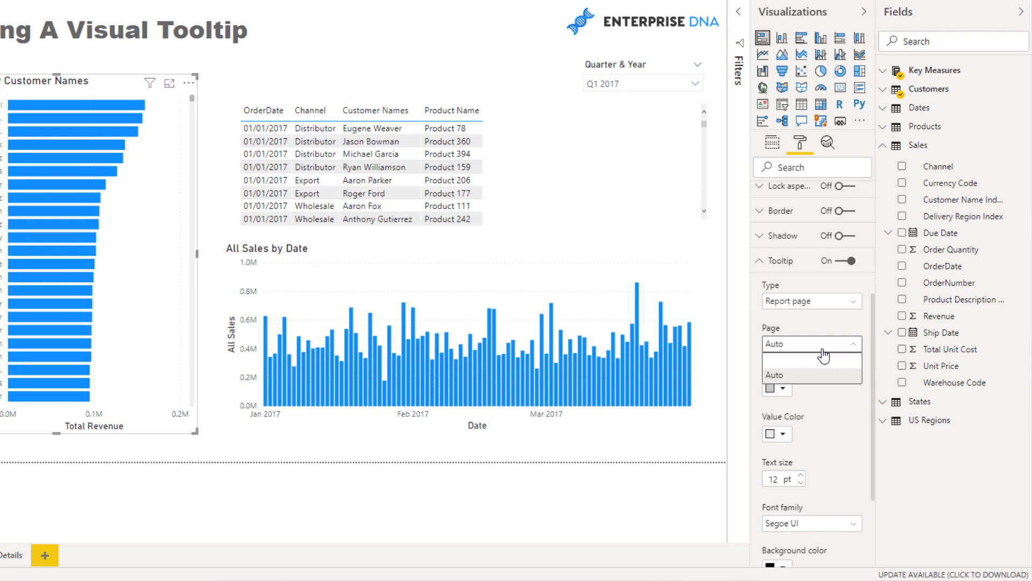
click(822, 366)
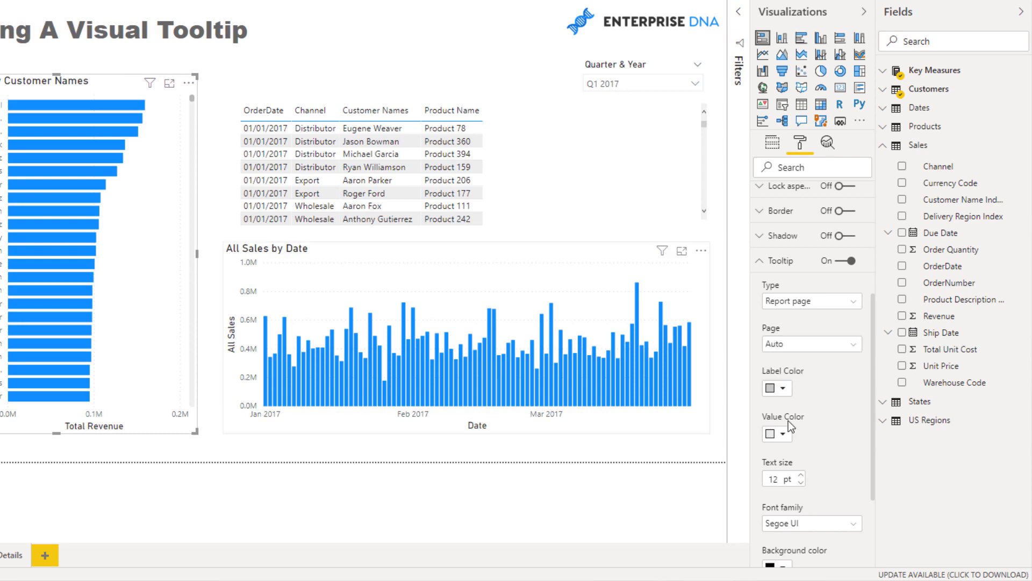
scroll(806, 461, down, 3)
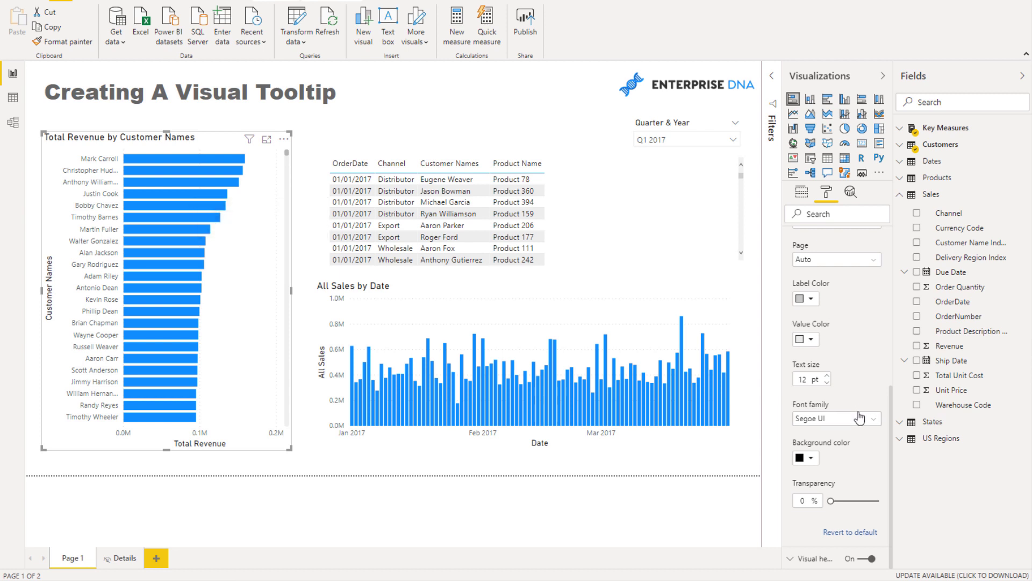
scroll(860, 415, up, 1)
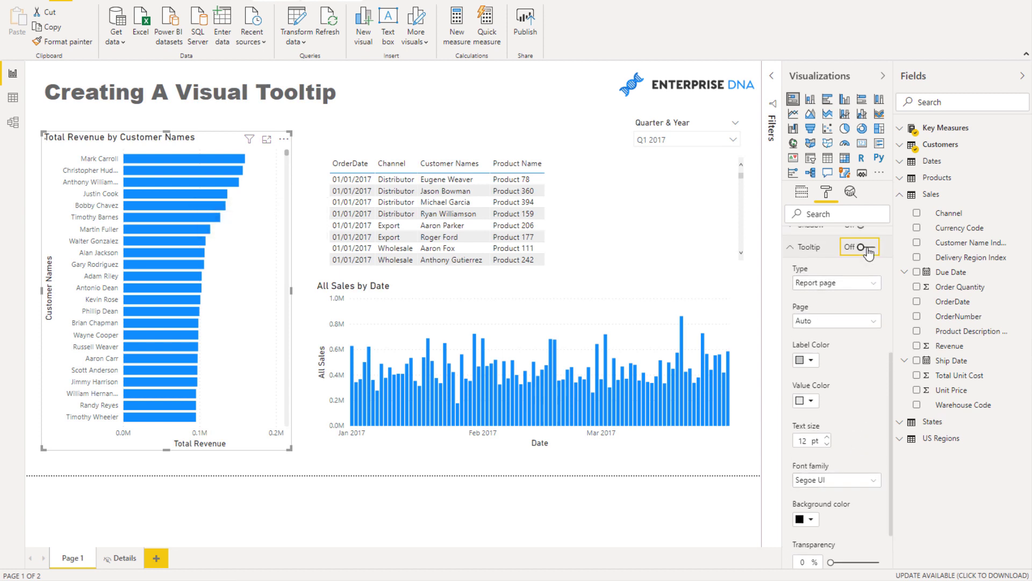
click(867, 248)
click(838, 324)
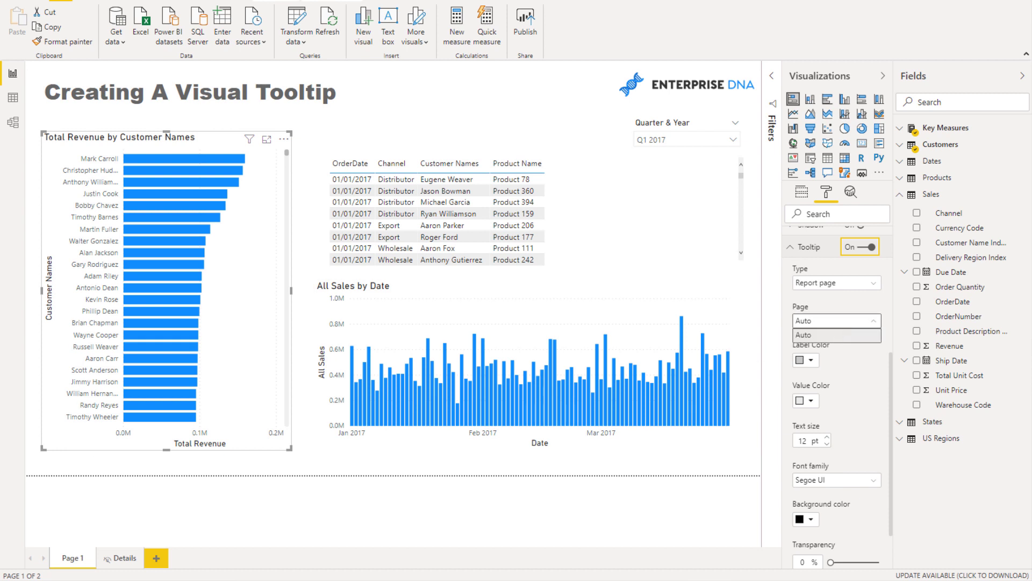
click(123, 559)
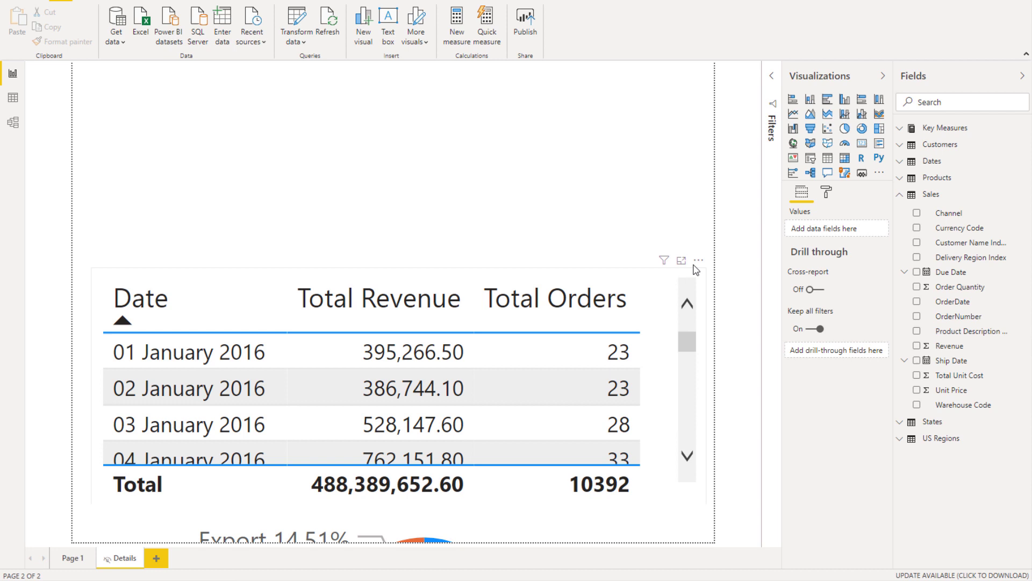
Step: Move the date table to the top and the Channel pie chart directly beneath it
drag(696, 269, 678, 91)
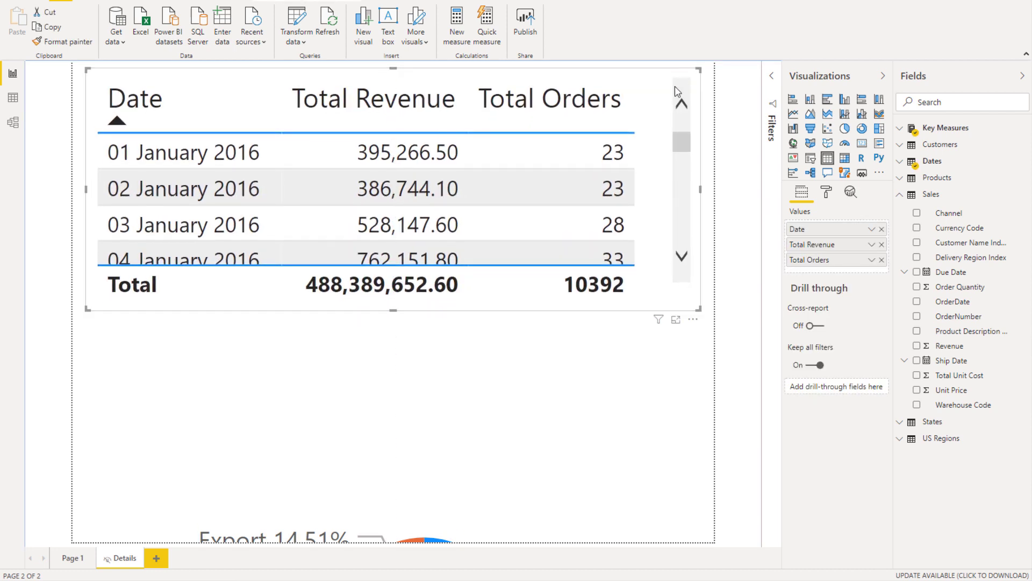
drag(578, 513, 588, 372)
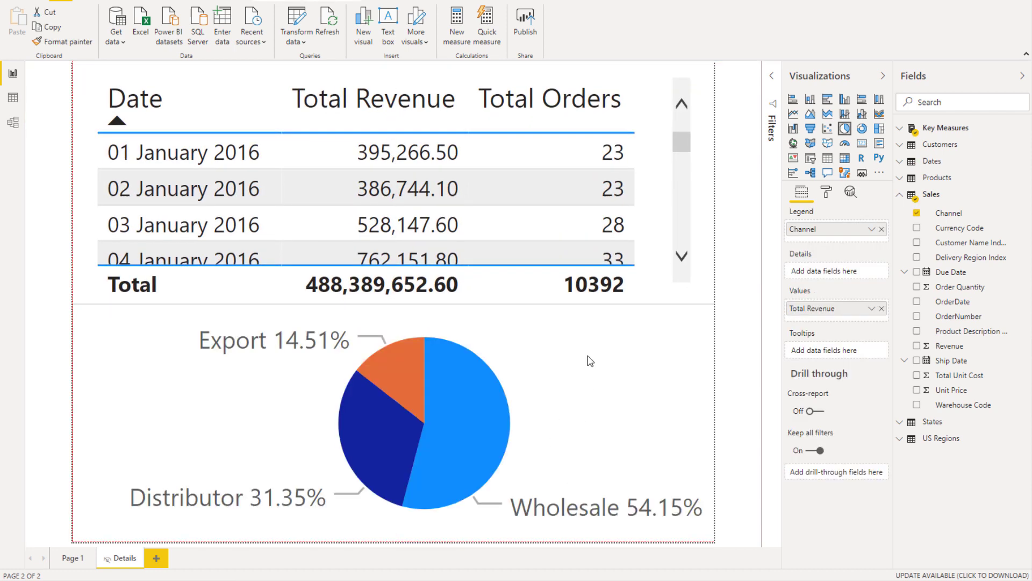
click(712, 209)
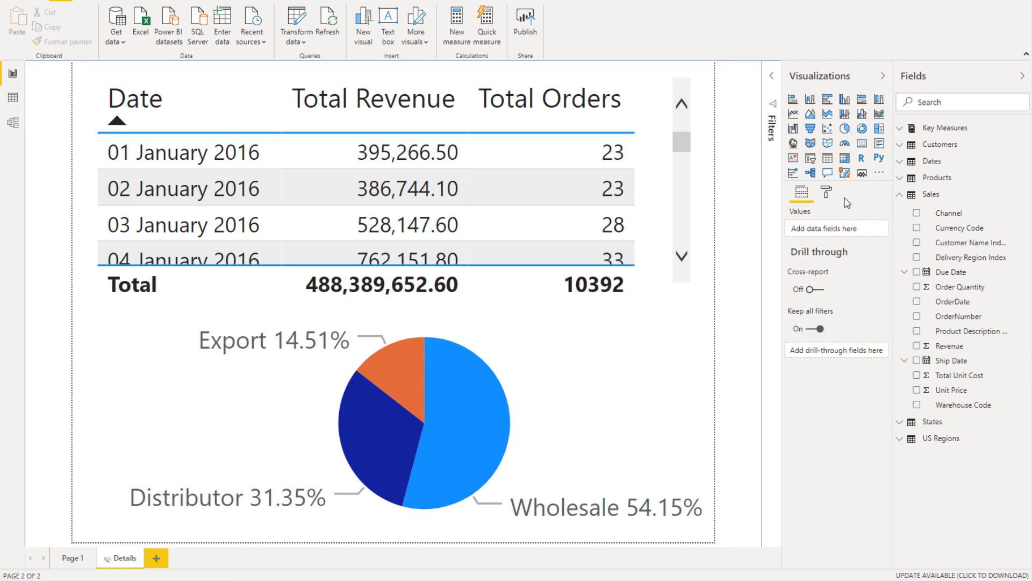
Step: Check the Details page's Page size settings (Tooltip, 320×240)
click(827, 192)
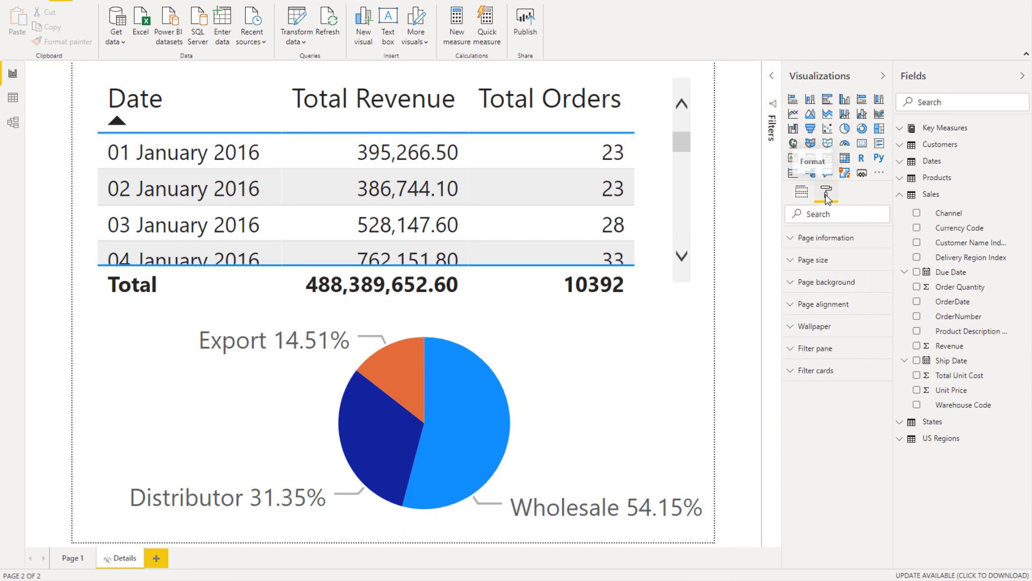
click(703, 319)
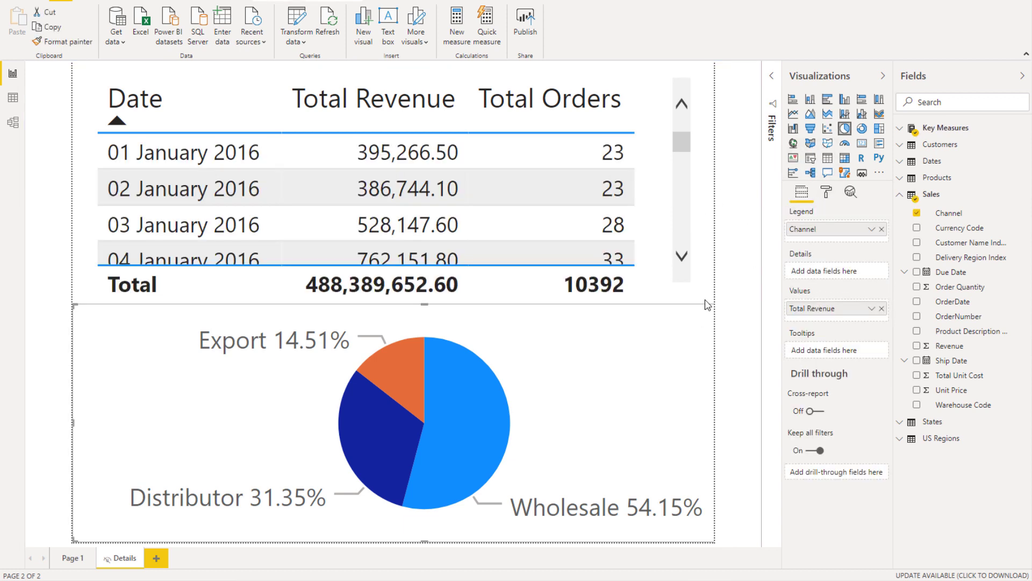
click(664, 278)
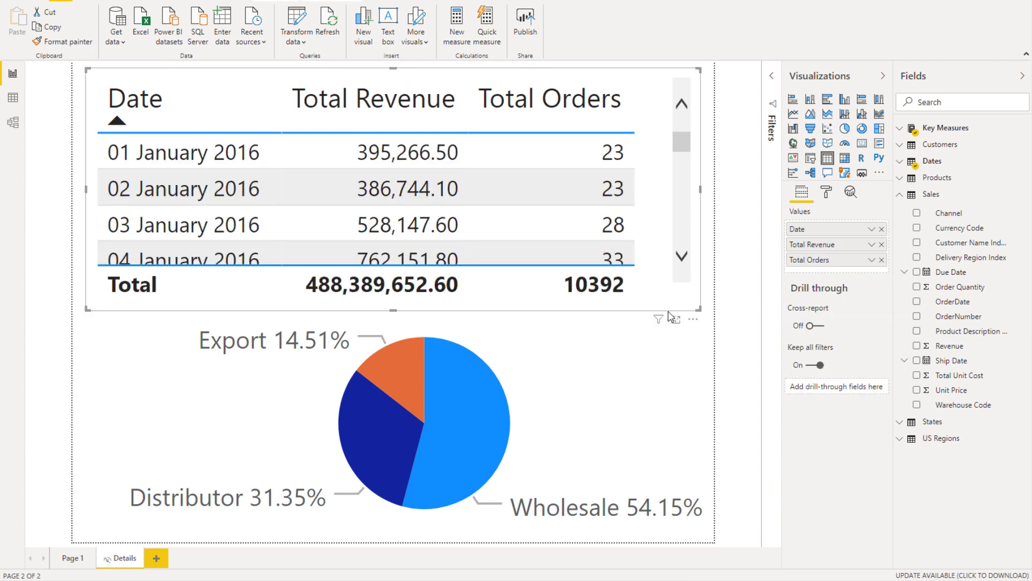
click(710, 276)
click(827, 192)
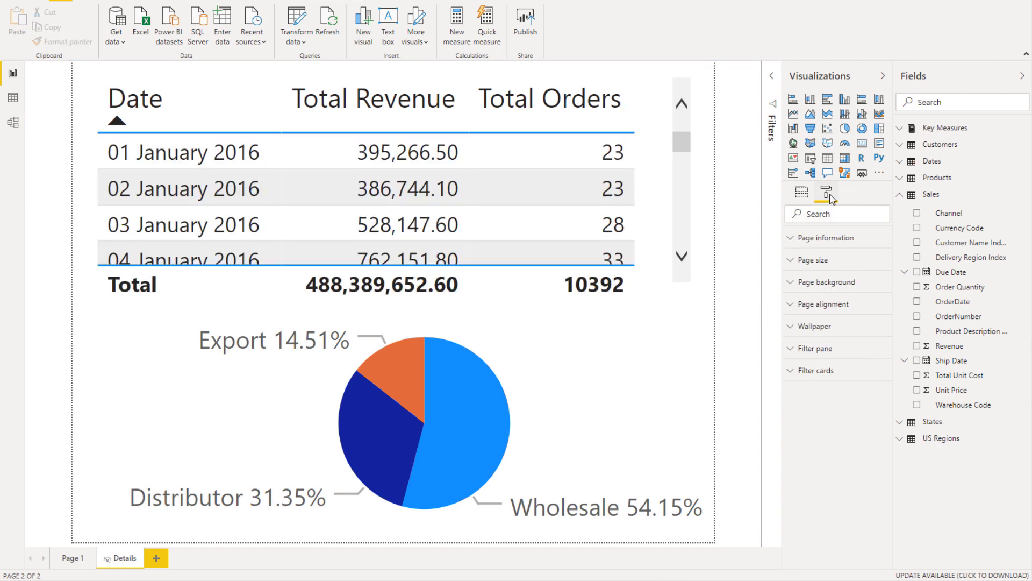
click(807, 260)
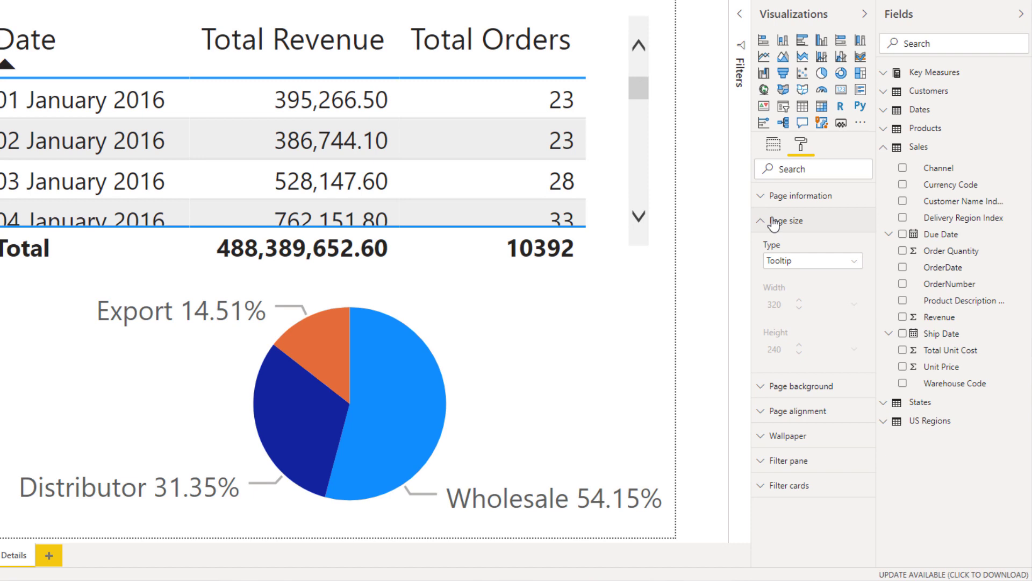
Step: Unhide the Details page
click(769, 220)
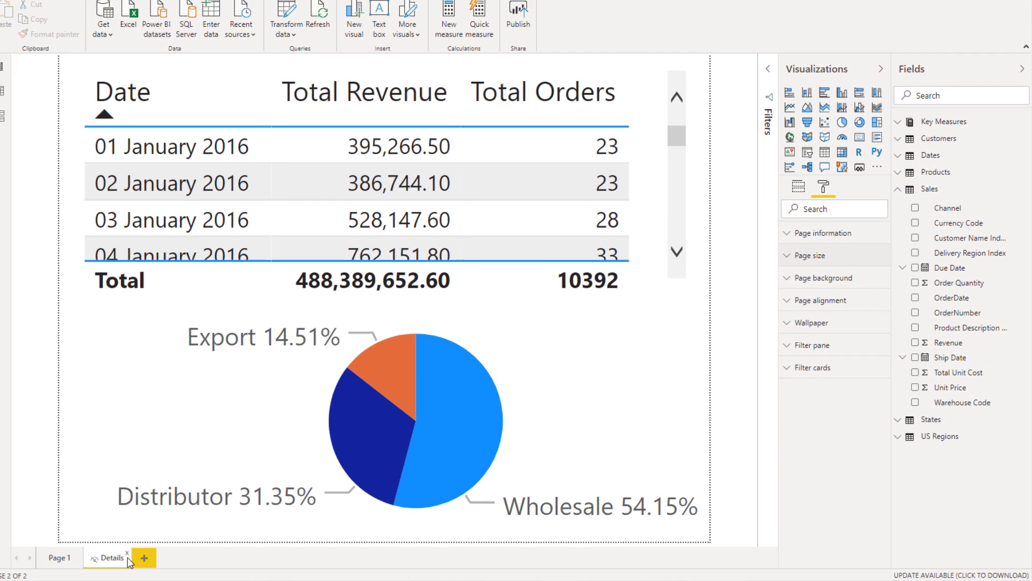
right_click(110, 559)
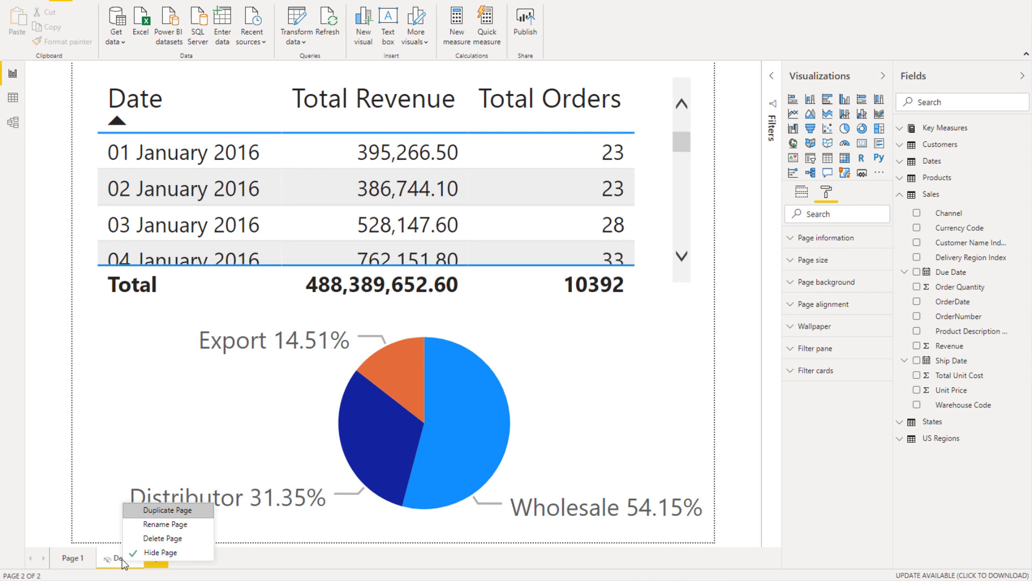
click(160, 552)
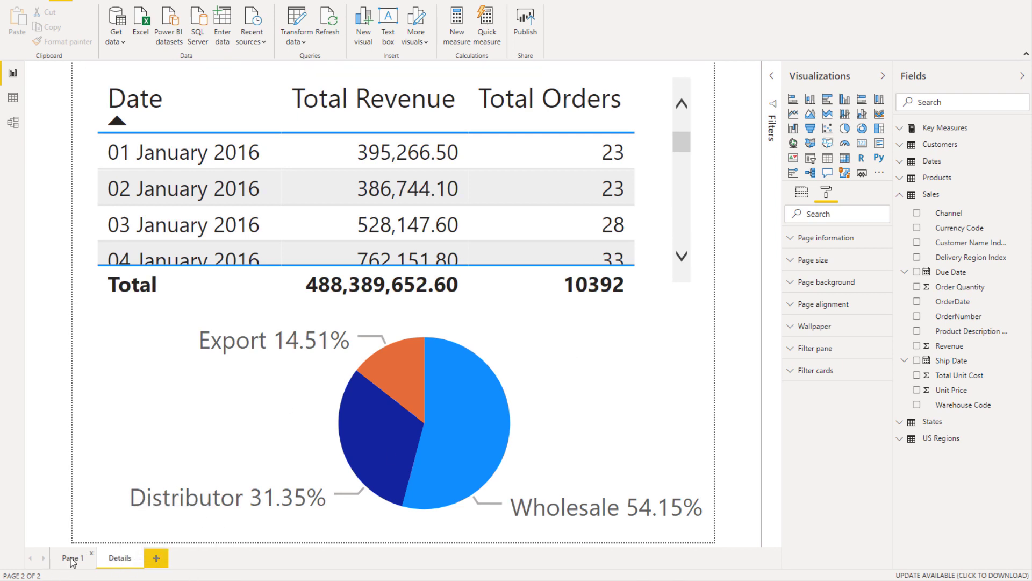
Step: On Page 1, keep the customer revenue chart's tooltip type as Report page
click(72, 560)
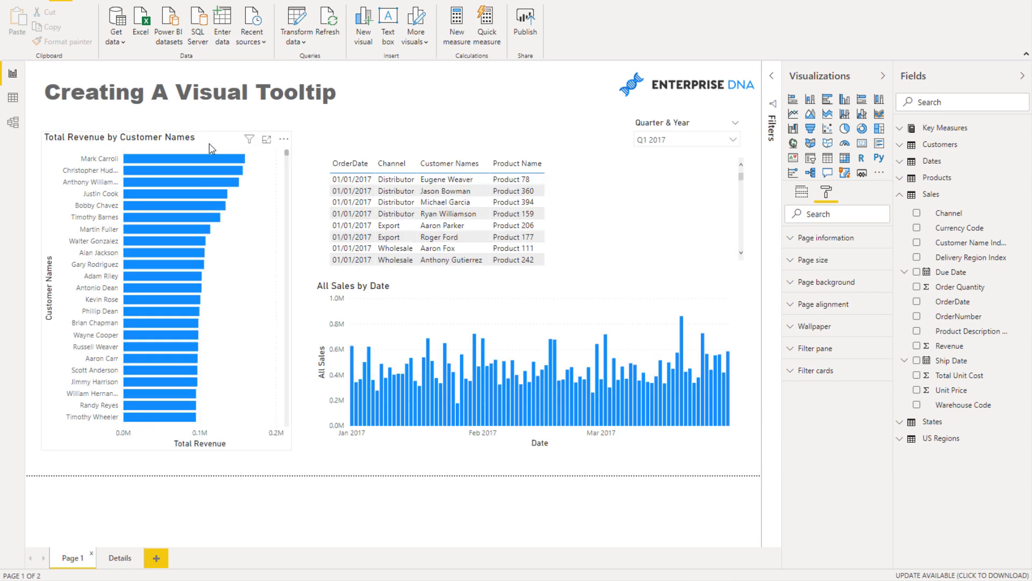
click(212, 148)
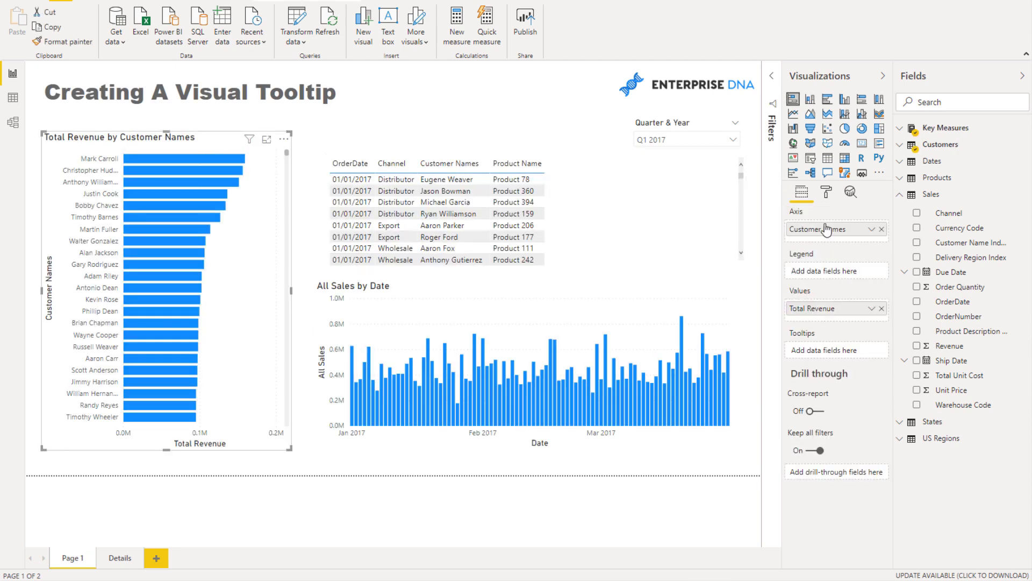
click(826, 192)
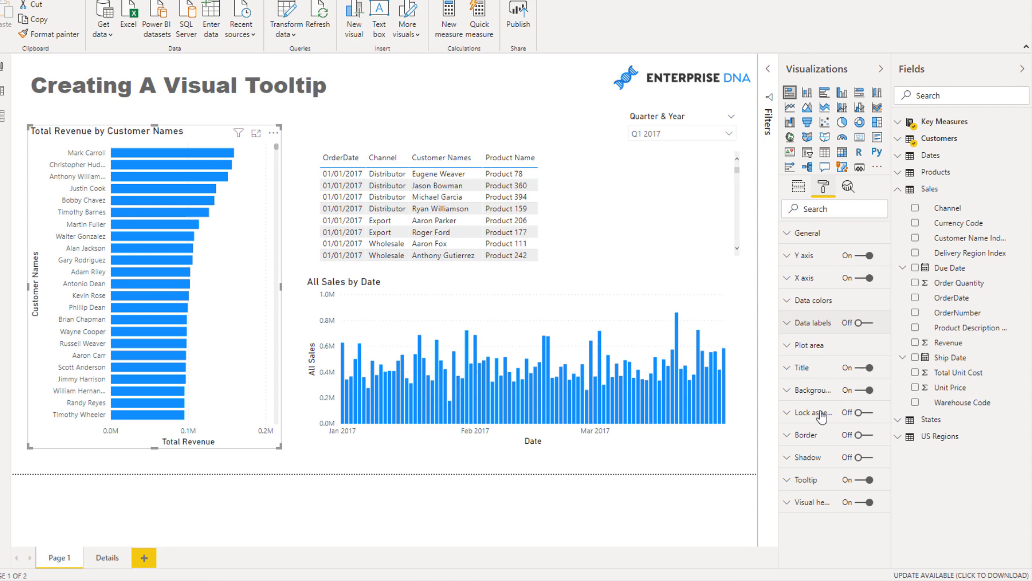
click(811, 485)
scroll(831, 462, down, 3)
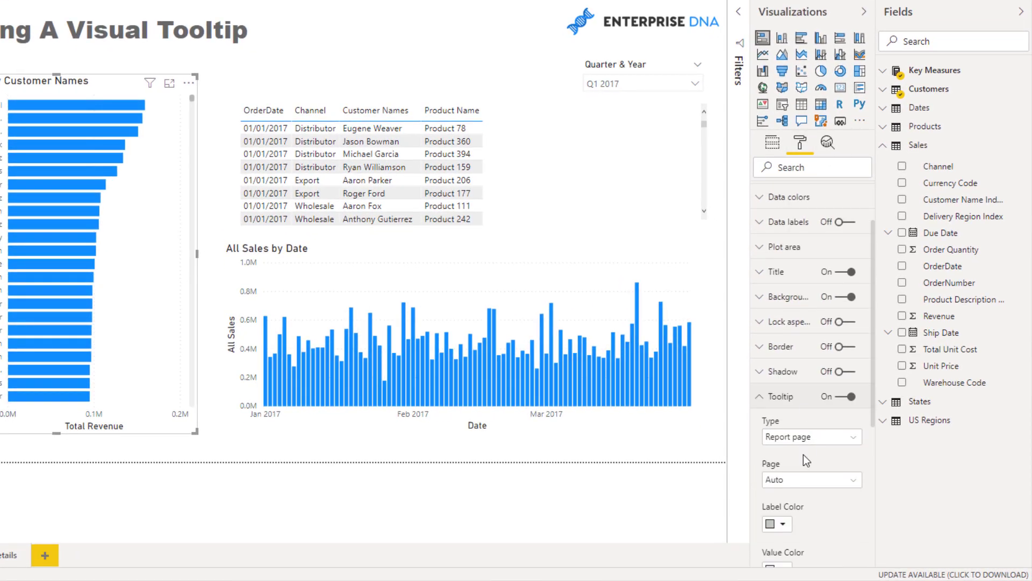
click(809, 437)
click(813, 466)
Step: Reapply the Report page tooltip type with page Auto, then return to Details
click(817, 479)
click(811, 436)
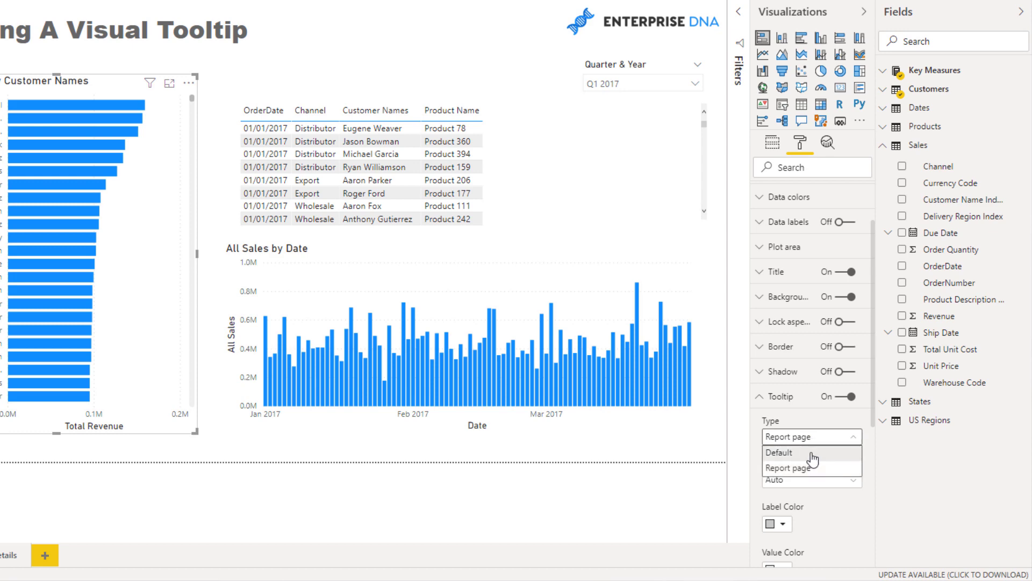
click(812, 452)
click(816, 437)
click(816, 467)
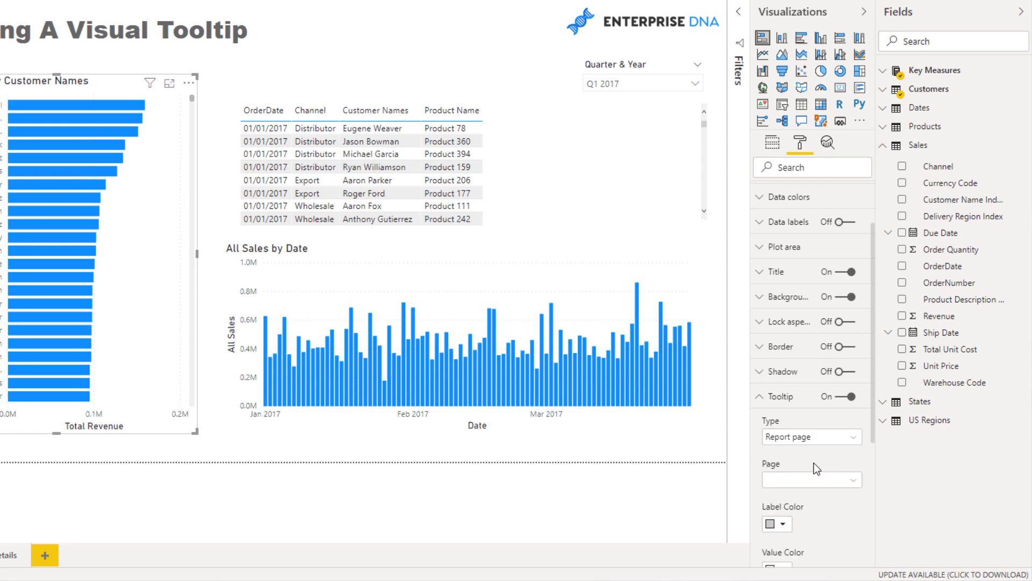
click(815, 490)
click(819, 494)
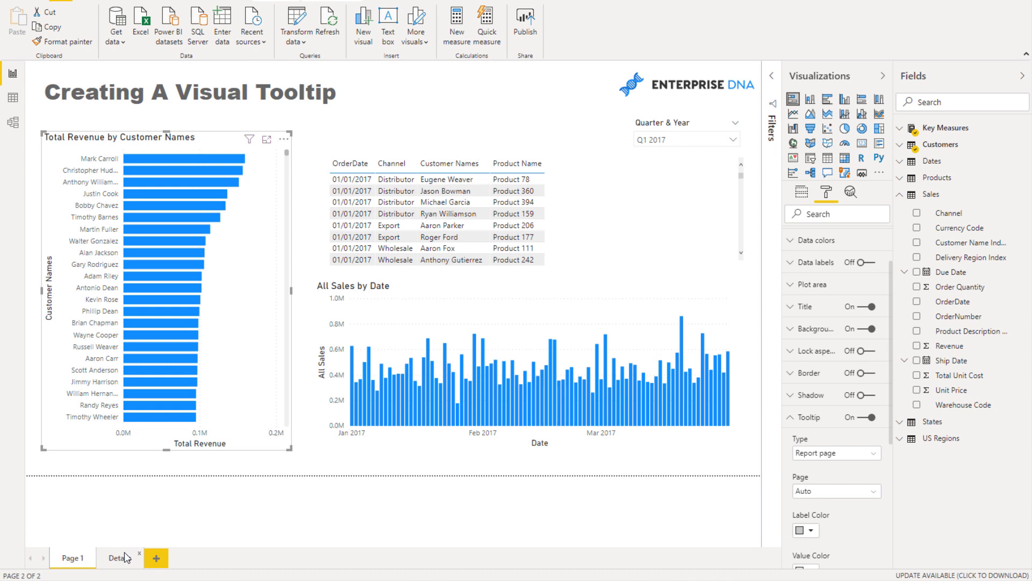
click(125, 557)
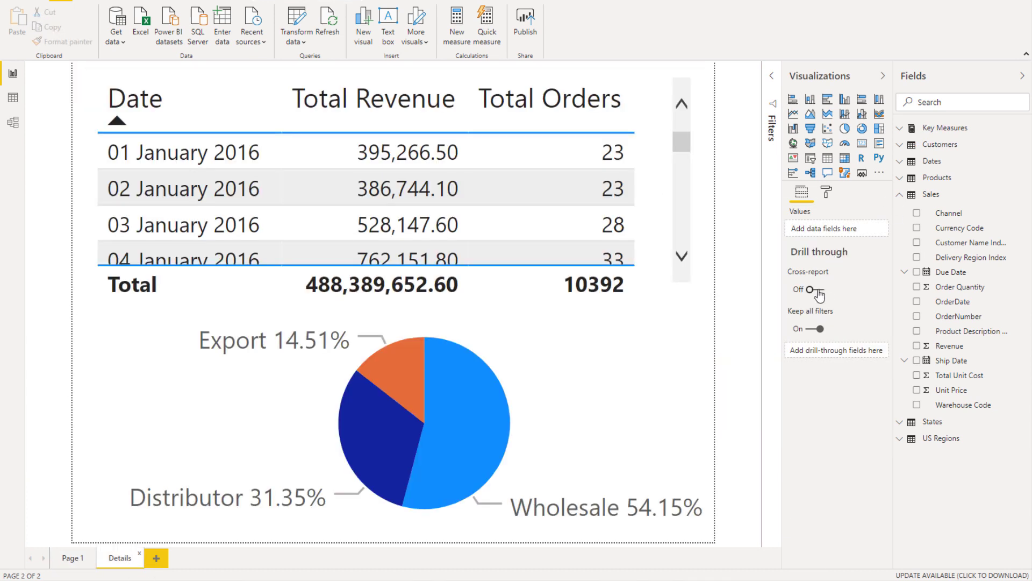
Step: Review the date table and the Details page's formatting options
click(652, 191)
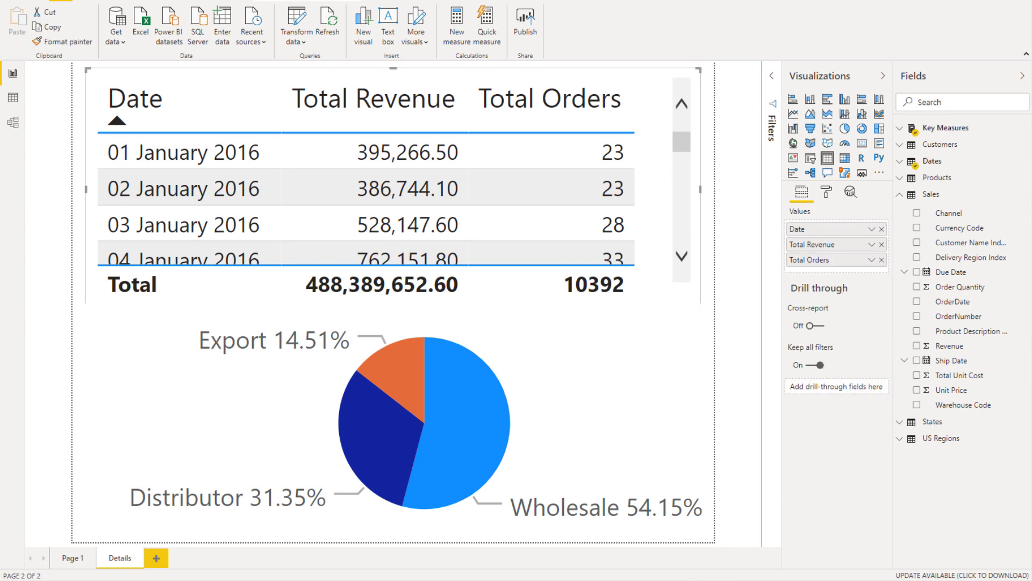
click(723, 197)
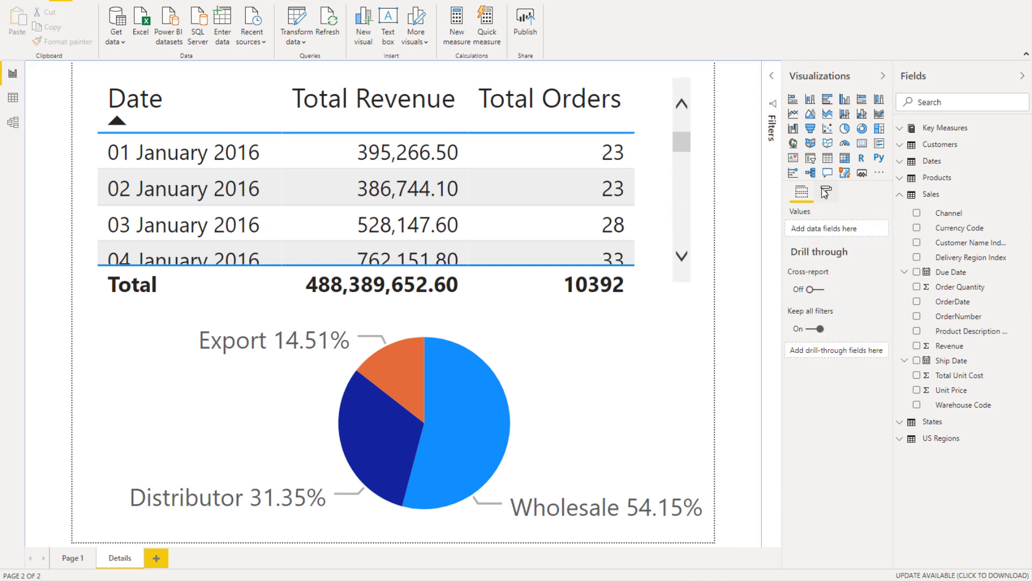
click(826, 193)
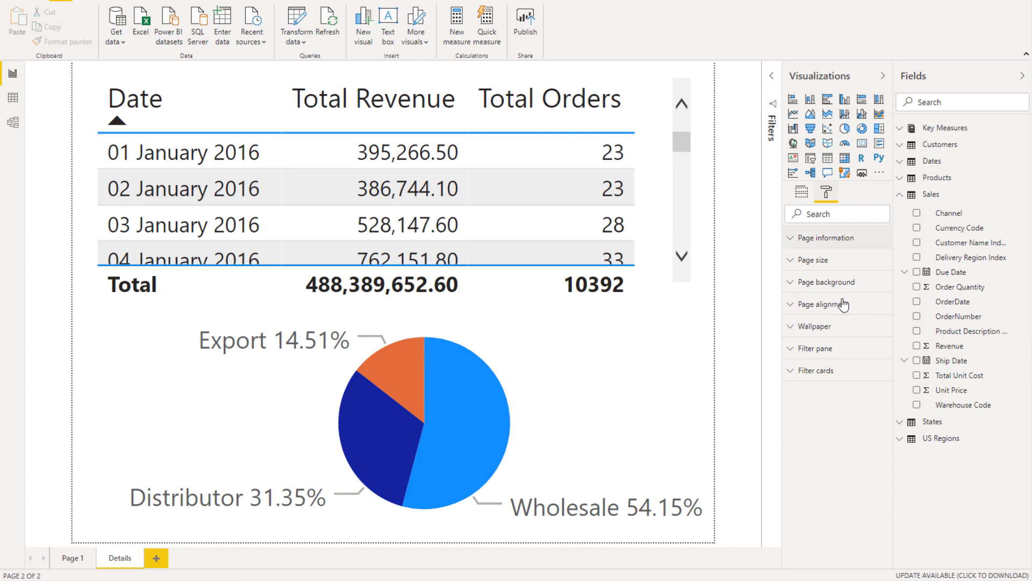
click(704, 278)
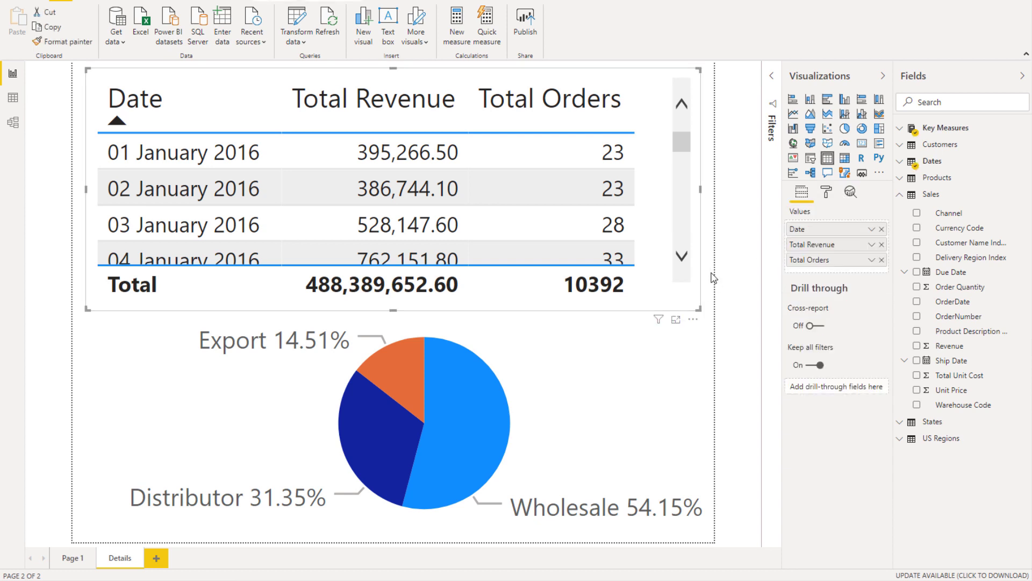
click(706, 281)
click(827, 194)
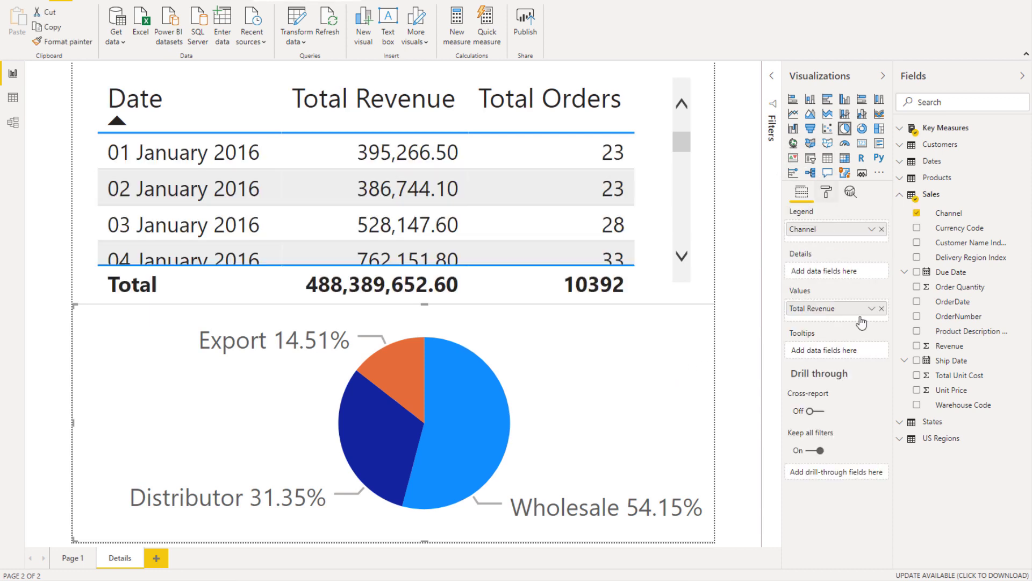
Step: Inspect the pie chart's tooltip settings and a slice, then select the date table
click(827, 195)
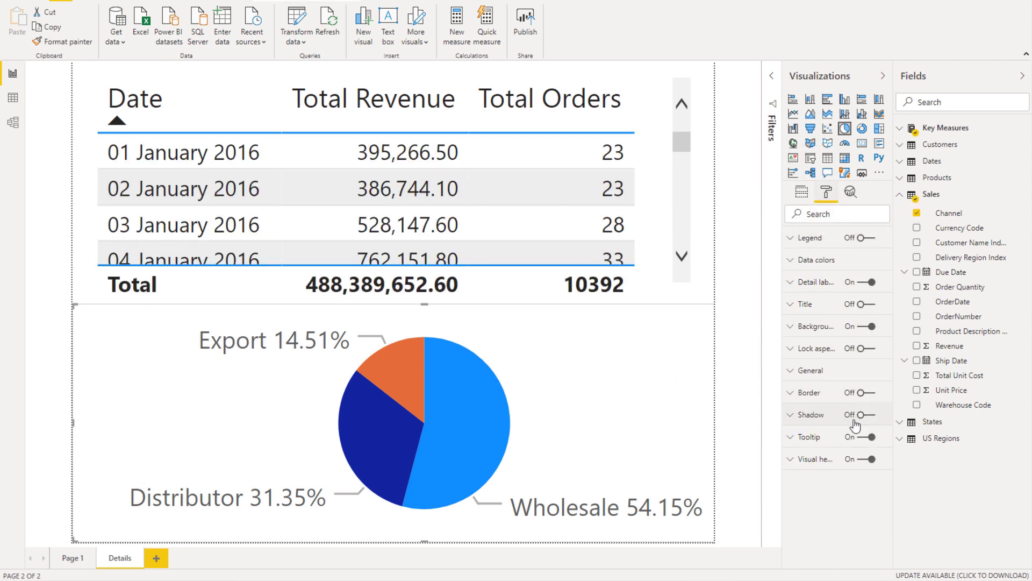
click(805, 438)
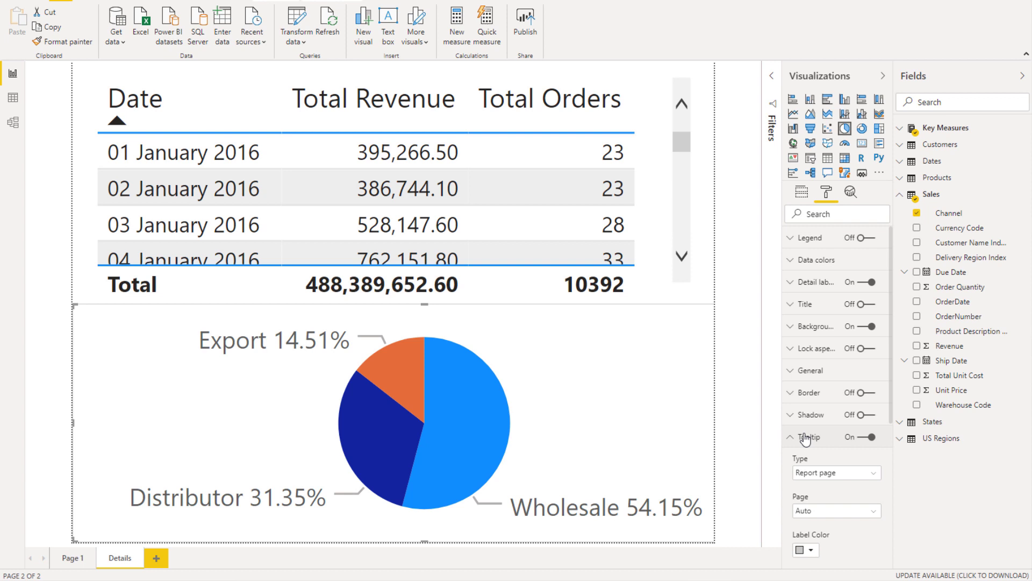
click(805, 437)
mouse_move(441, 397)
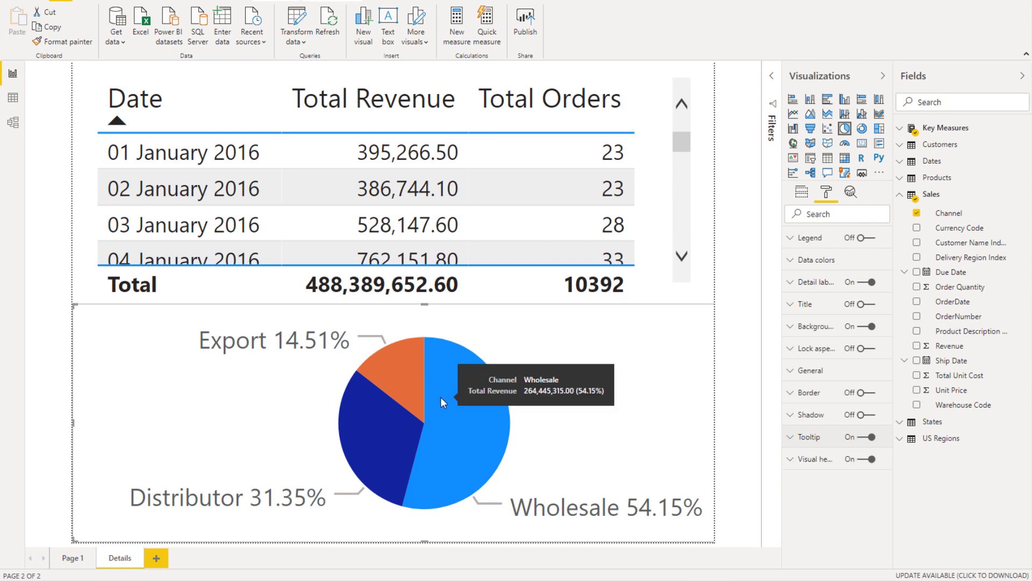
click(679, 233)
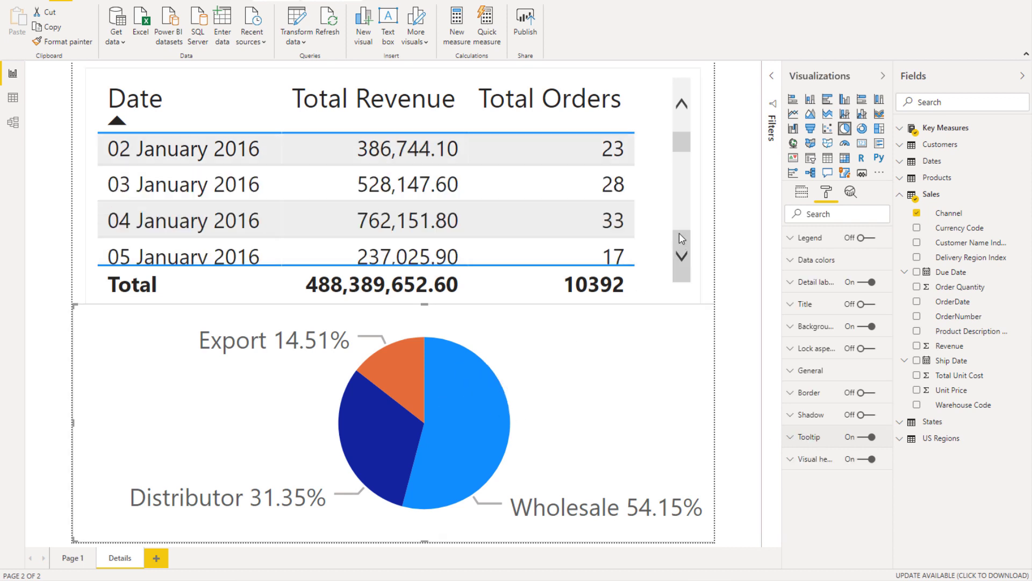
scroll(688, 198, up, 1)
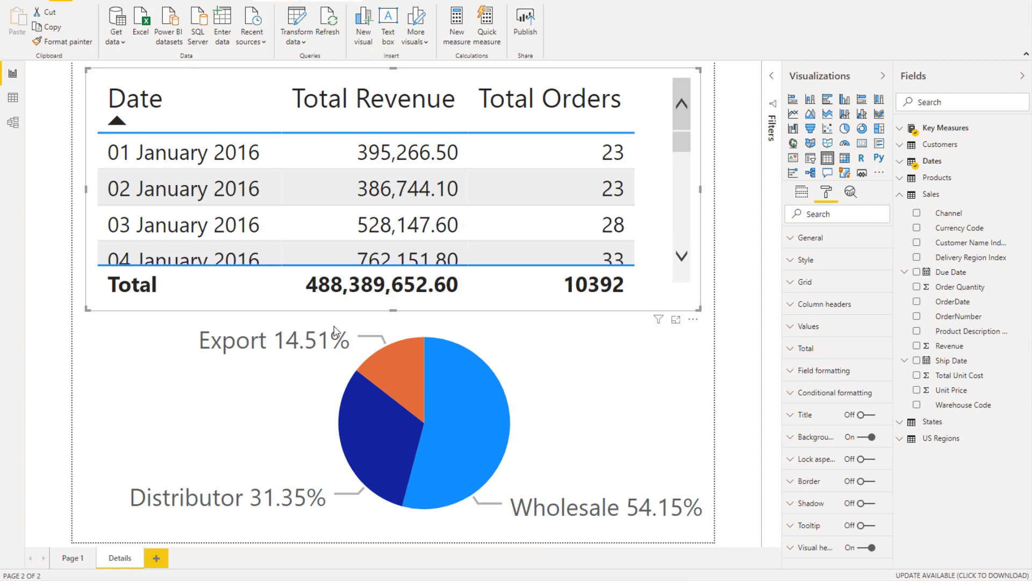
Step: On Page 1, confirm the customer chart's tooltip page list offers only Auto
click(71, 559)
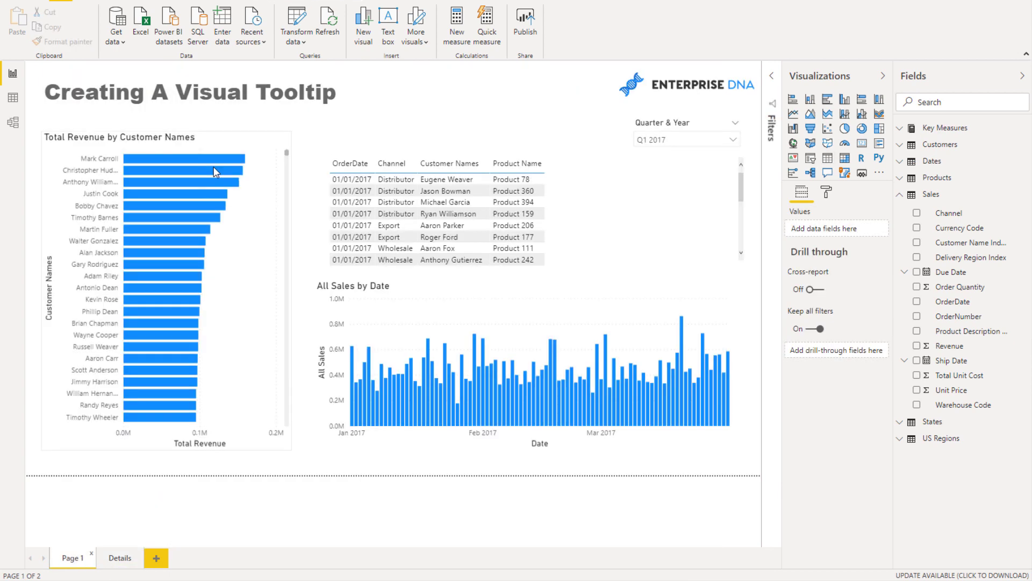
click(227, 149)
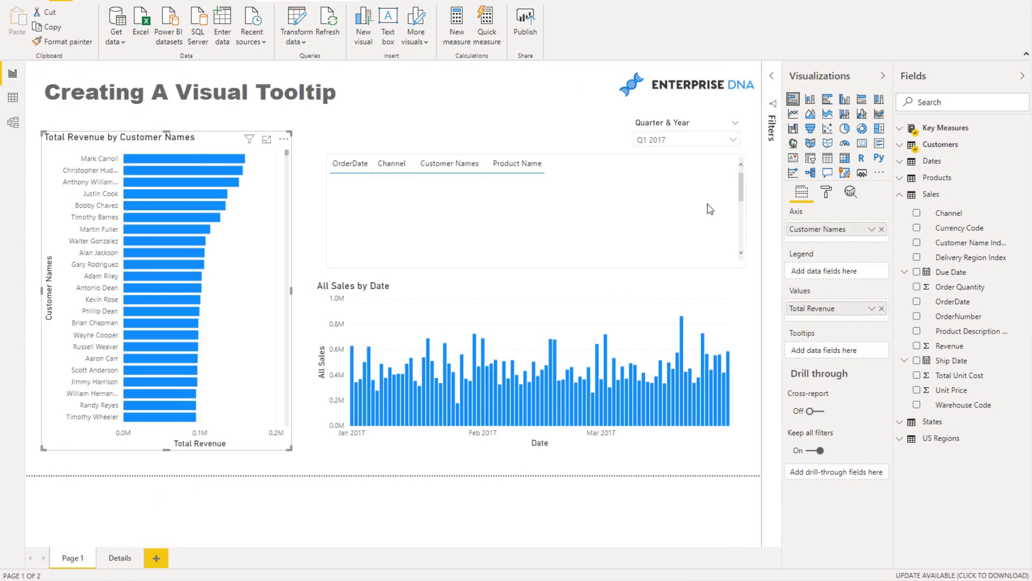
click(828, 193)
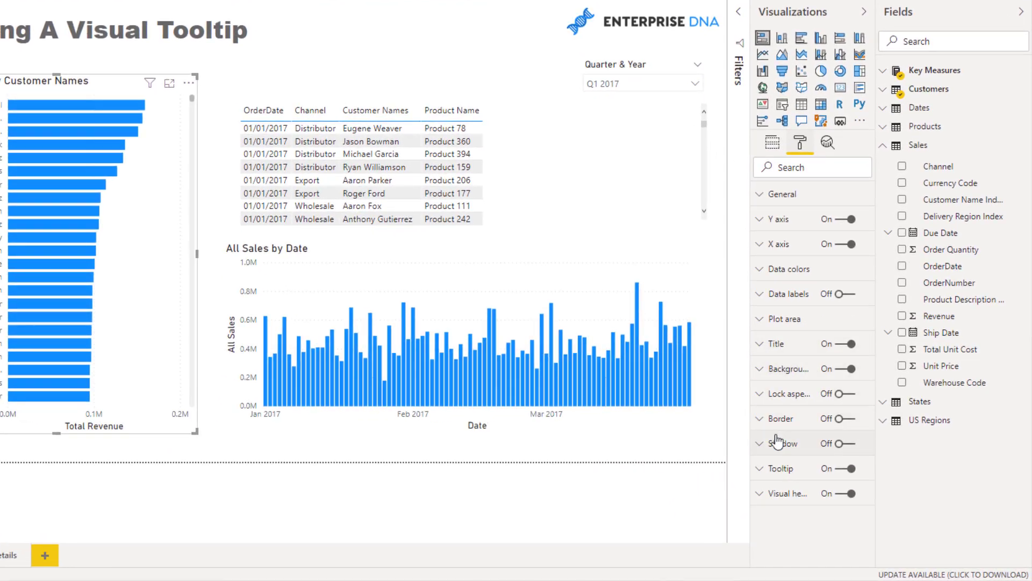
click(799, 476)
scroll(784, 468, down, 5)
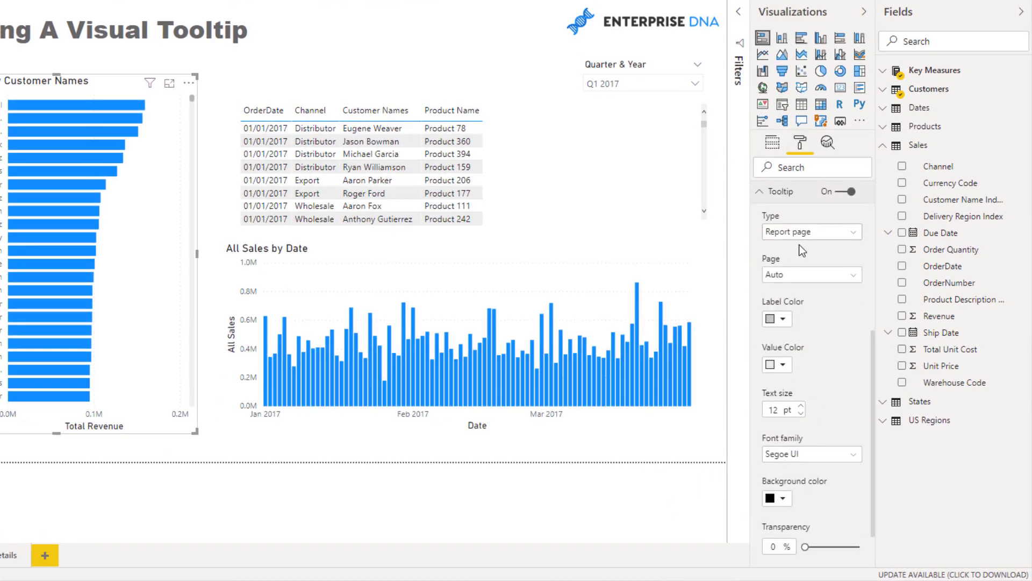
click(813, 276)
click(811, 291)
Step: Toggle the bar chart's tooltip off and back on, rechecking the page choices
scroll(795, 303, up, 2)
click(847, 262)
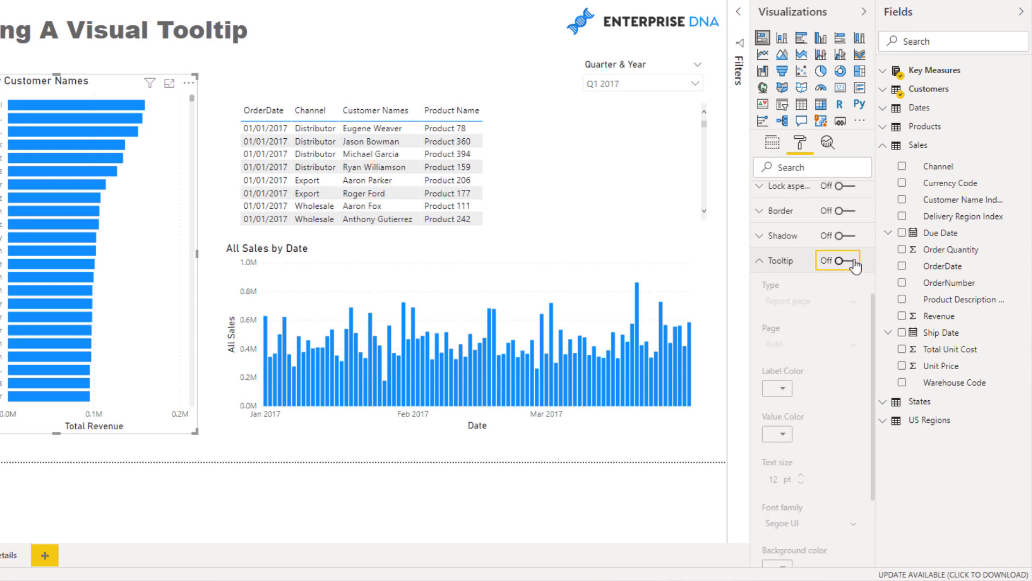
click(848, 262)
click(823, 349)
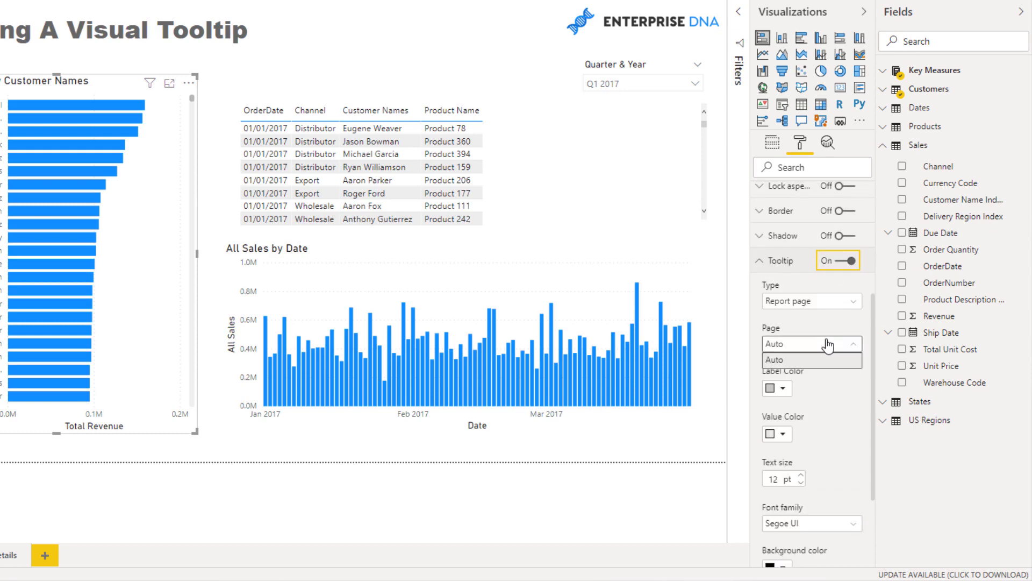
click(780, 359)
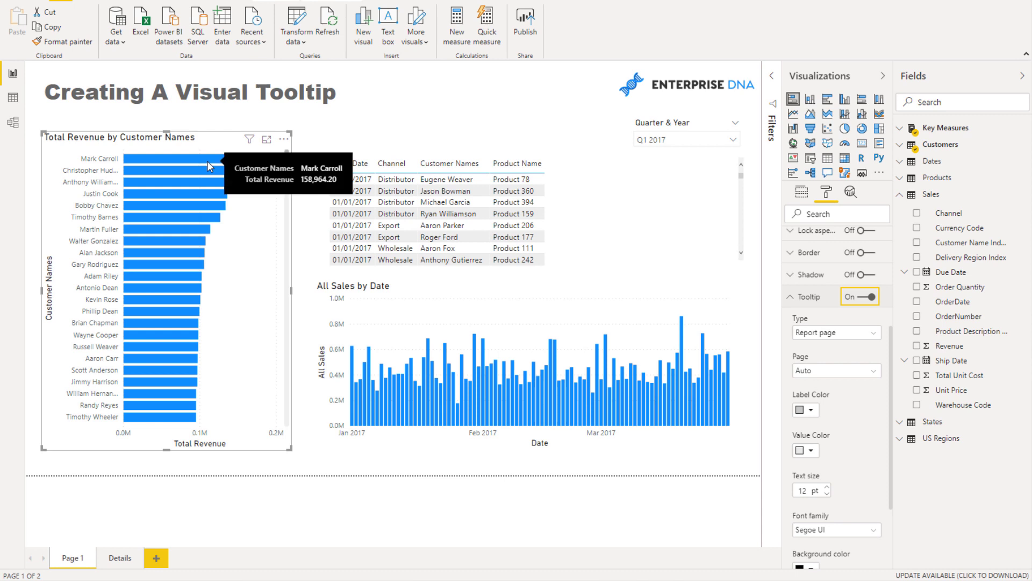
Step: Highlight and clear one customer's bar, then switch to the Details page
click(211, 168)
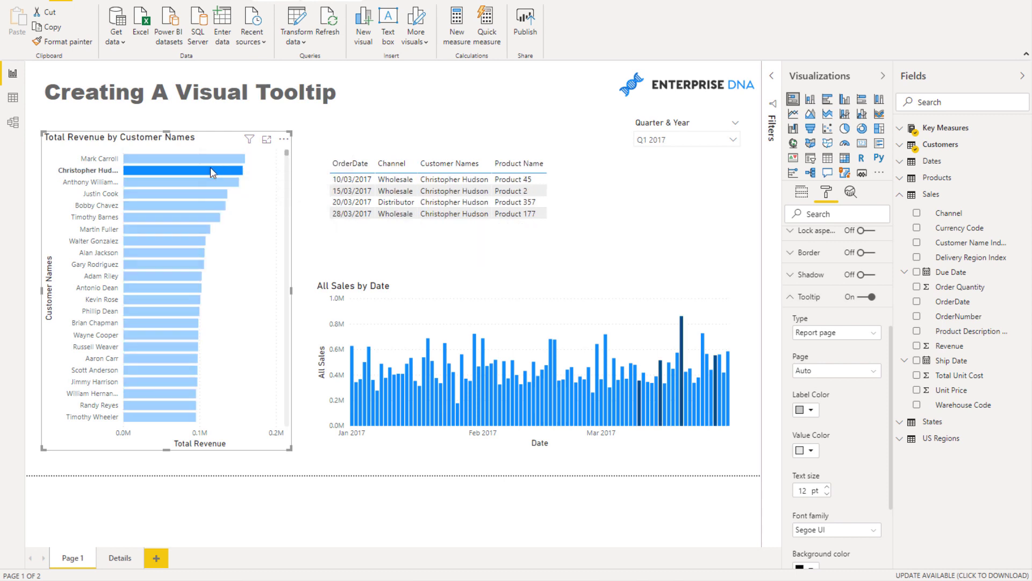
click(211, 167)
click(369, 491)
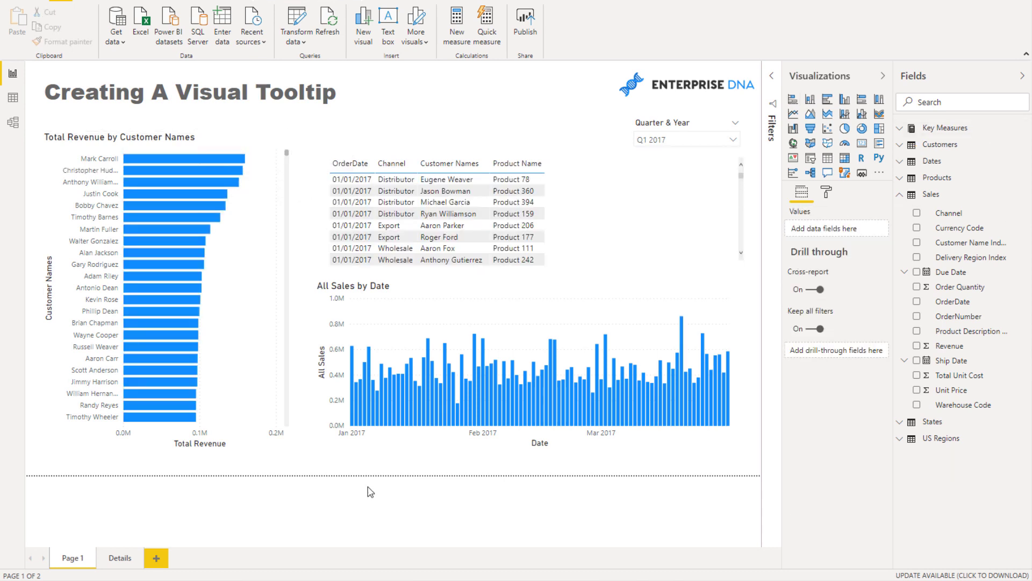
click(119, 557)
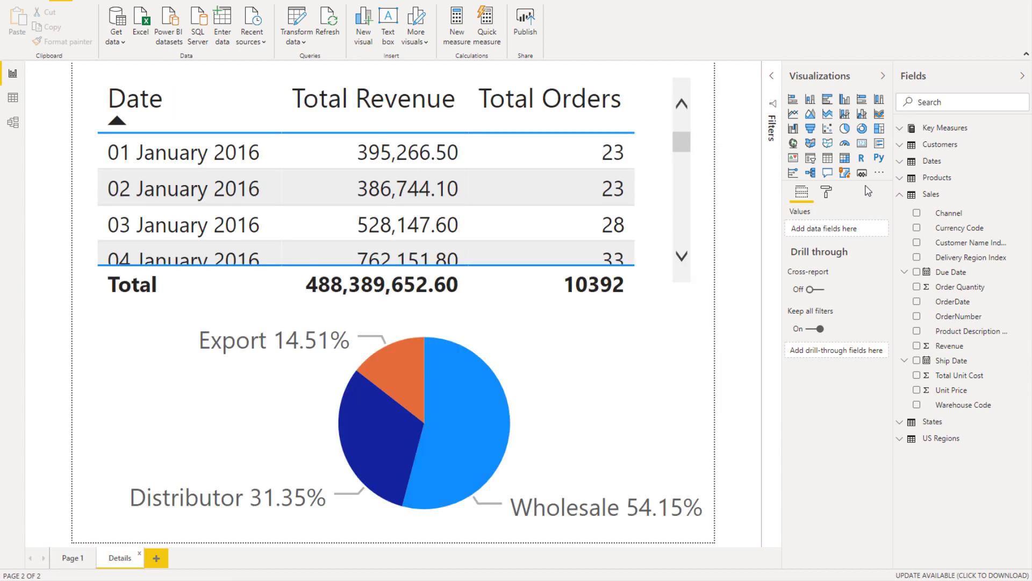
Step: Switch the Details page's Page information Tooltip setting On and hide the page
click(829, 193)
click(805, 260)
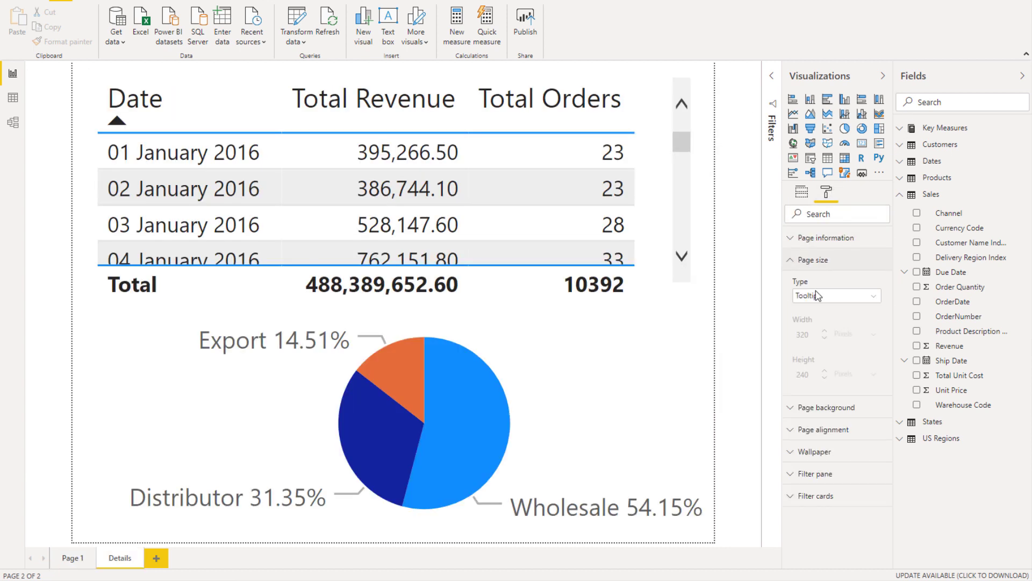
click(840, 240)
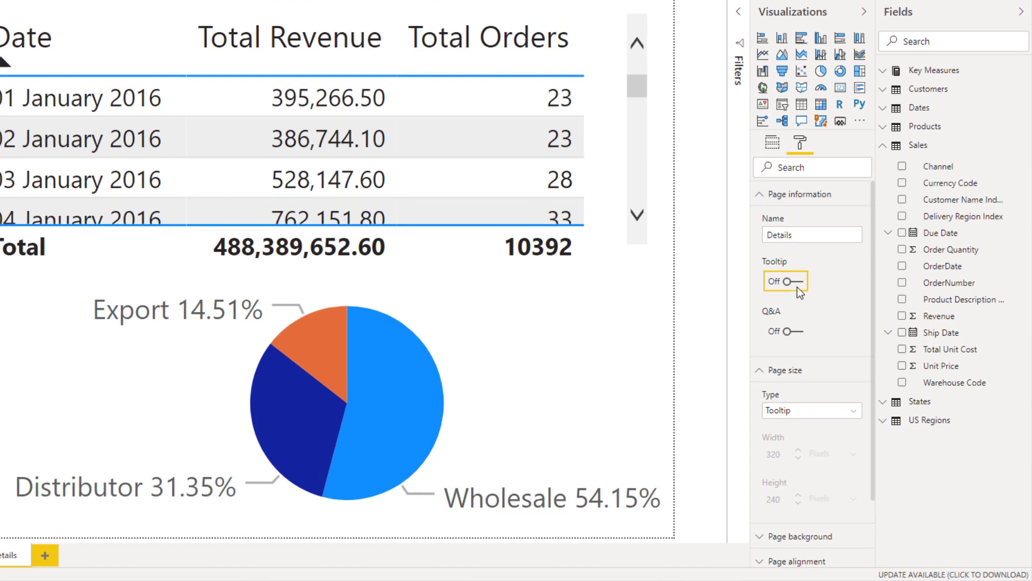
click(799, 288)
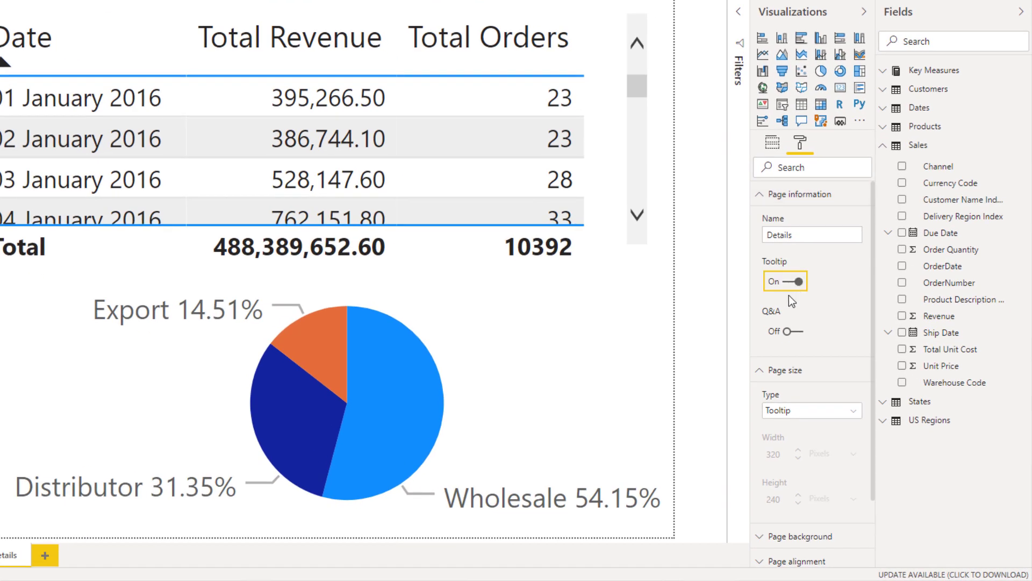
click(822, 264)
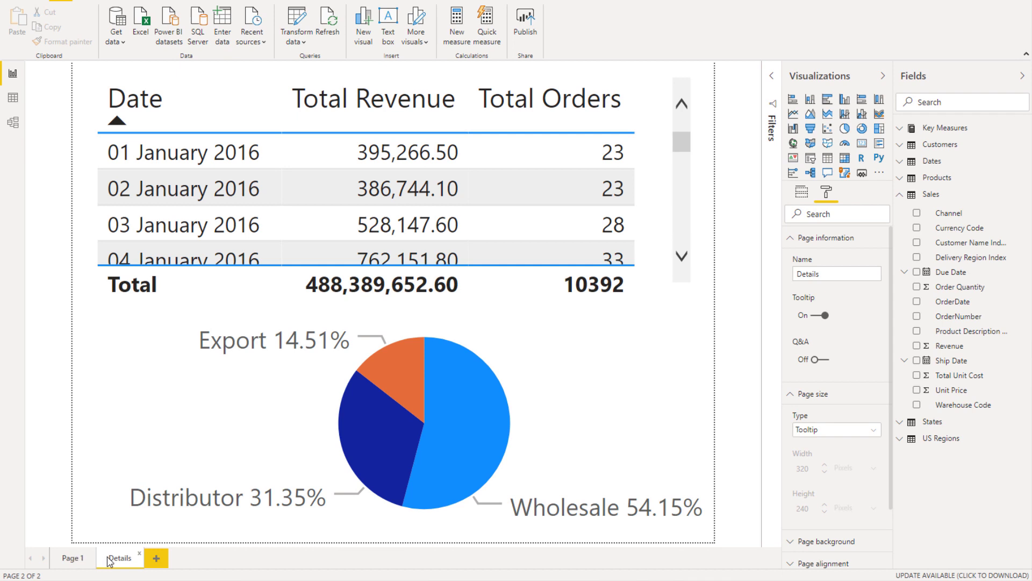
right_click(110, 561)
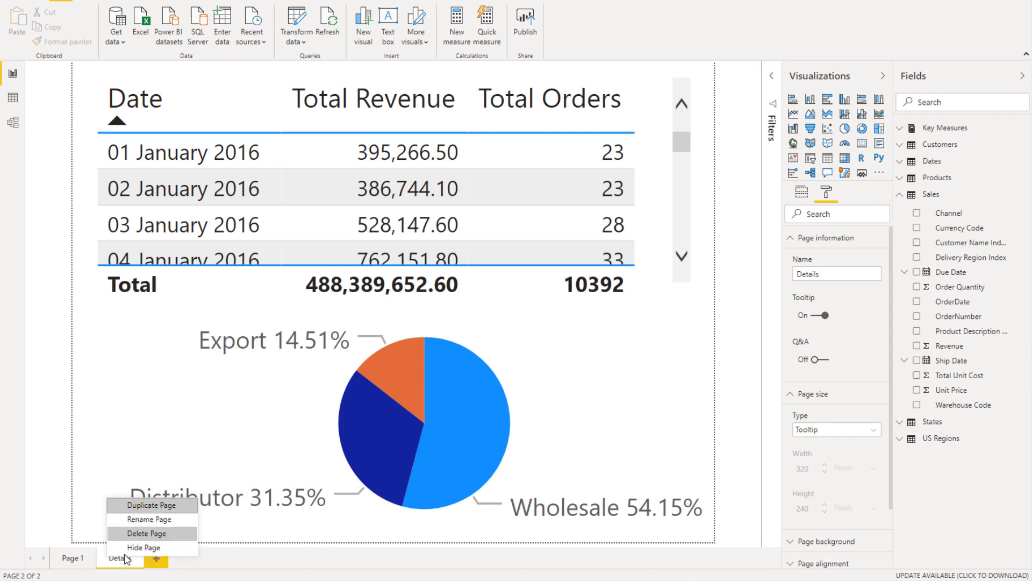
click(127, 545)
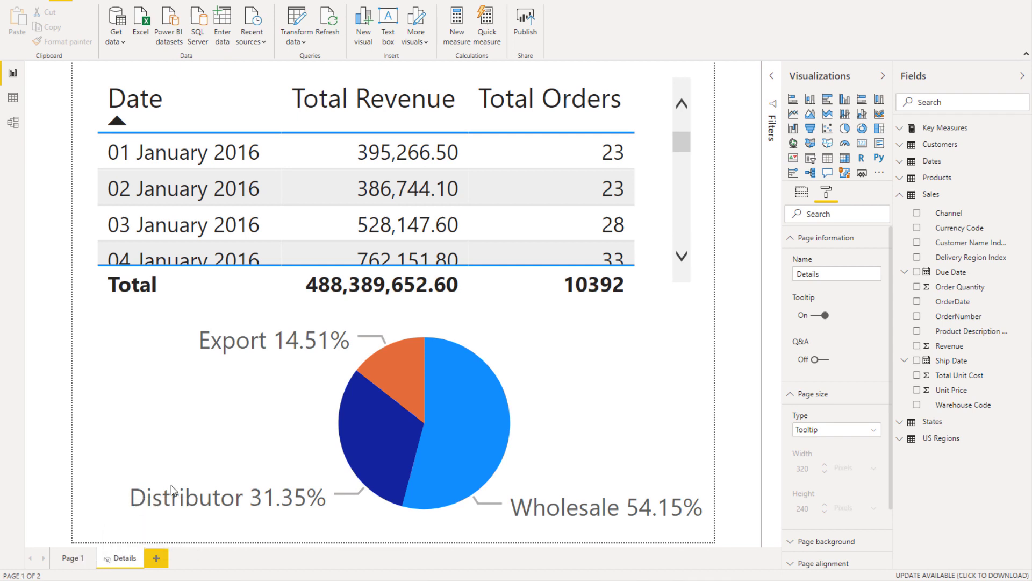
Step: Set the customer revenue chart's tooltip to type Report page with page Details
click(73, 557)
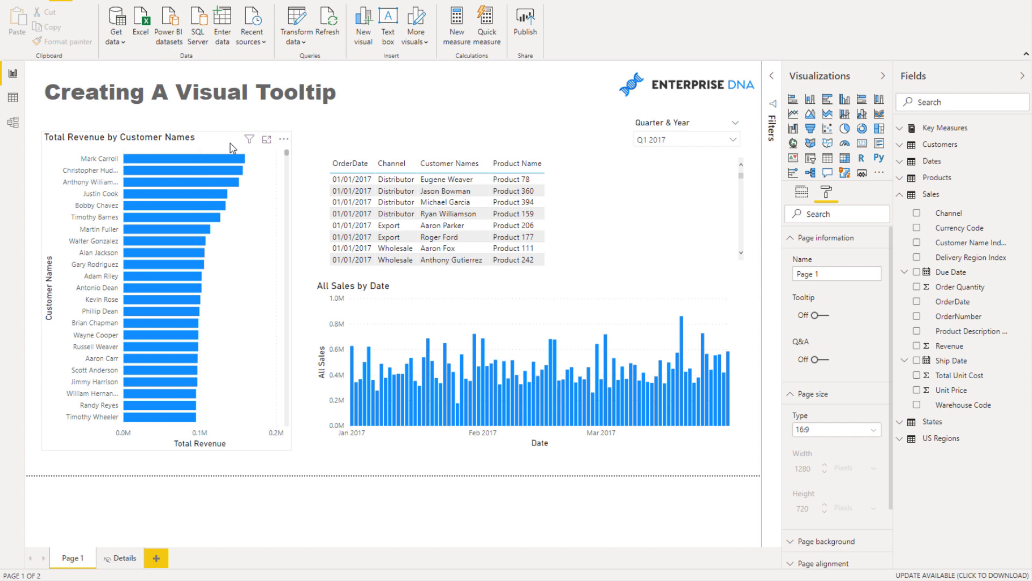
click(232, 149)
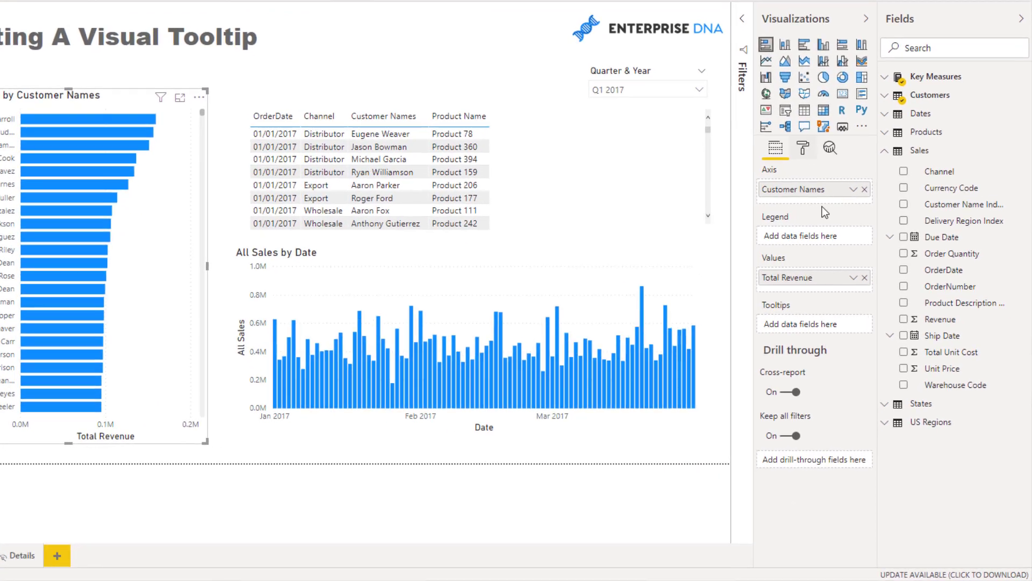
click(826, 192)
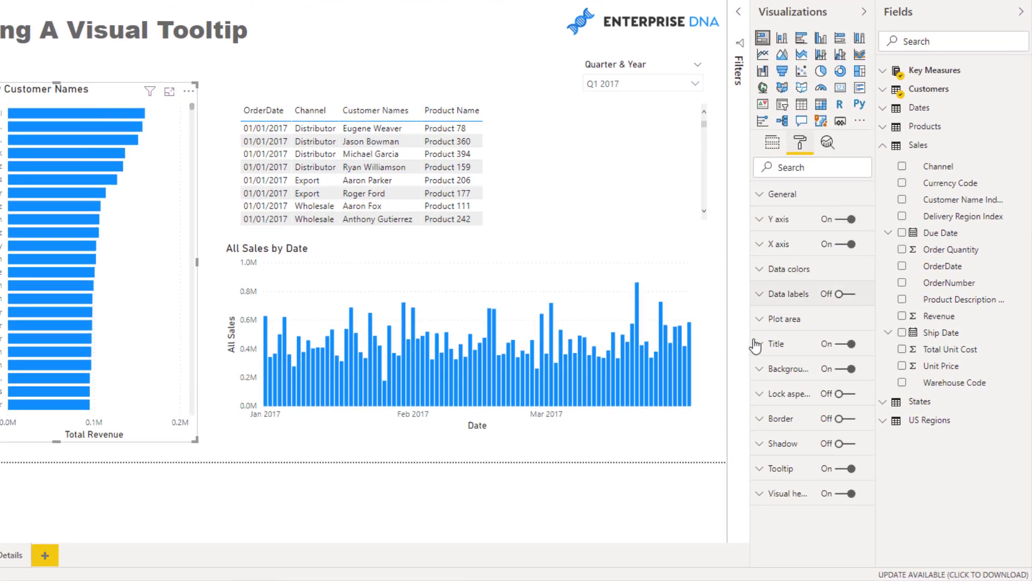
click(775, 468)
scroll(798, 400, down, 5)
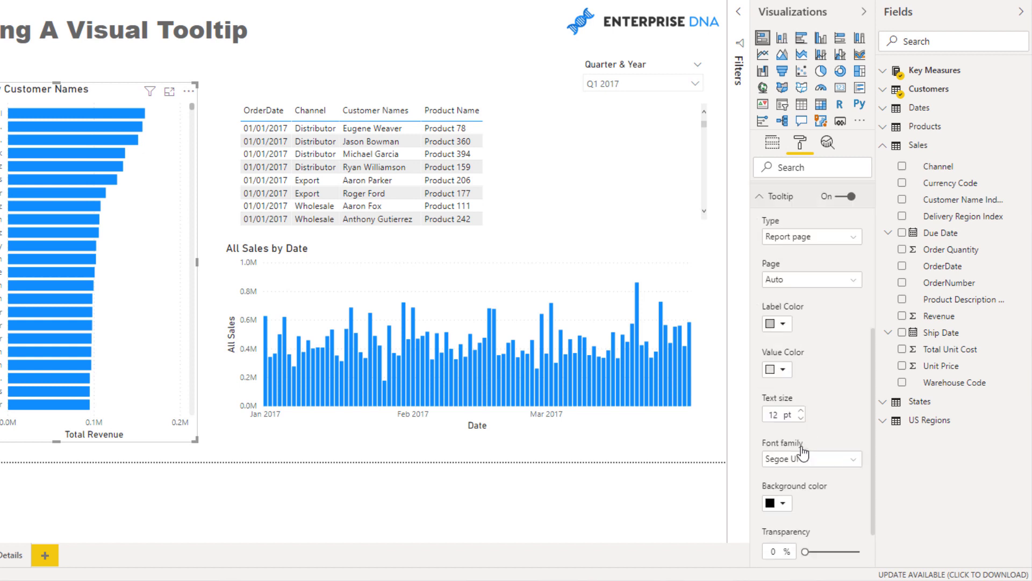
scroll(804, 454, down, 1)
click(802, 223)
click(796, 253)
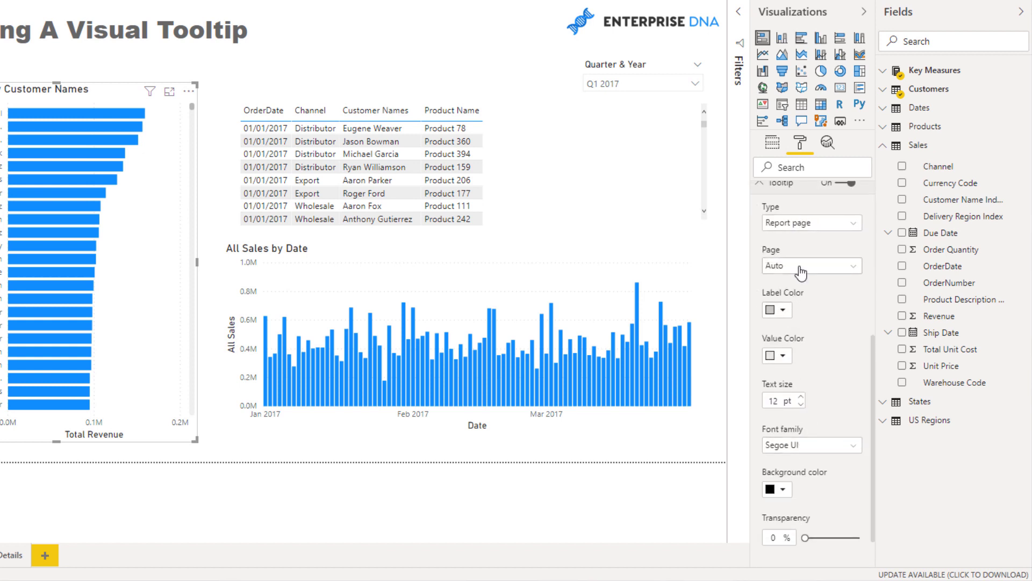
click(801, 274)
click(803, 295)
scroll(822, 336, down, 1)
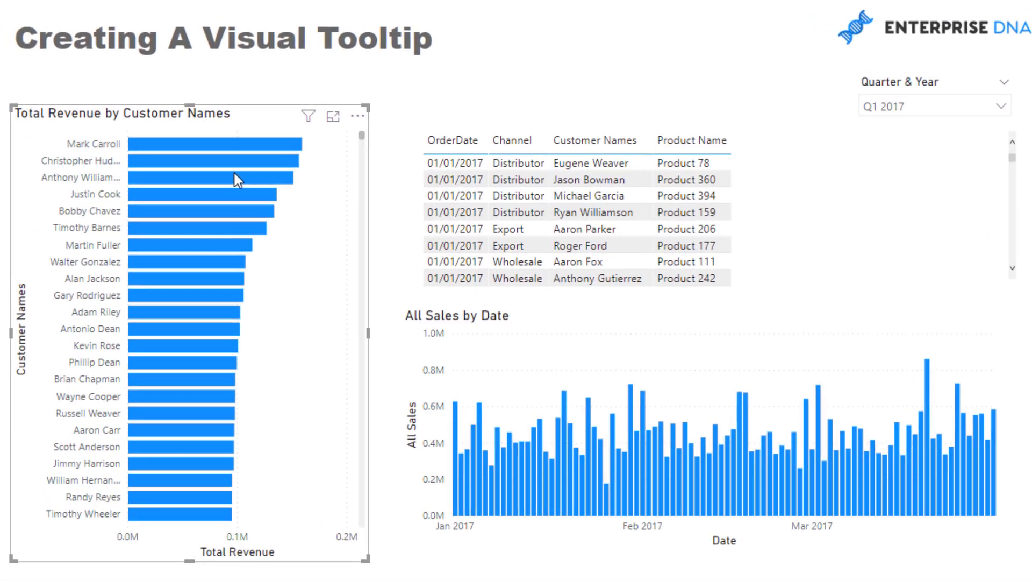
mouse_move(234, 173)
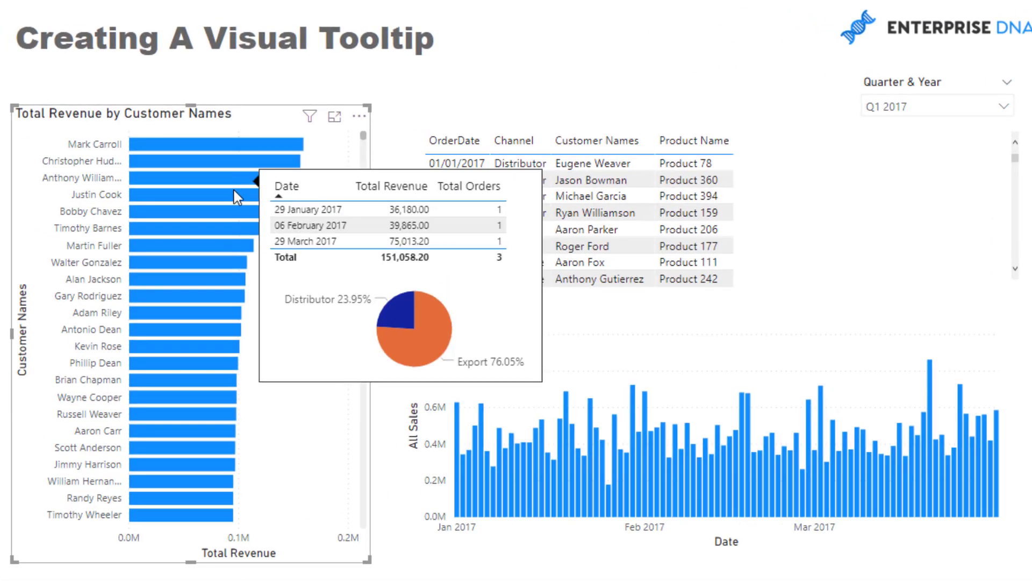
mouse_move(231, 192)
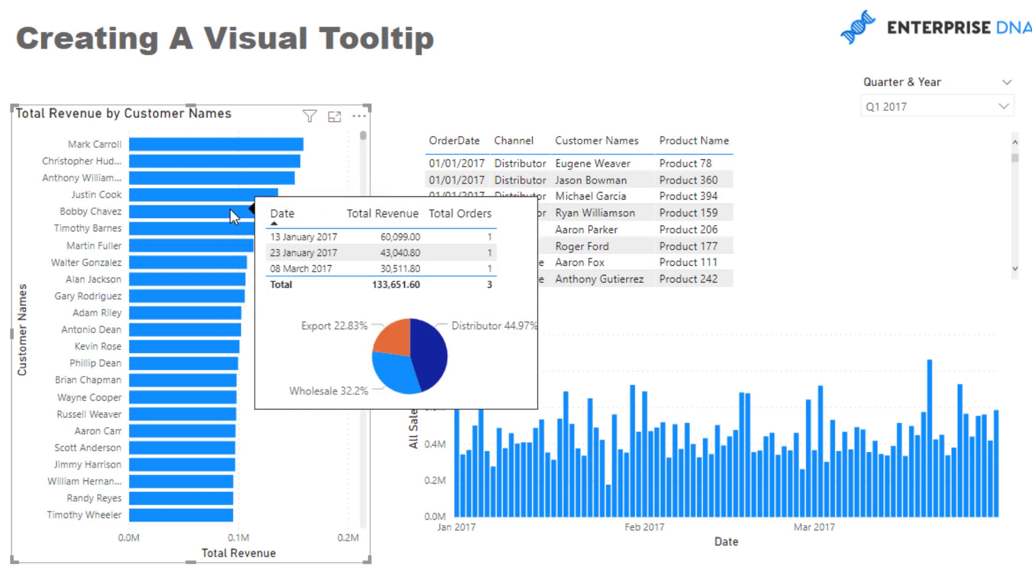
mouse_move(228, 227)
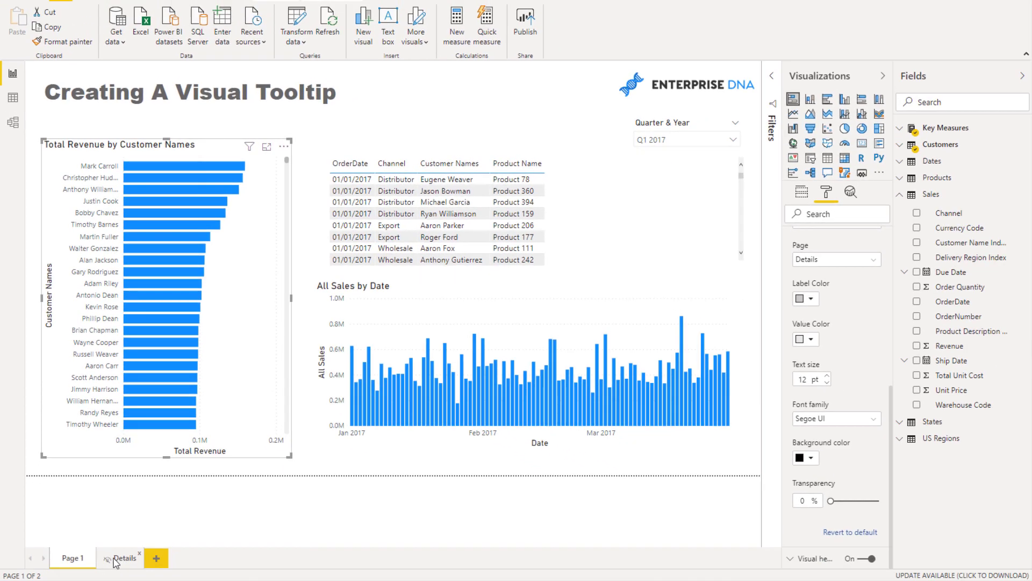
Step: On the Details page, shrink the pie chart from its top-left corner
click(123, 557)
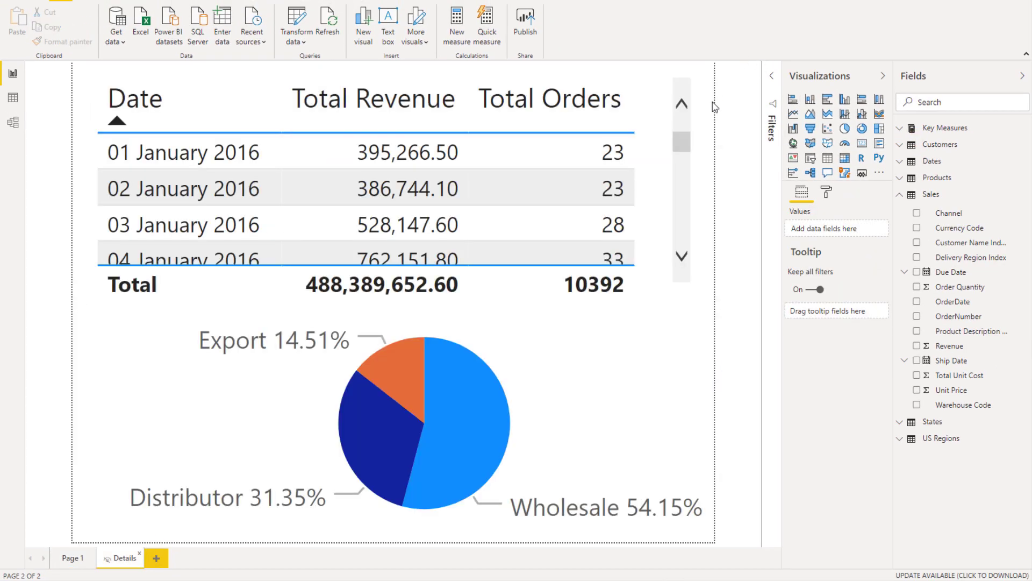
click(712, 315)
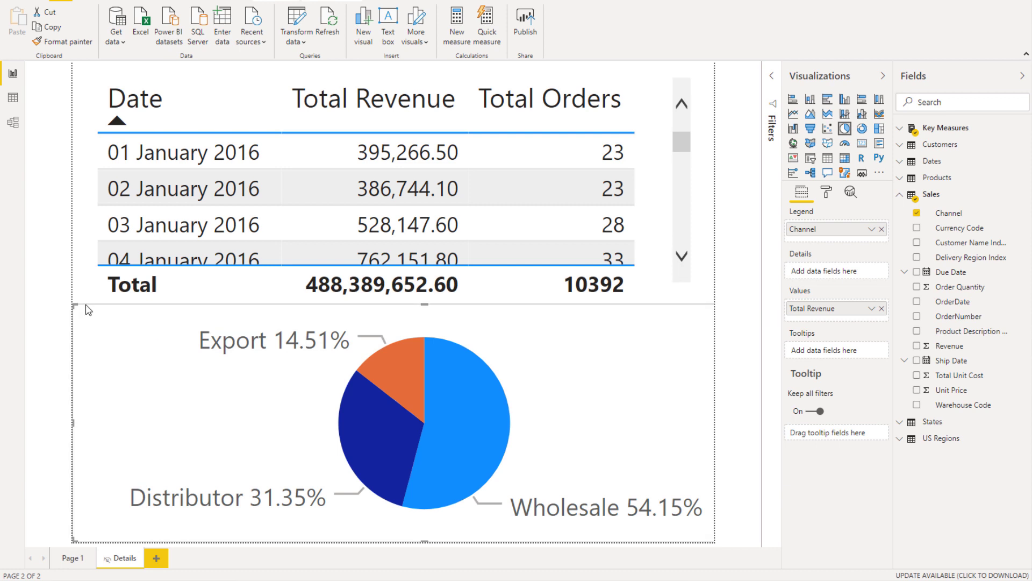
drag(82, 309, 134, 342)
click(711, 134)
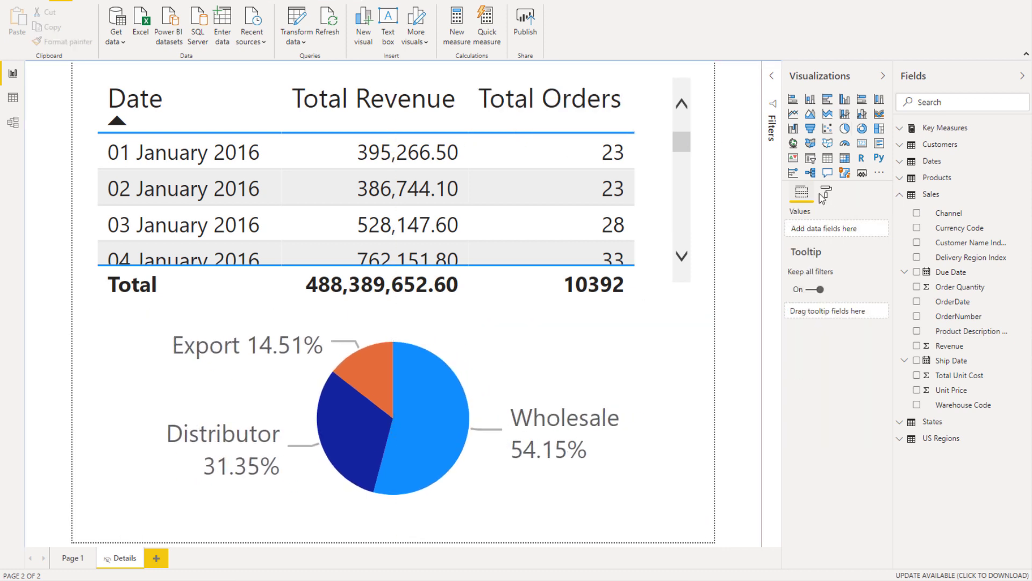
Step: Set the page background to dark blue with 0% transparency
click(827, 192)
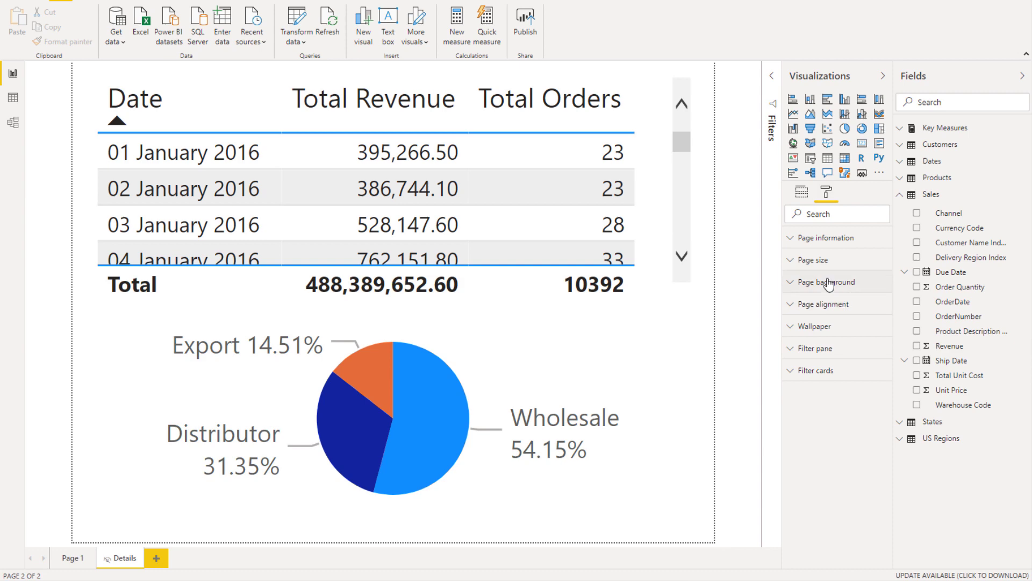
click(807, 282)
click(806, 319)
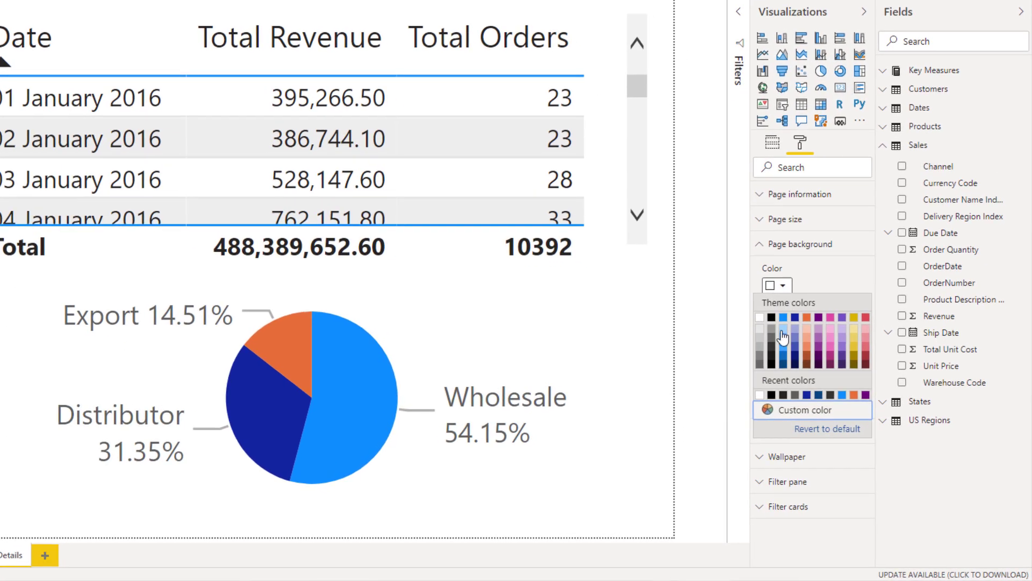
click(783, 362)
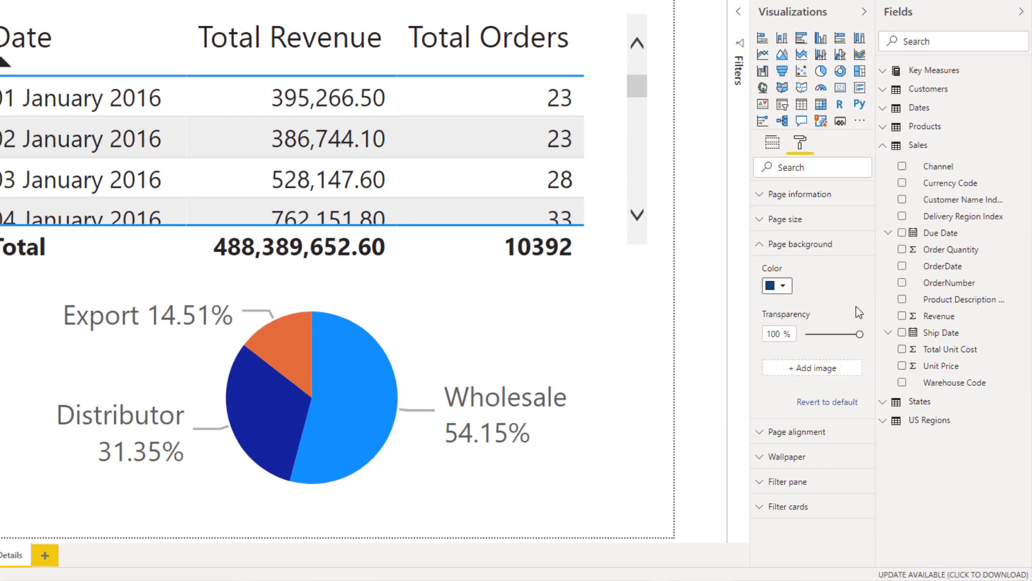
drag(860, 334, 715, 341)
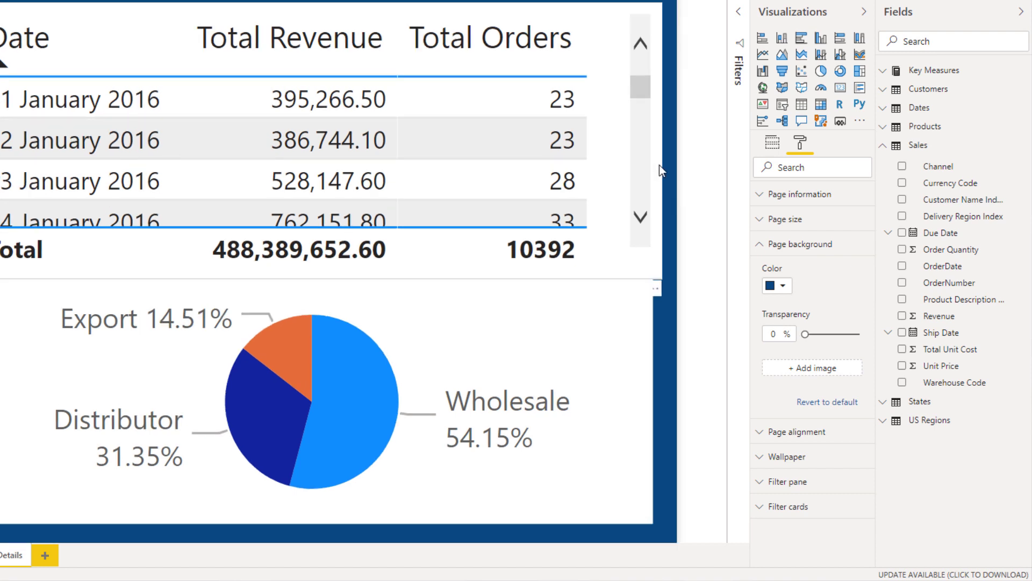
Step: Switch off the backgrounds of the Details table and the pie chart
click(660, 166)
click(801, 143)
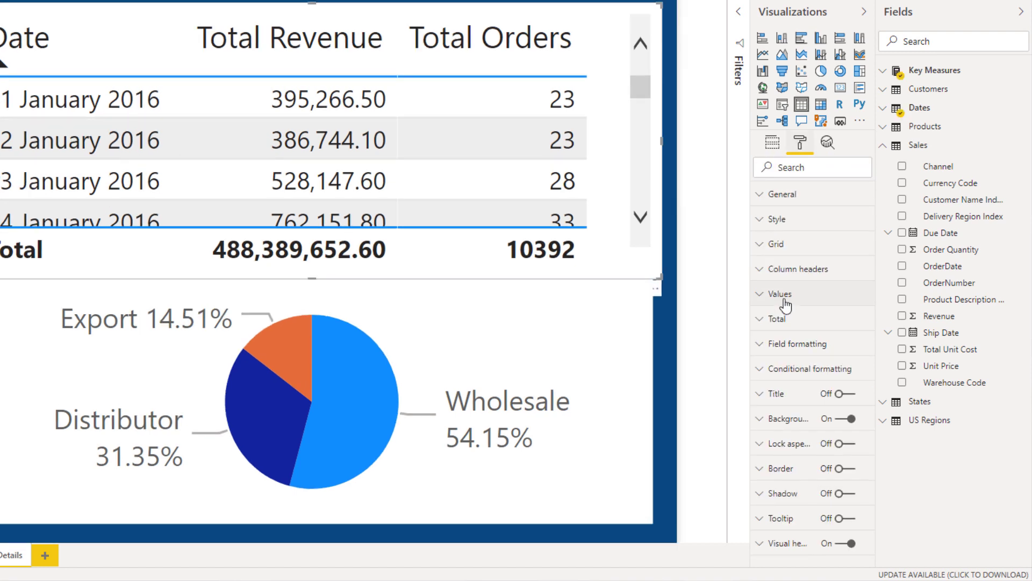
click(846, 418)
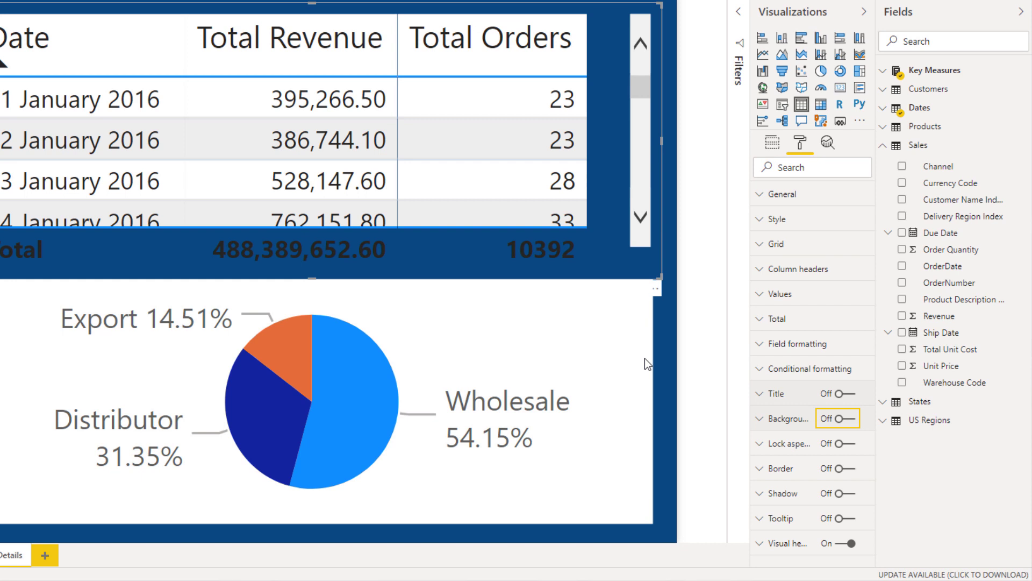
click(644, 358)
click(843, 294)
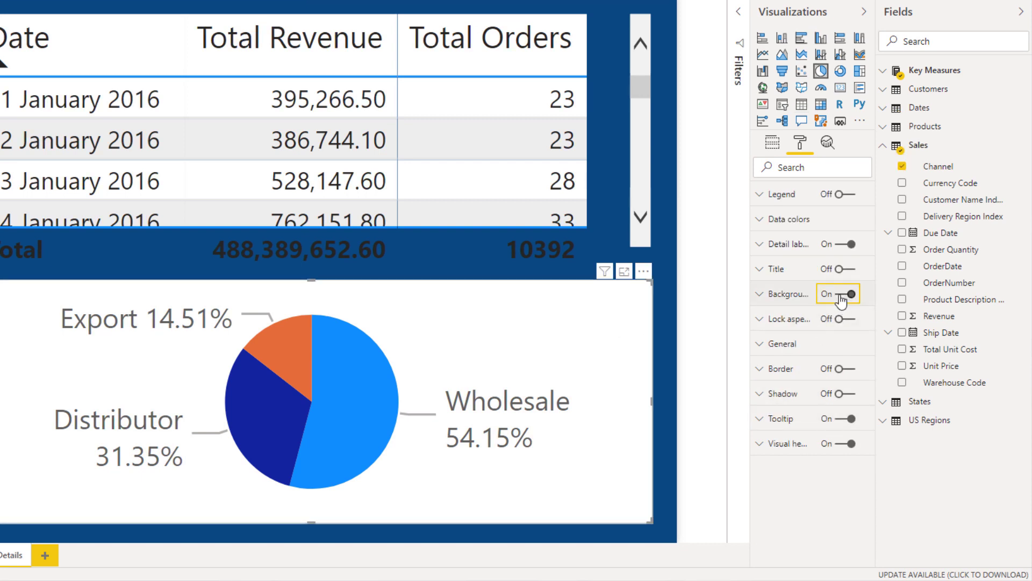
click(841, 296)
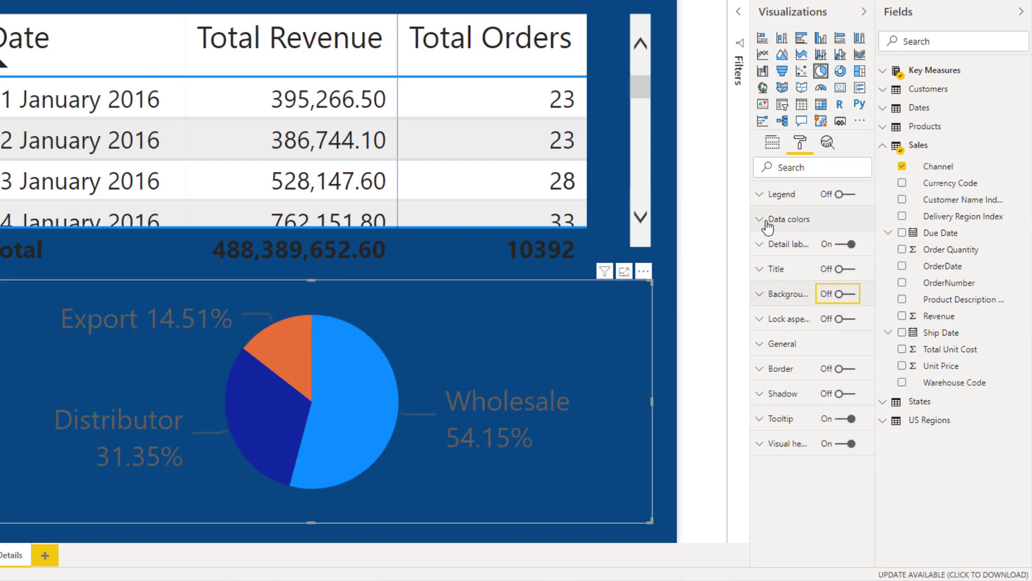
Step: Make the pie chart's detail labels white
click(762, 245)
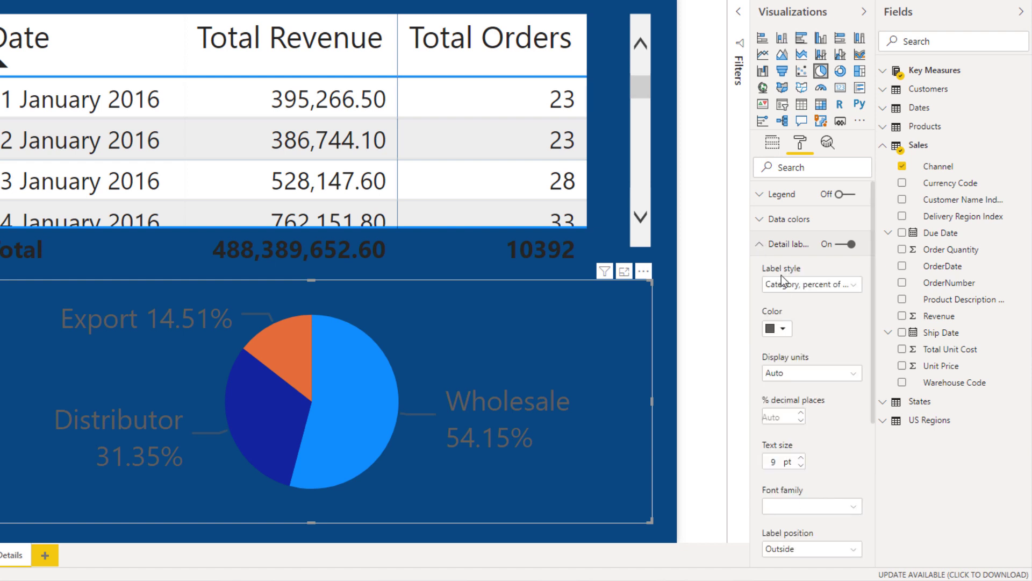
click(777, 328)
click(760, 360)
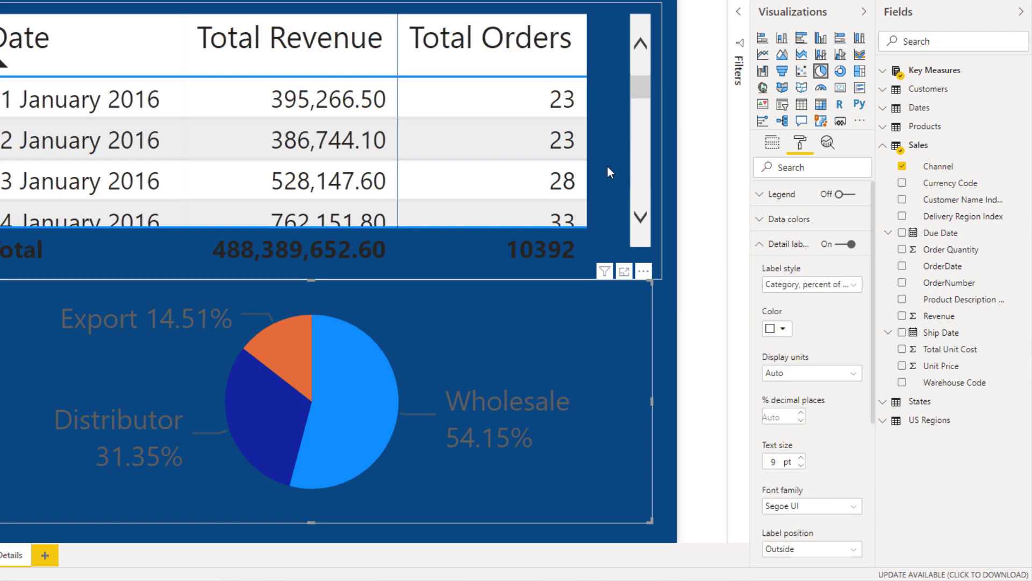
click(608, 168)
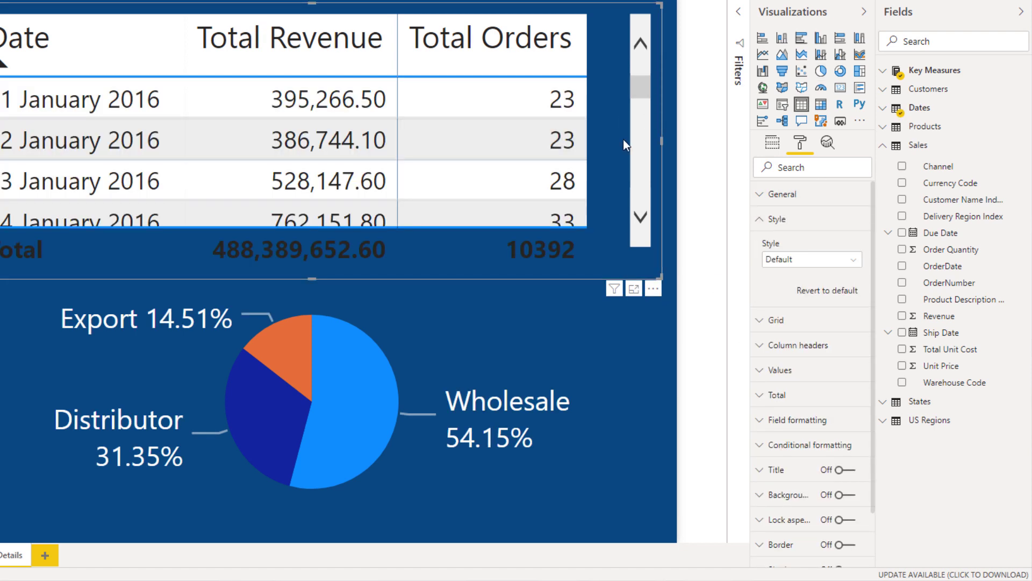
click(770, 221)
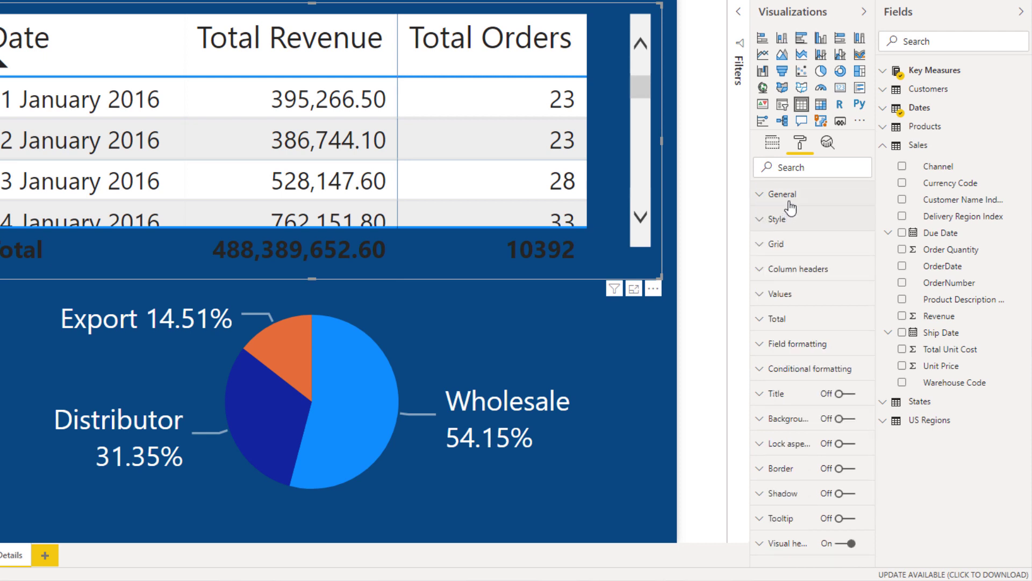
Step: Set the Details table's style to None
click(773, 221)
click(789, 261)
click(782, 291)
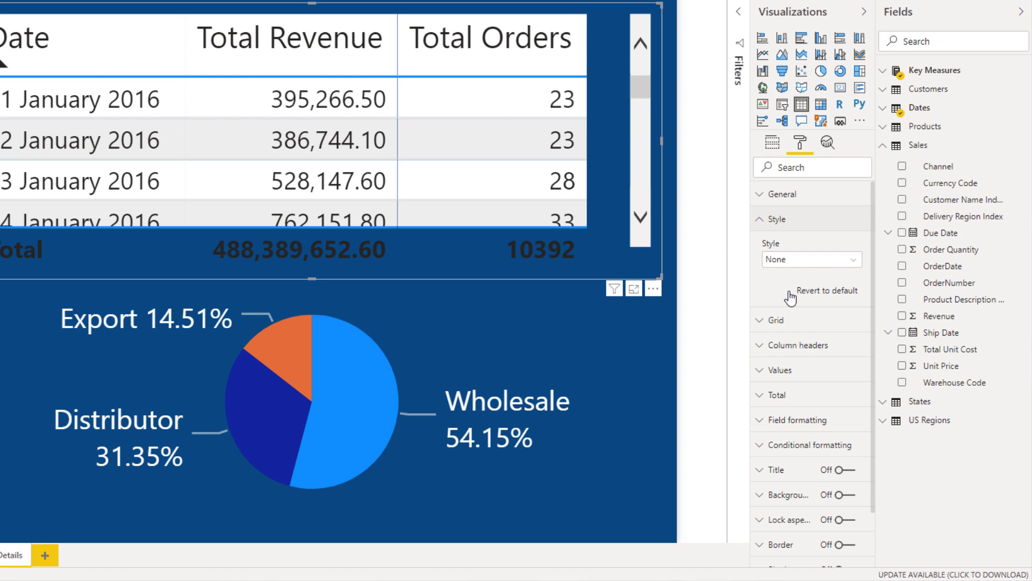
click(764, 221)
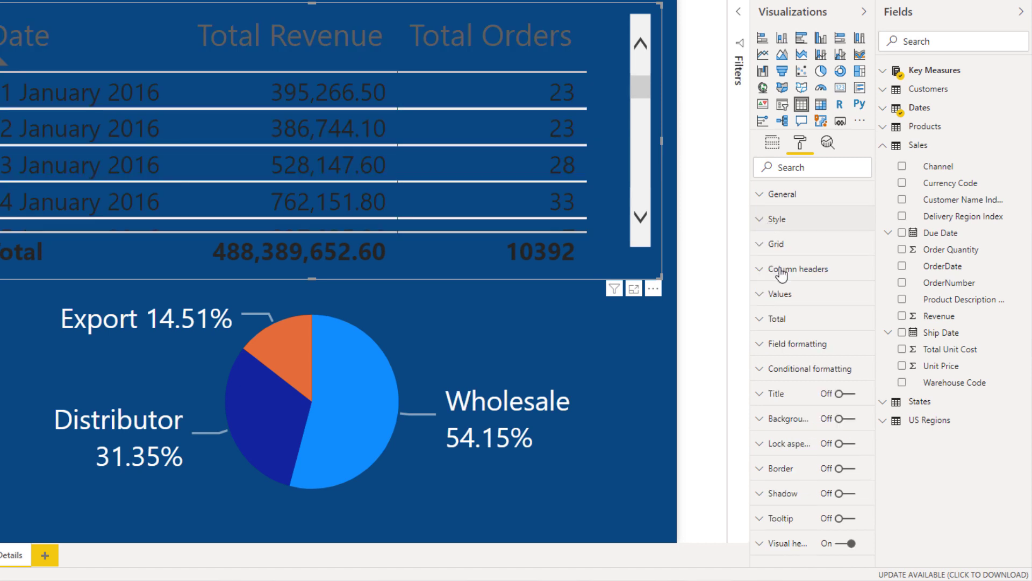
Step: Make the table's values, alternate-row text and Total row font white
click(777, 294)
click(782, 326)
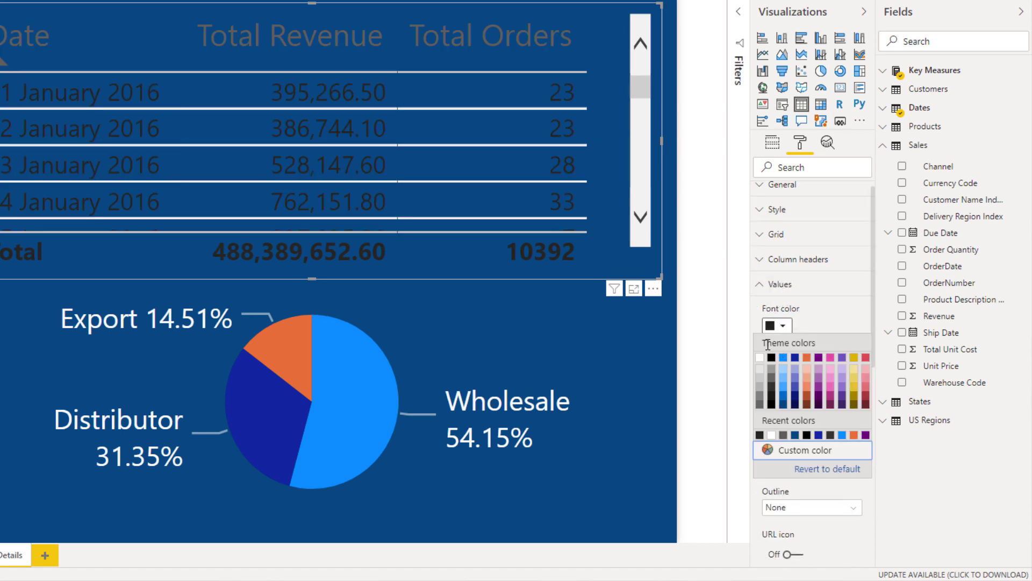
click(759, 364)
click(782, 419)
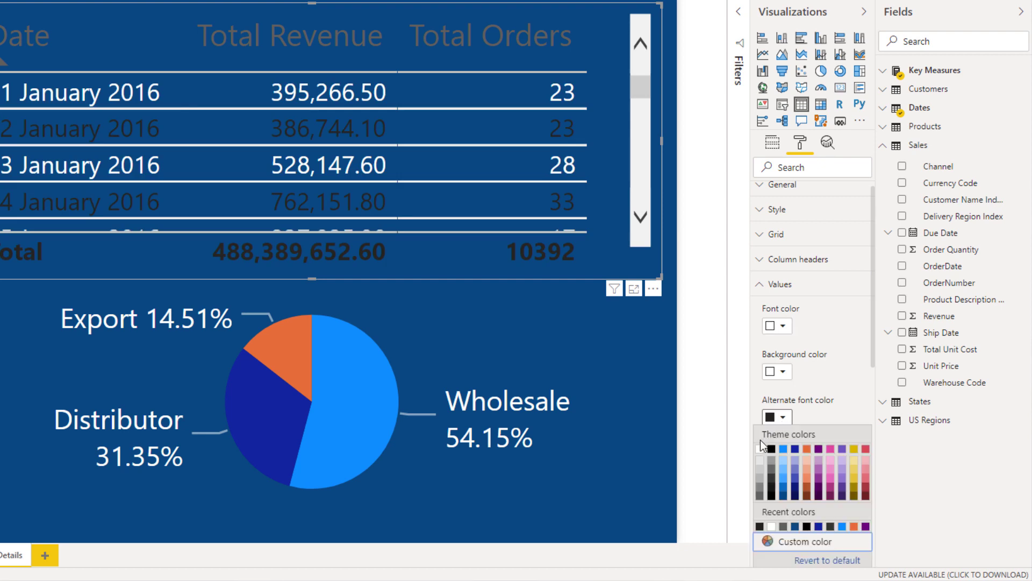
click(760, 449)
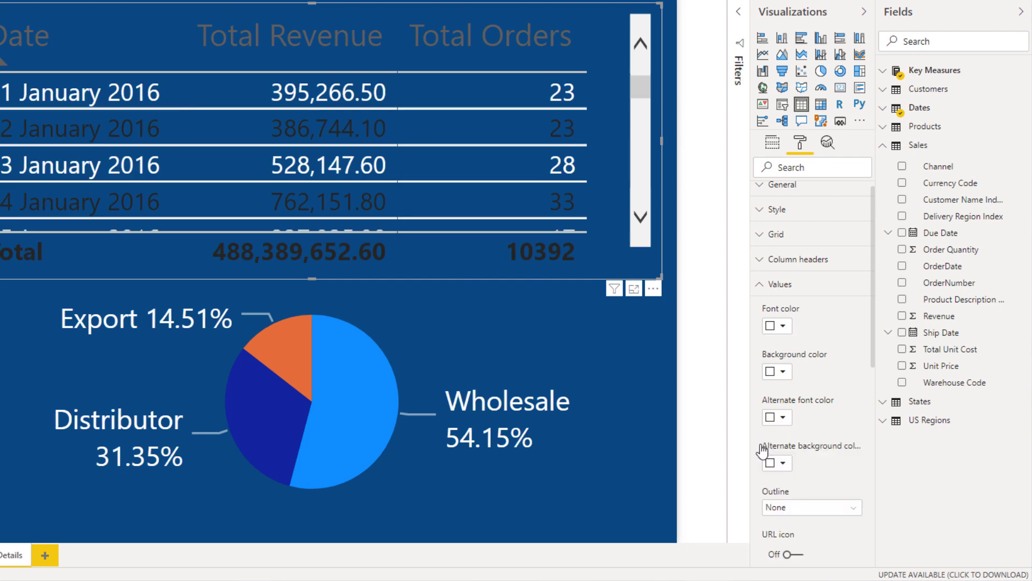
click(769, 289)
click(778, 320)
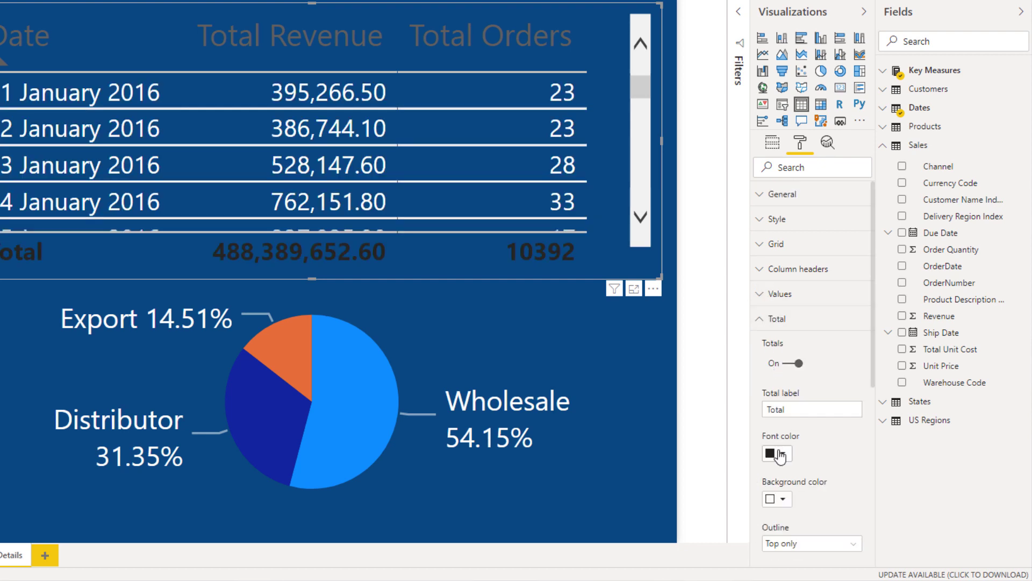
click(777, 454)
click(759, 323)
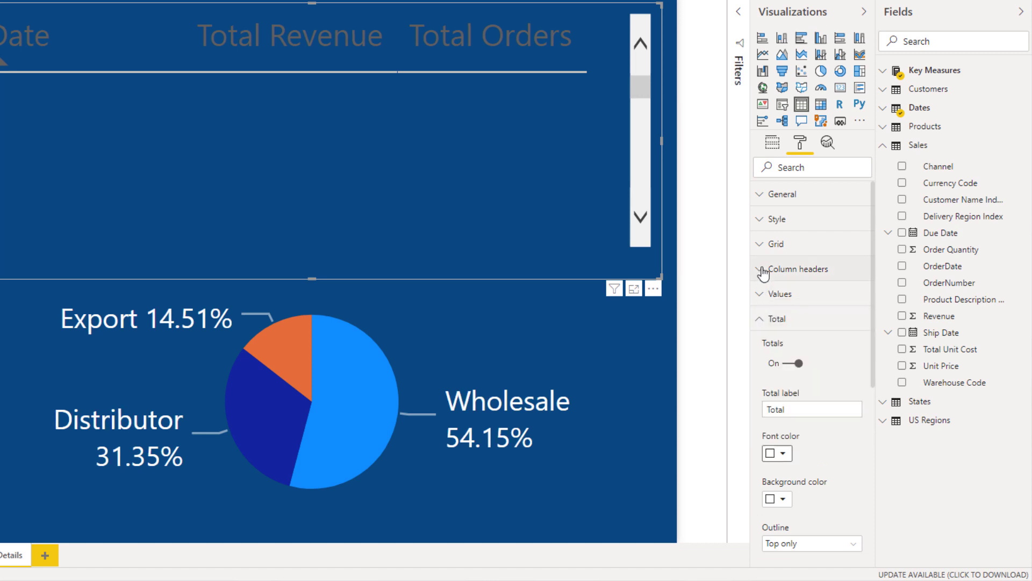
Step: Give the column headers white text on a black background
click(759, 269)
click(782, 311)
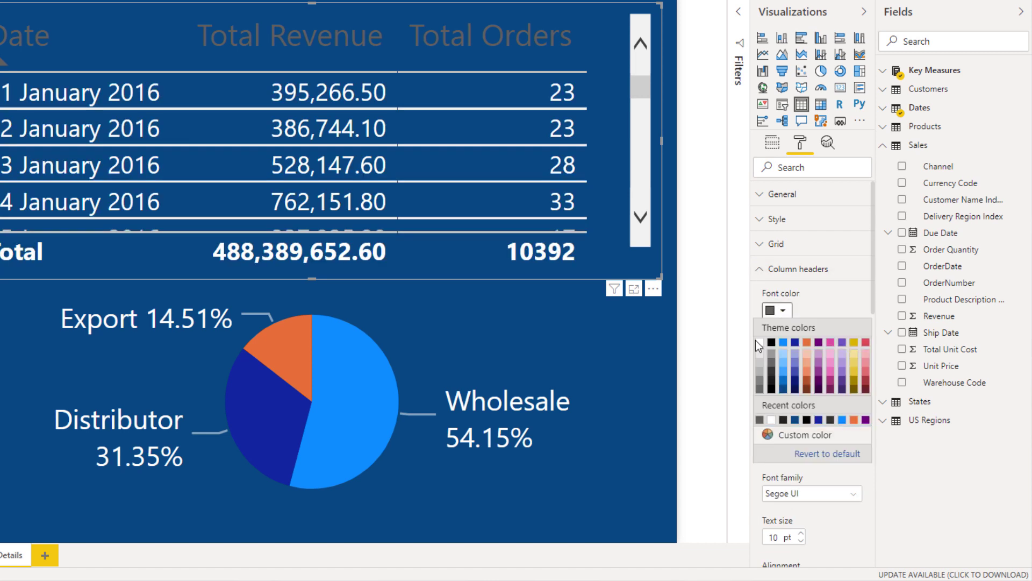
click(759, 347)
click(781, 356)
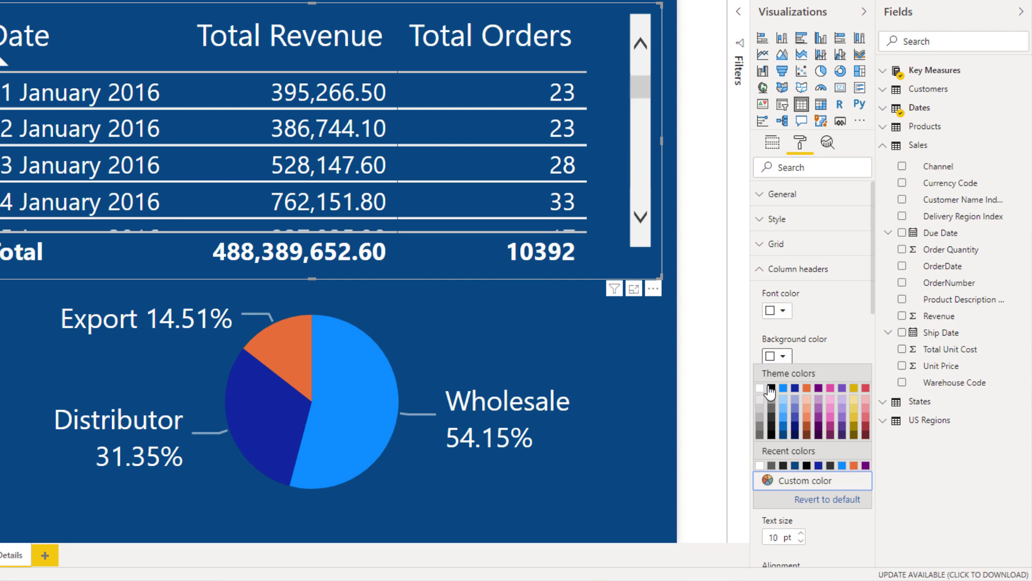
click(771, 391)
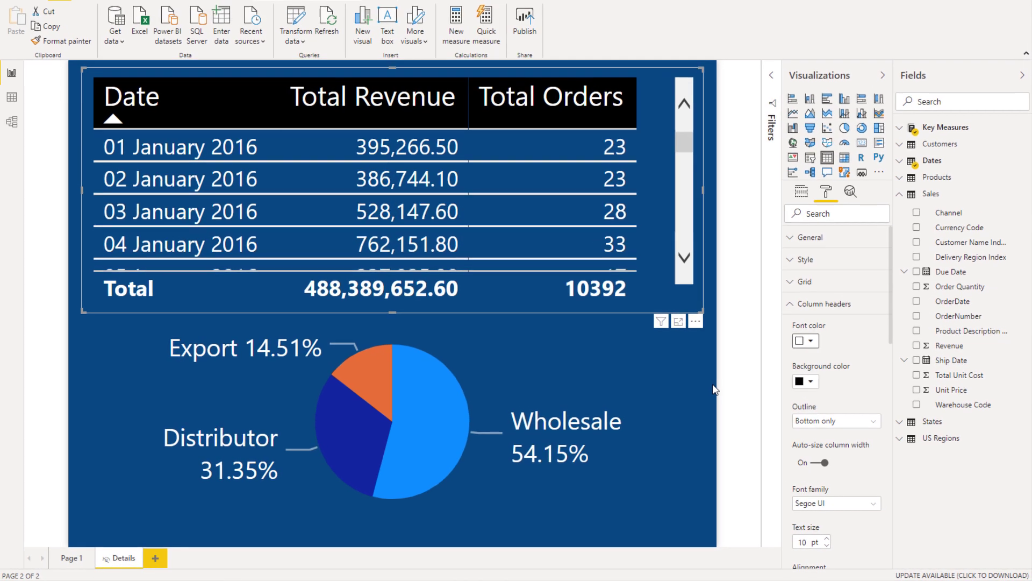
click(689, 349)
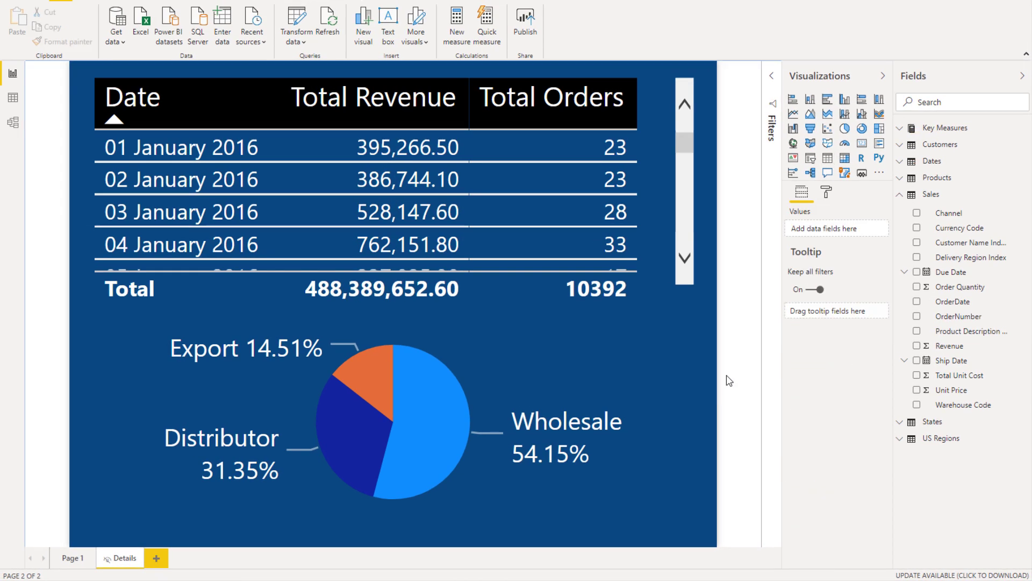
Step: On Page 1, check that the dark-blue Details tooltip shows for several bars in Total Revenue by Customer Names
click(76, 558)
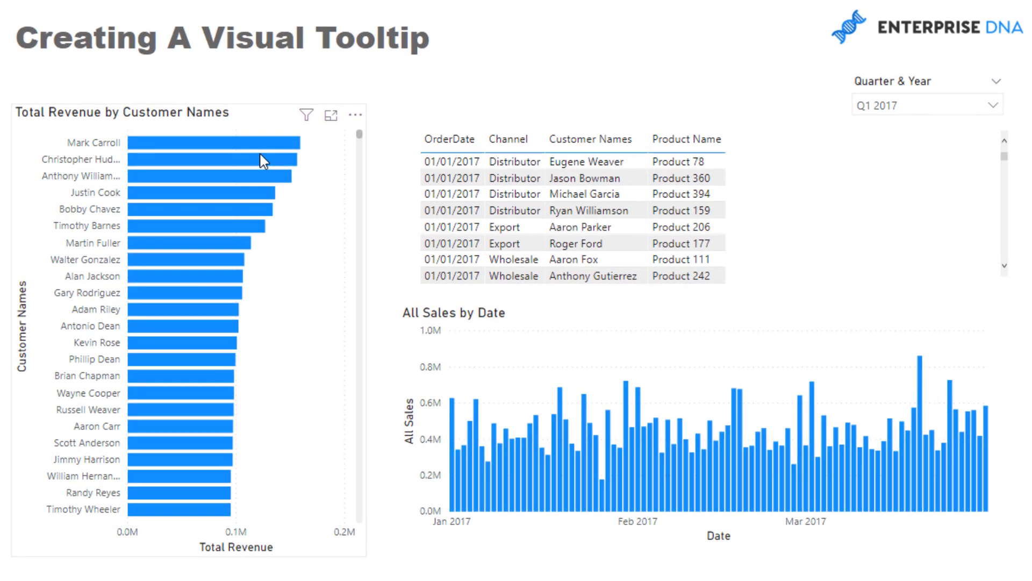
mouse_move(219, 176)
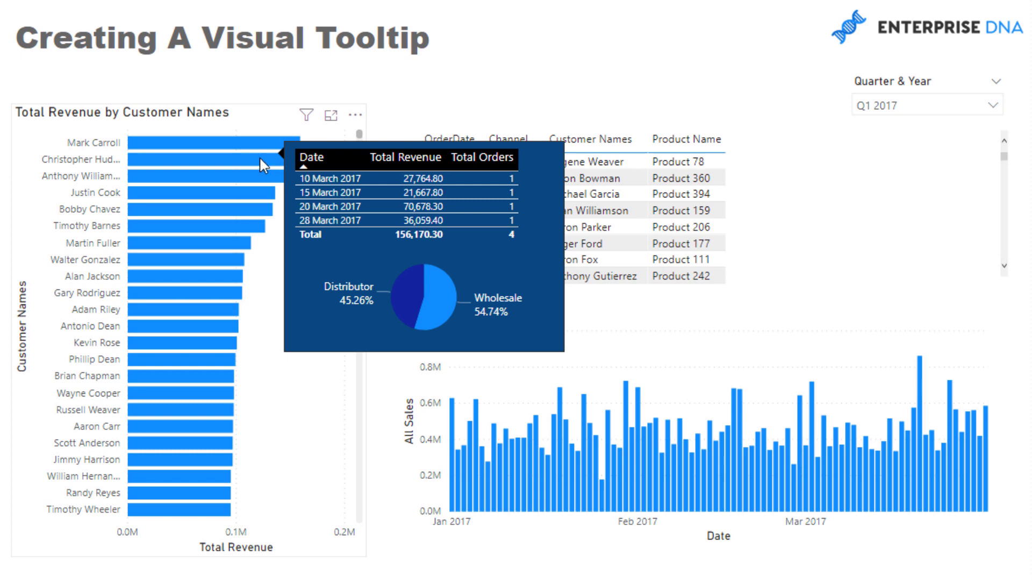
mouse_move(257, 175)
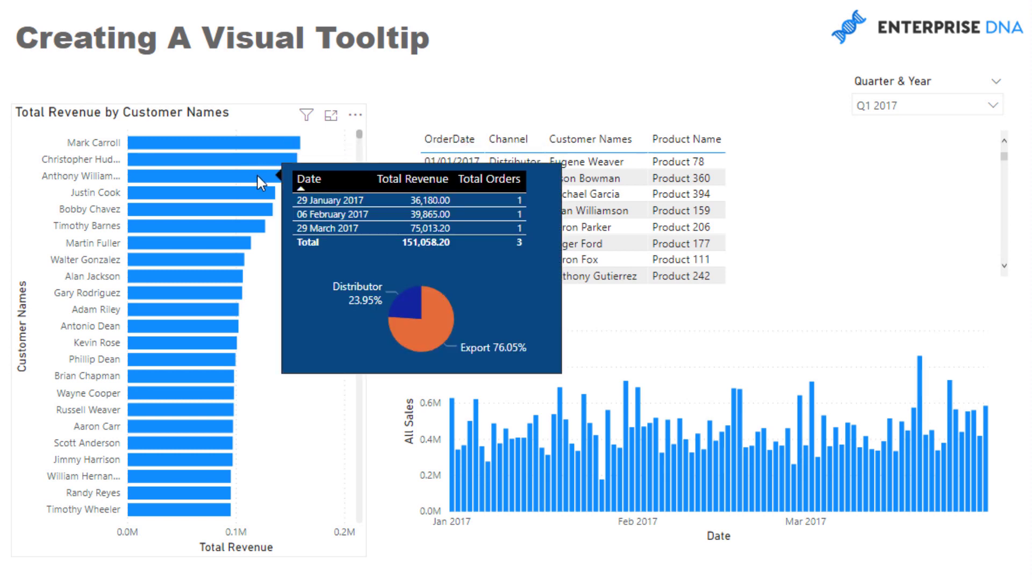
mouse_move(214, 244)
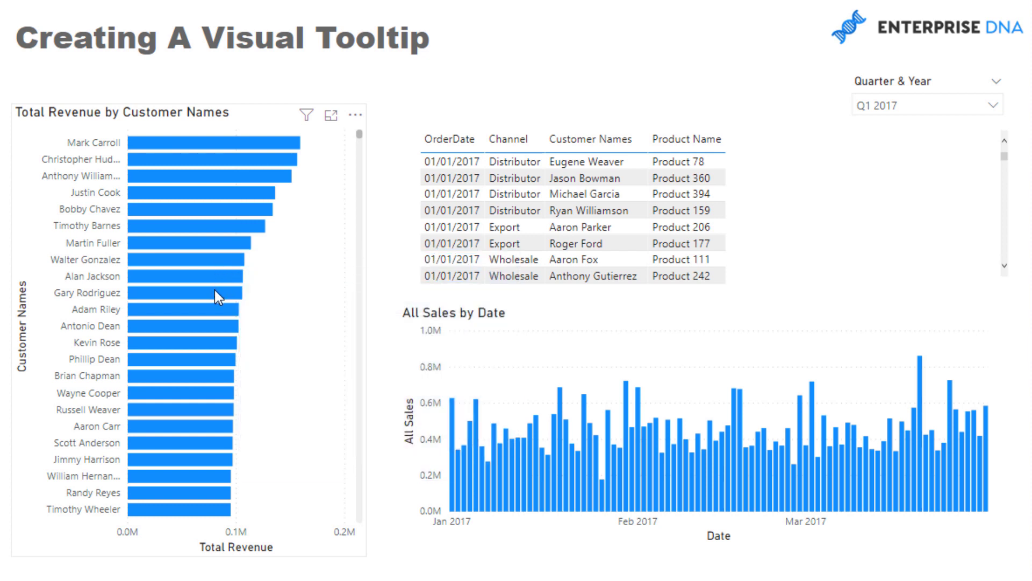
mouse_move(214, 288)
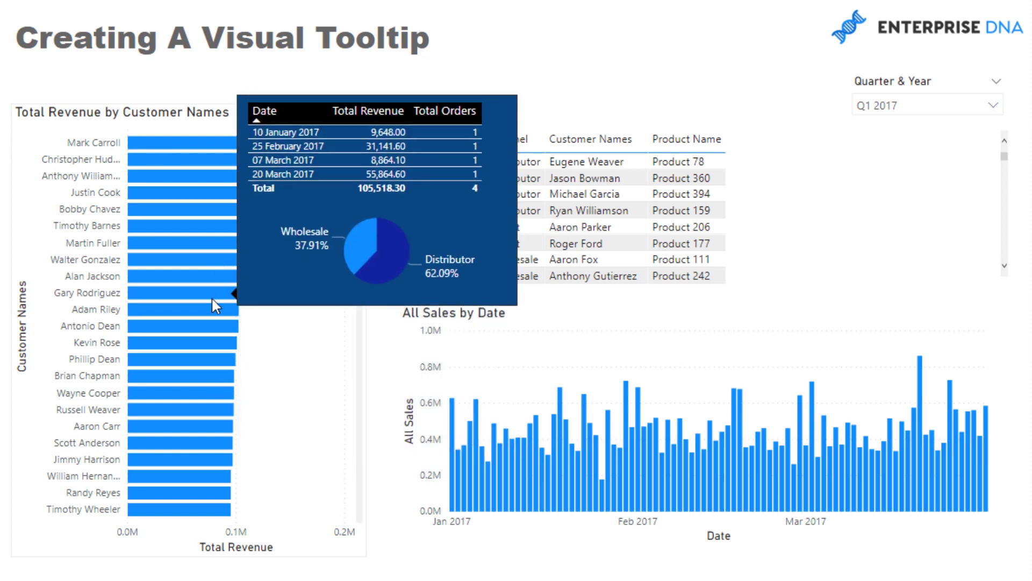
mouse_move(212, 323)
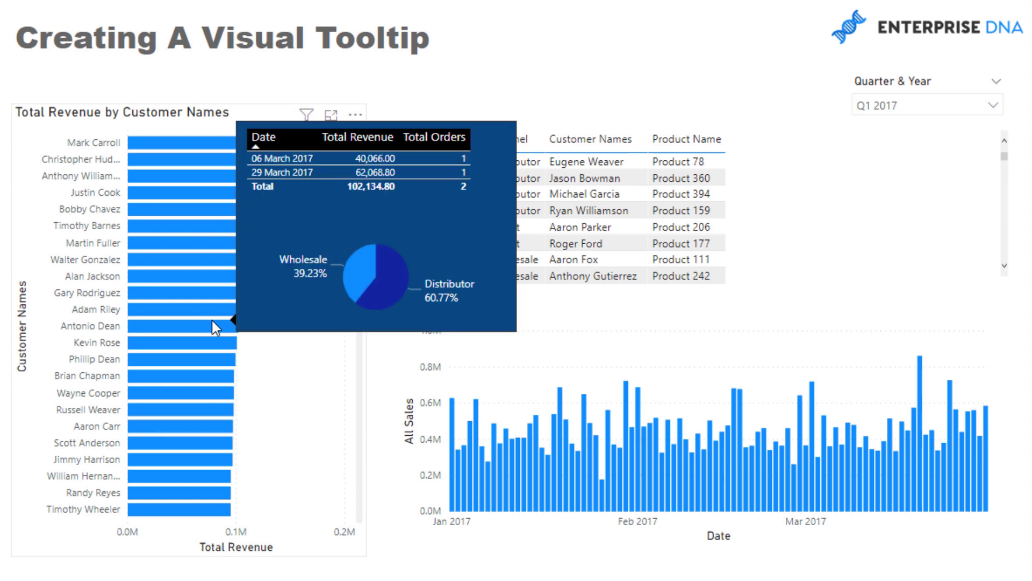
mouse_move(215, 347)
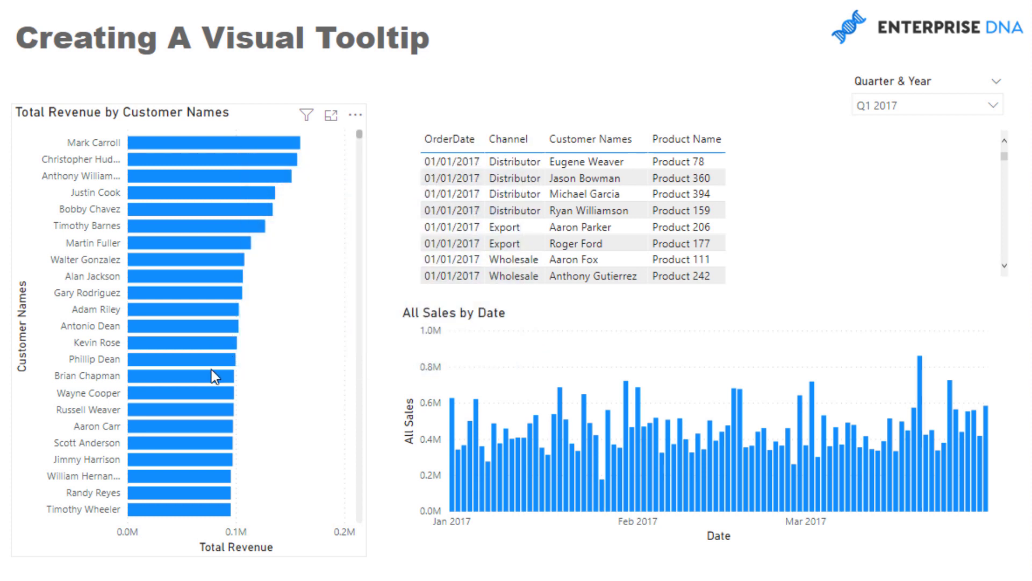
mouse_move(208, 376)
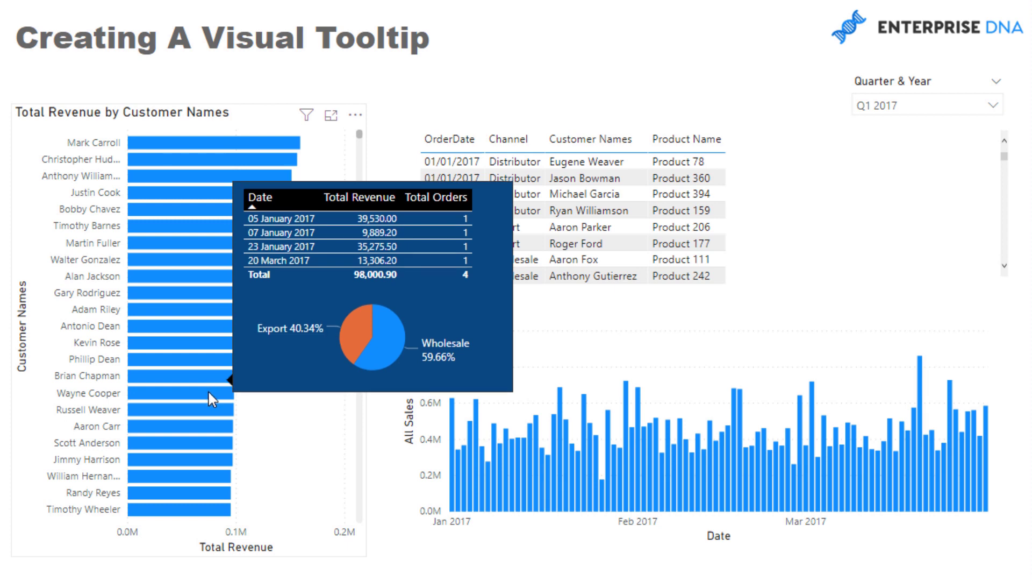
mouse_move(206, 399)
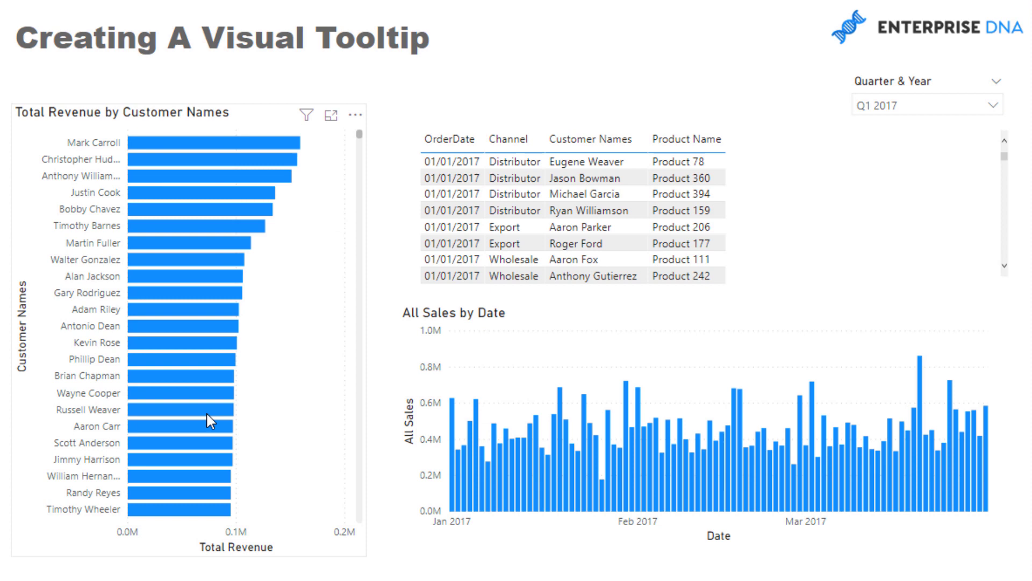